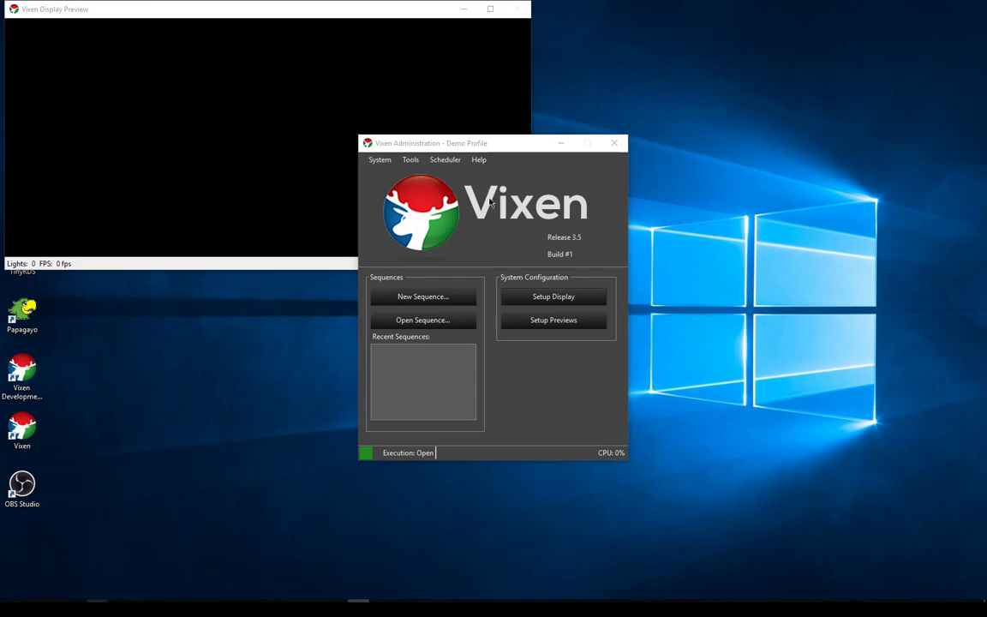
# Open the Custom Prop Editor and review the new prop's element order and its physical, vendor and notes fields
pyautogui.click(412, 160)
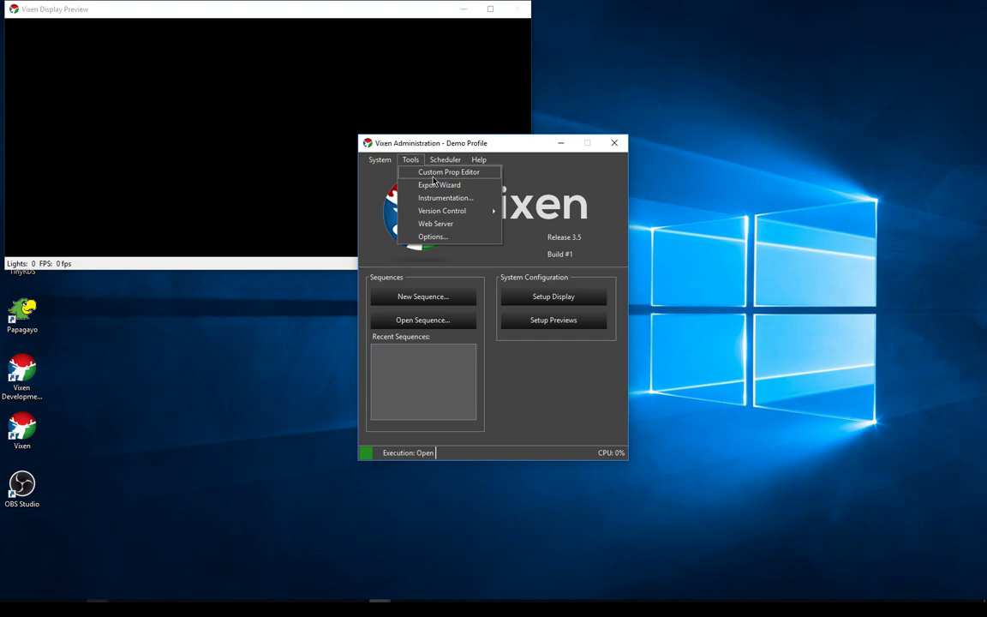
pyautogui.click(433, 175)
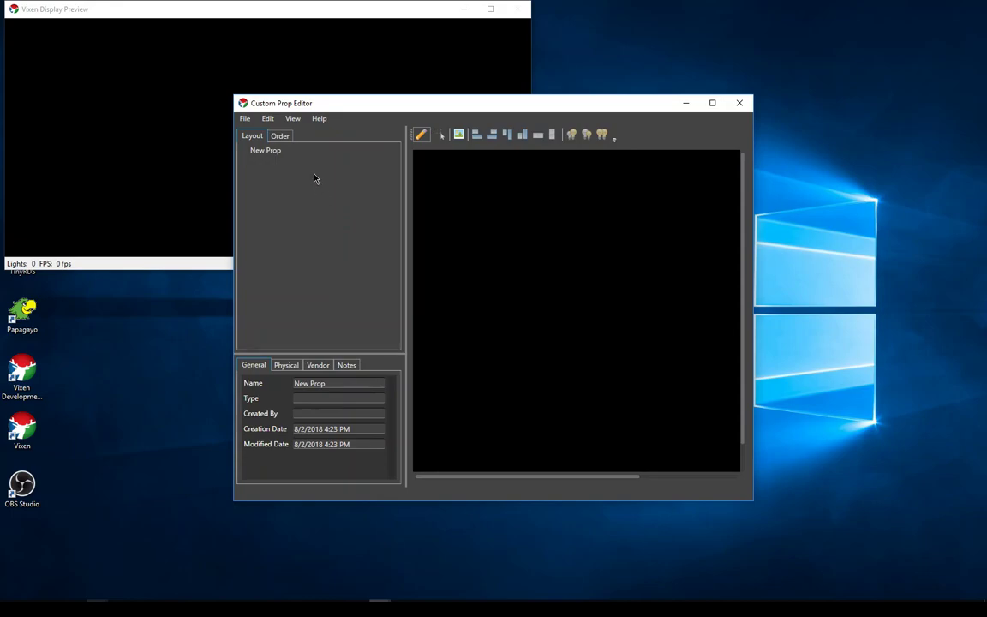
pyautogui.click(282, 137)
pyautogui.click(254, 137)
pyautogui.click(286, 366)
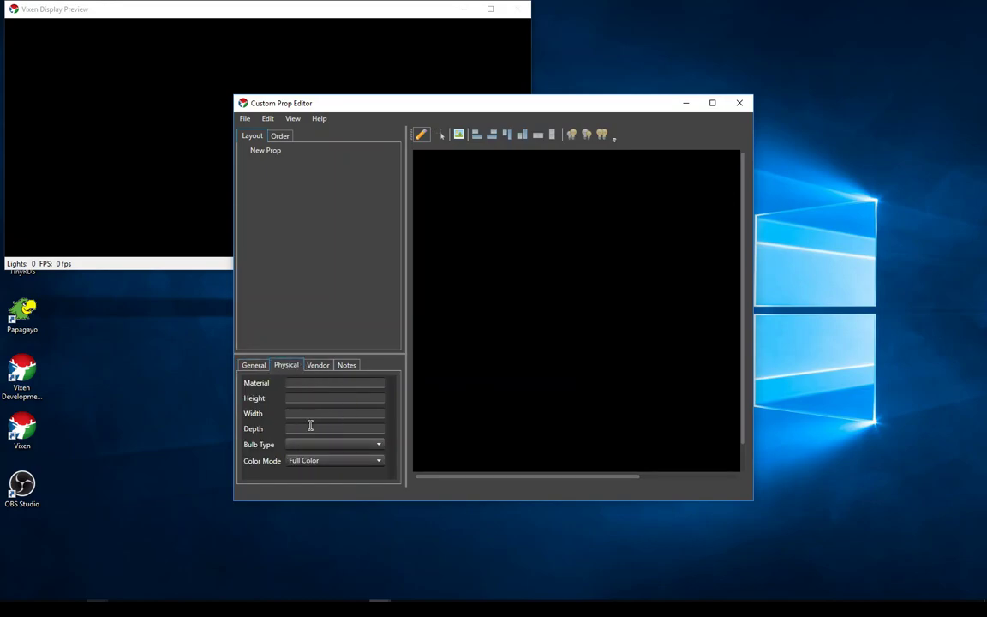
pyautogui.click(318, 366)
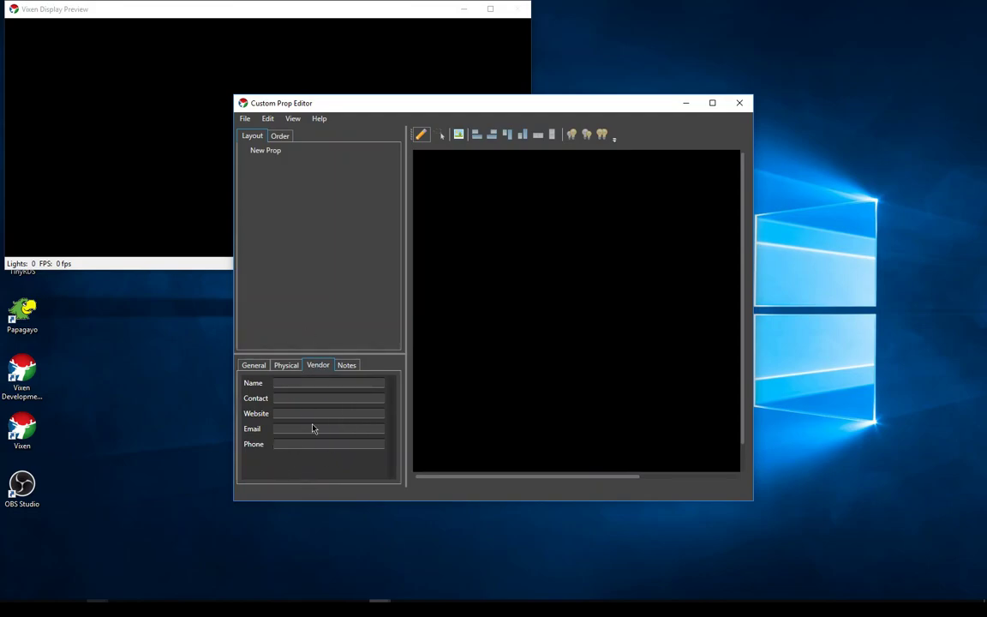
pyautogui.click(346, 366)
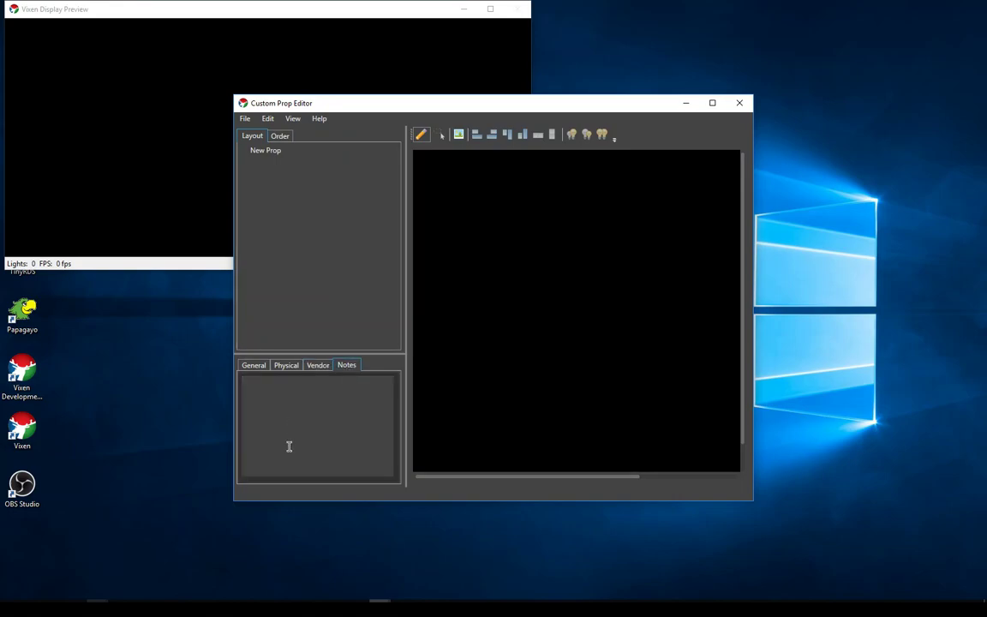
pyautogui.click(253, 365)
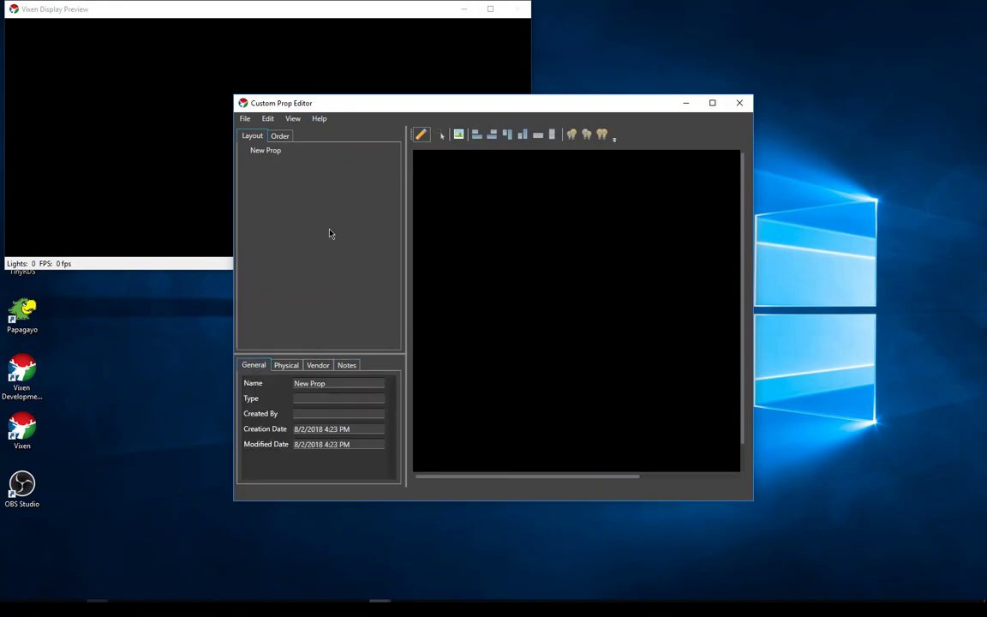
# Assign Chromaflake 24 3 Prong -Sized.png as the prop's background and enlarge the editor window to fit the whole snowflake
pyautogui.click(463, 135)
pyautogui.click(469, 195)
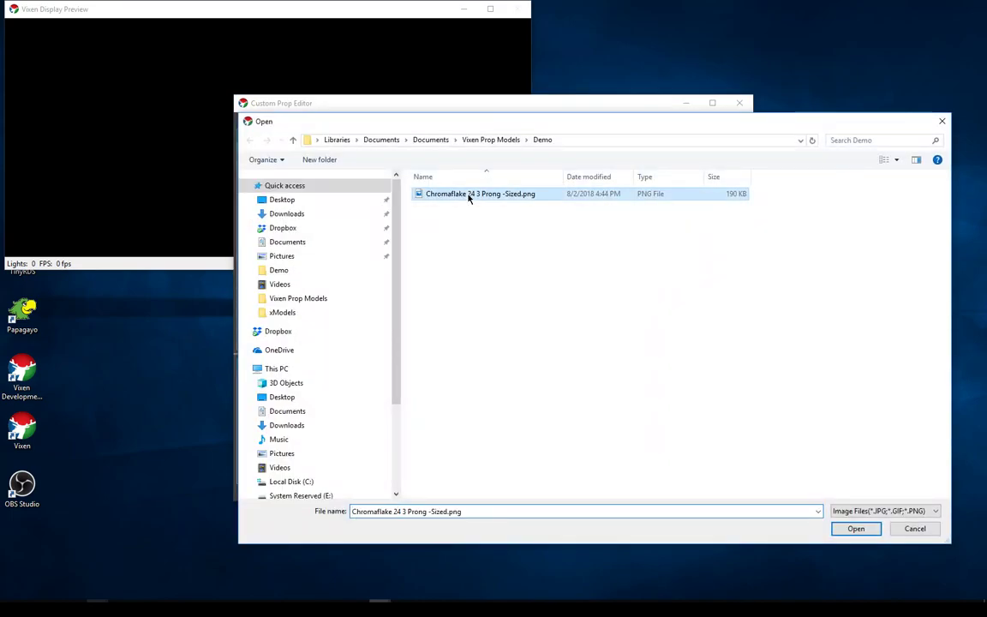
pyautogui.click(866, 532)
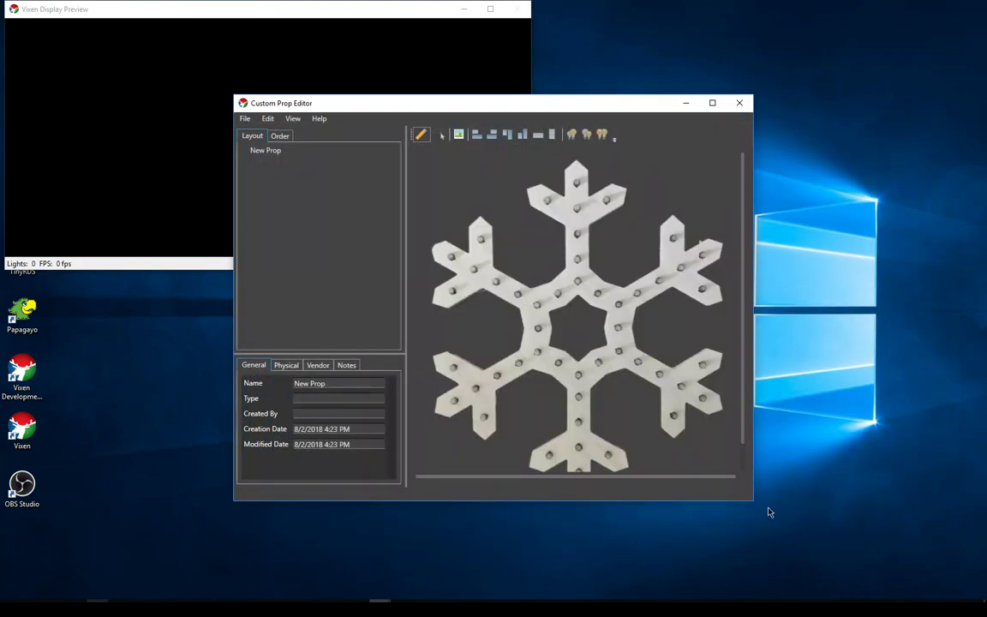
pyautogui.moveTo(752, 500); pyautogui.dragTo(791, 524)
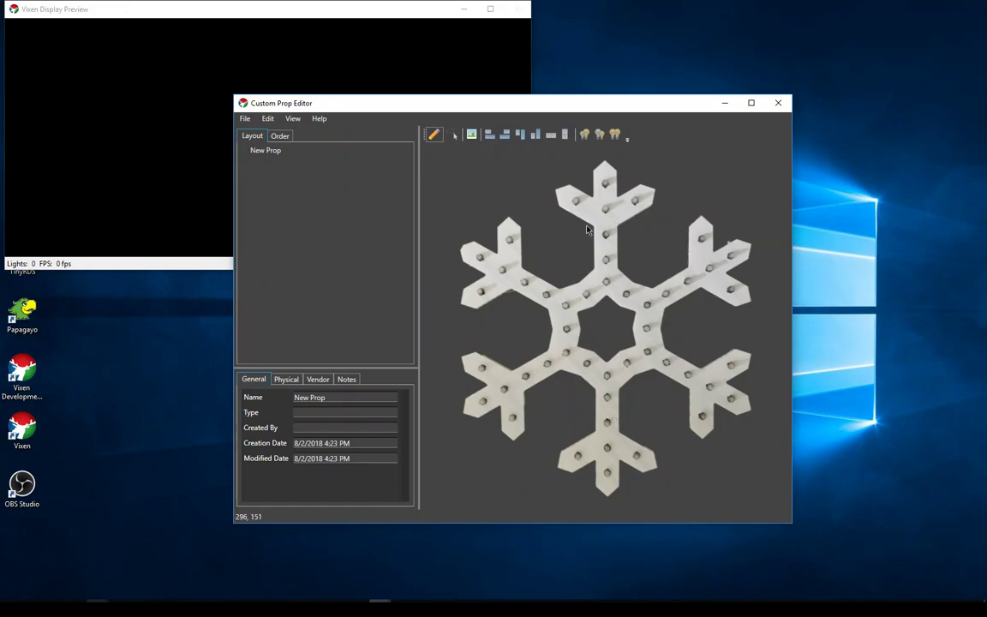
# Lower the background image opacity to about 30%
pyautogui.click(292, 119)
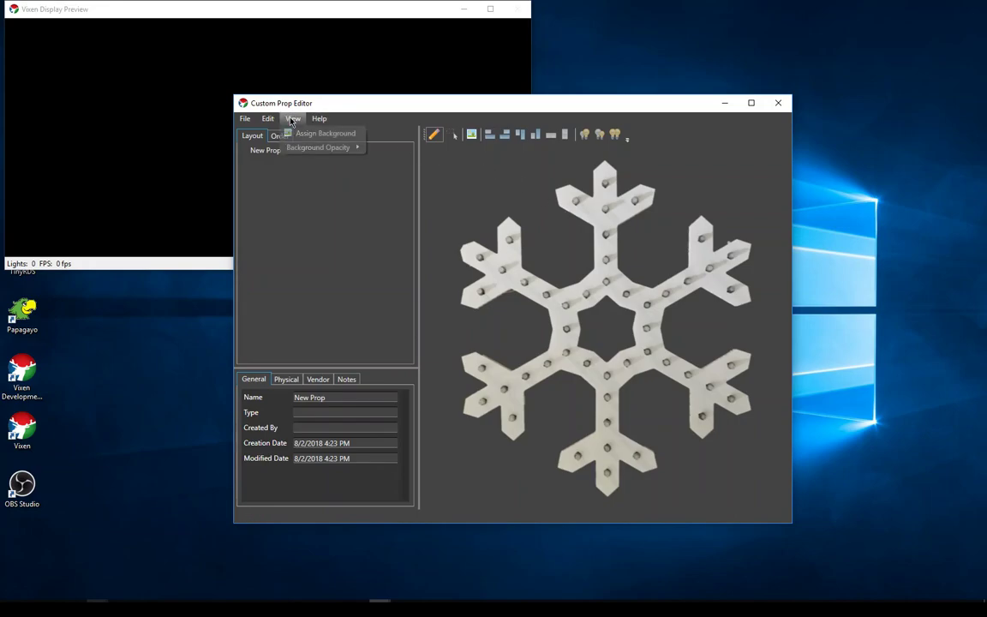
pyautogui.moveTo(313, 154)
pyautogui.moveTo(367, 270); pyautogui.dragTo(368, 178)
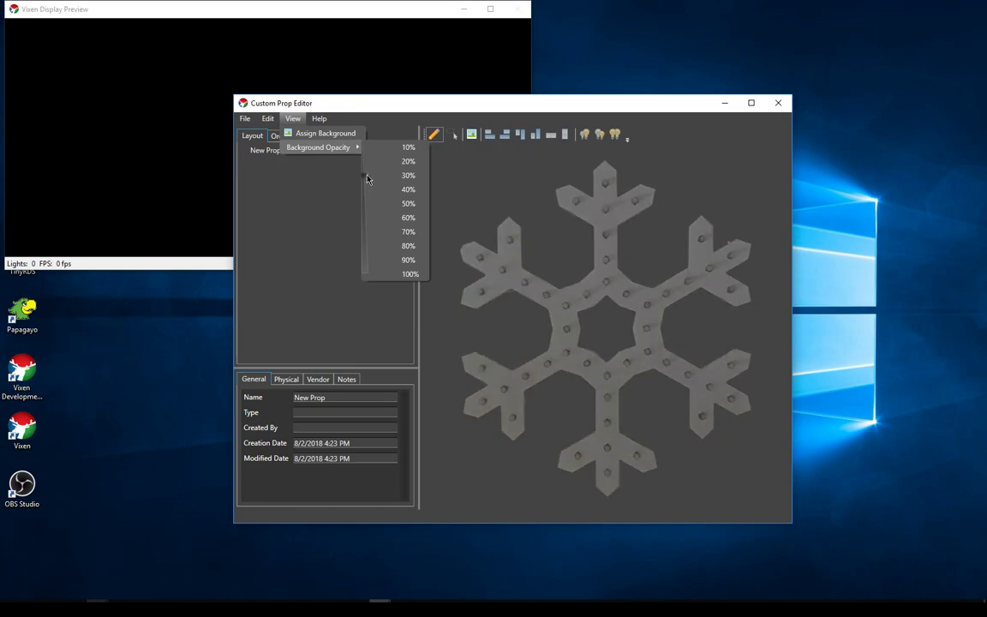
pyautogui.click(333, 228)
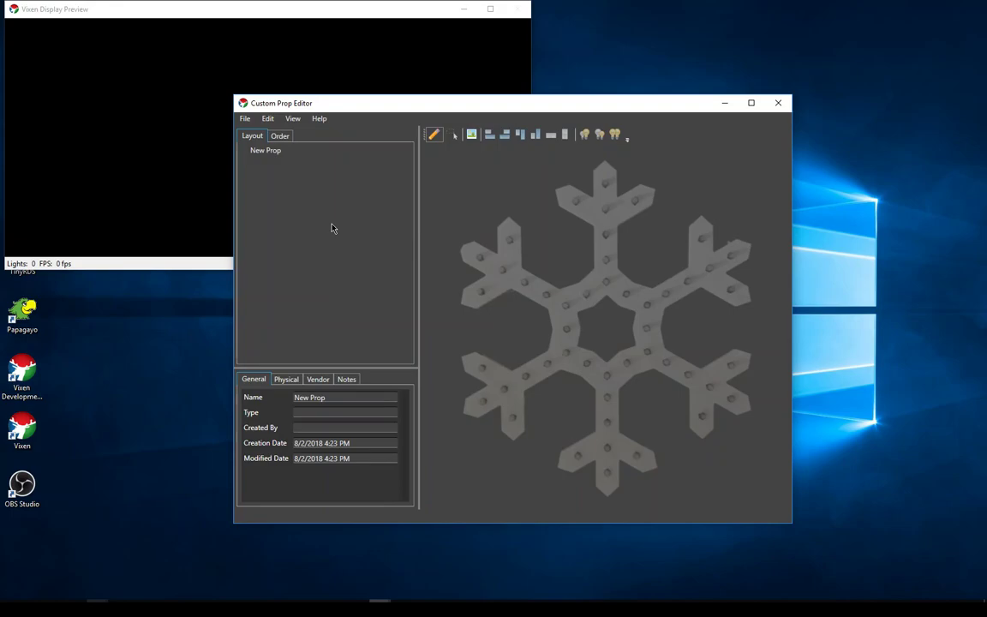
# Rename the prop as Snowflake {0}
pyautogui.click(267, 153)
pyautogui.click(268, 152)
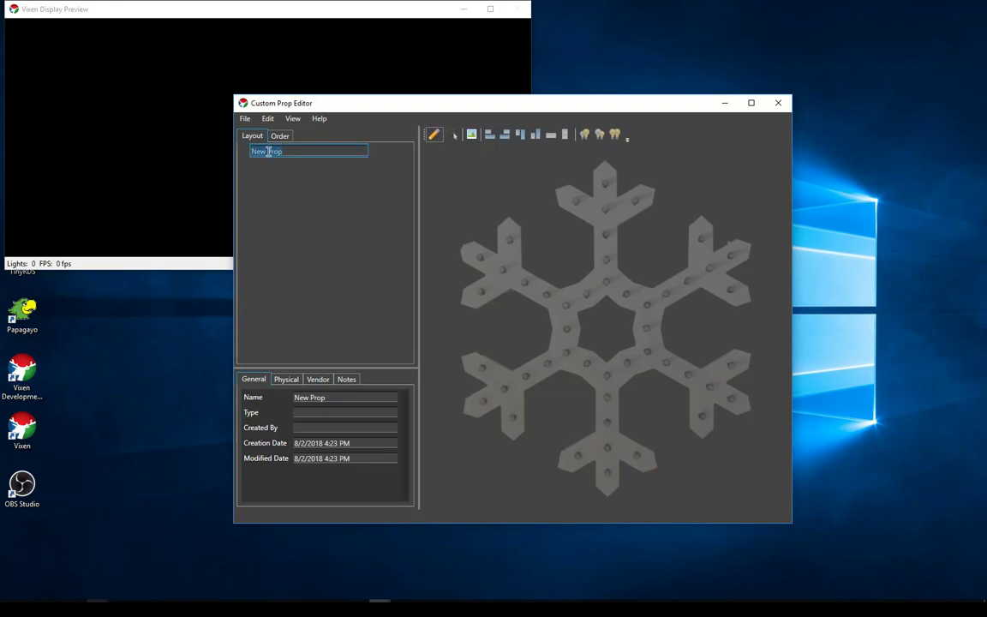
pyautogui.write('Snowflake {0}')
pyautogui.press('Return')
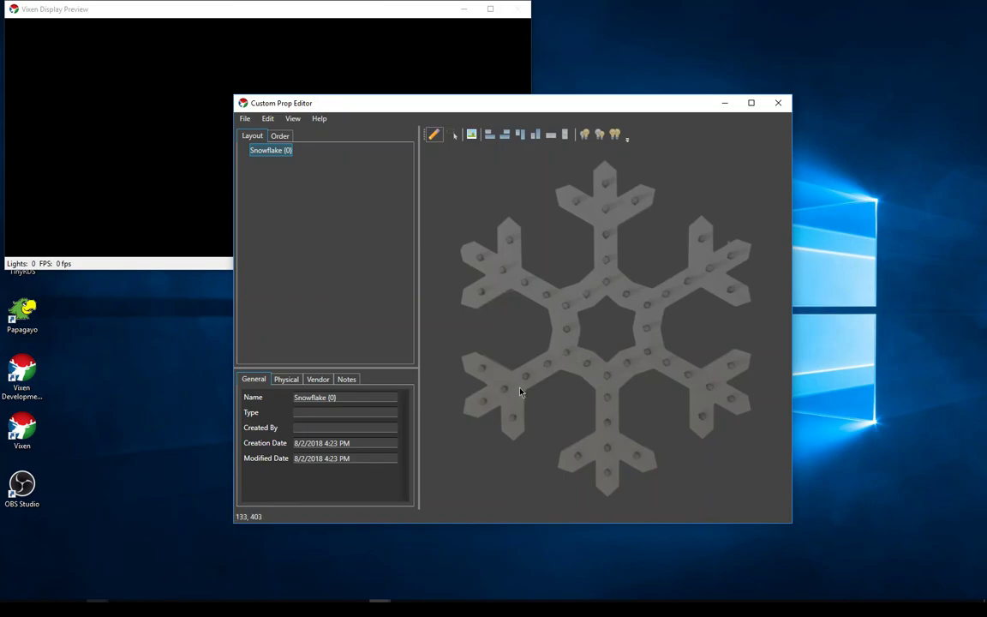
# Place six lights over the bulbs of the snowflake's bottom branch
pyautogui.click(608, 403)
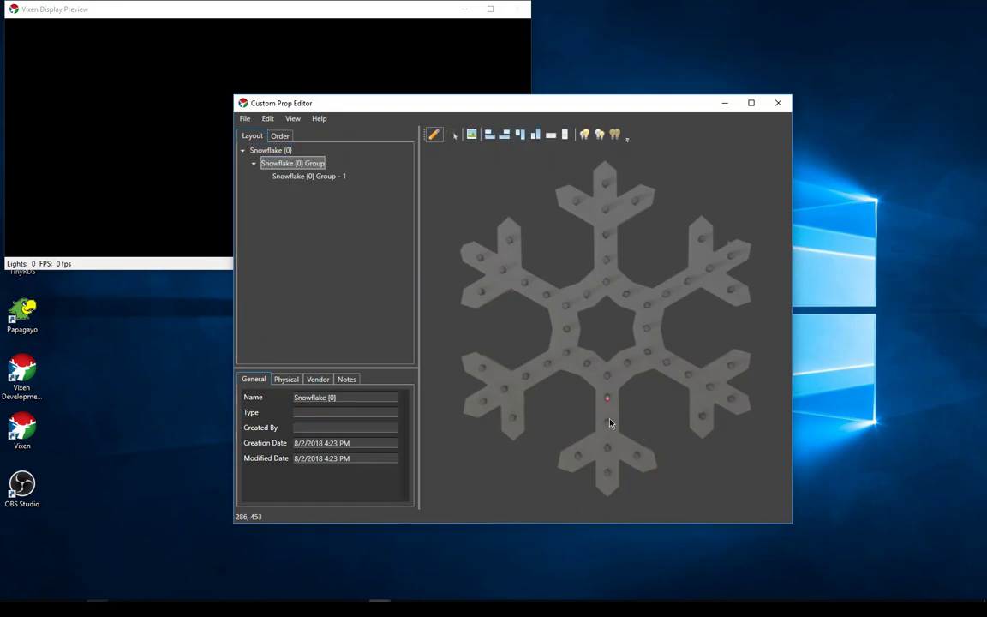
pyautogui.click(608, 449)
pyautogui.click(636, 456)
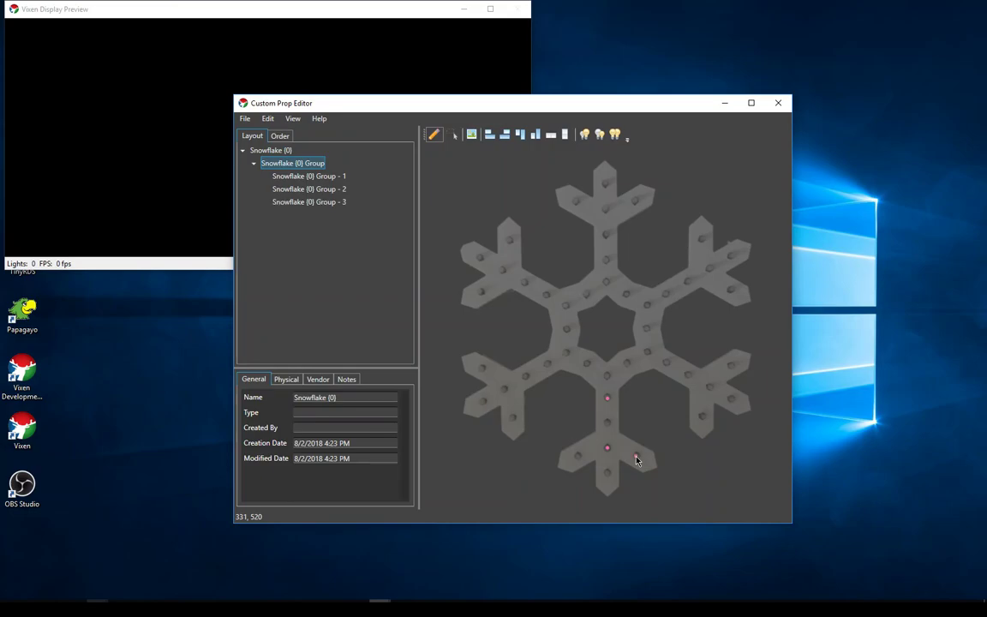
pyautogui.click(608, 474)
pyautogui.click(578, 458)
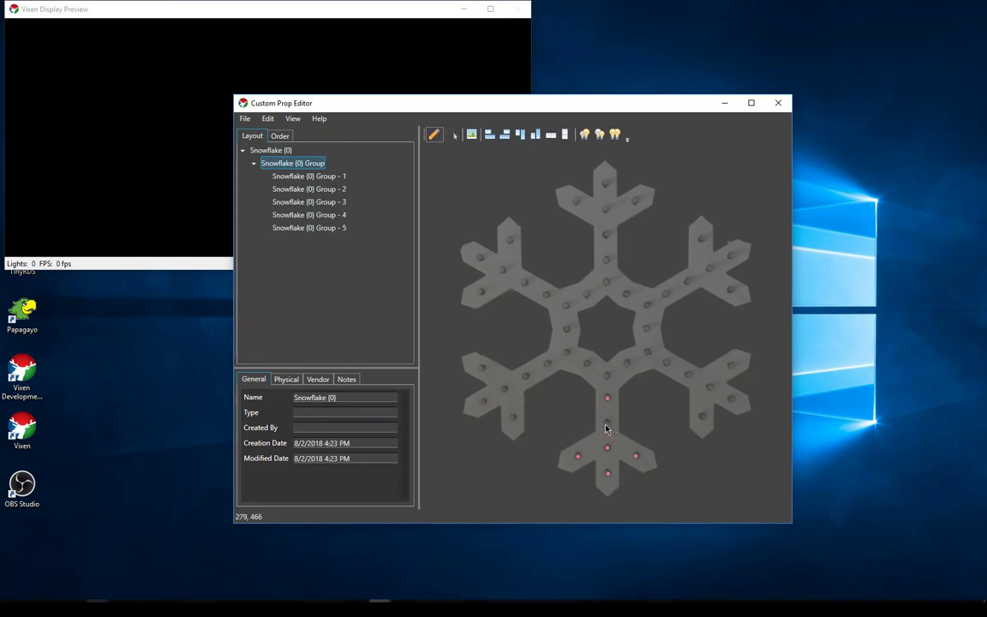
pyautogui.click(608, 423)
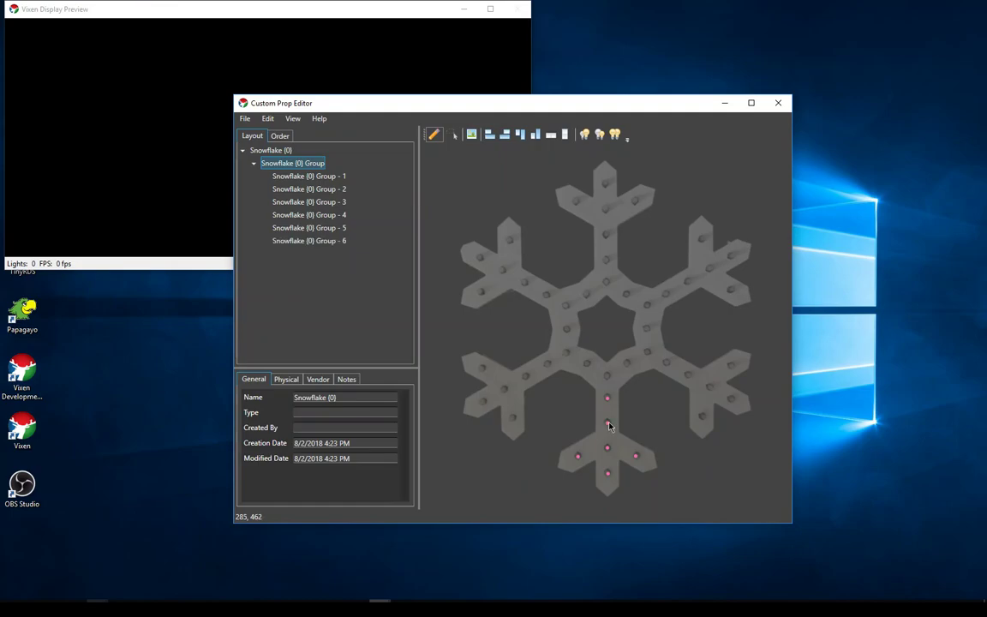
# Place lights over the bulbs of the lower-left branch and the adjoining bulbs of the central ring
pyautogui.click(602, 374)
pyautogui.click(587, 366)
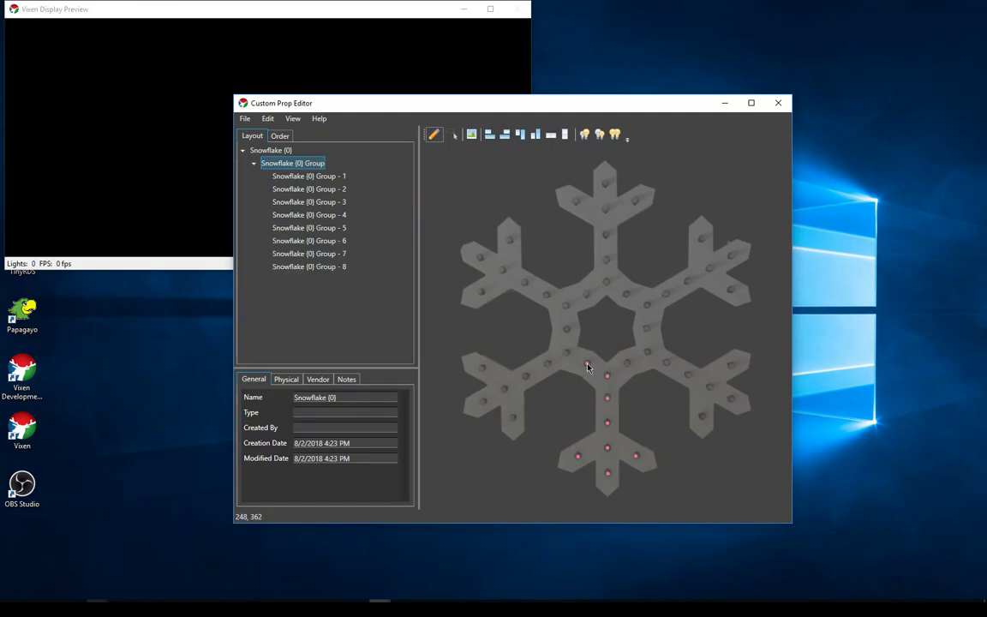
pyautogui.click(548, 367)
pyautogui.click(505, 389)
pyautogui.click(513, 419)
pyautogui.click(483, 401)
pyautogui.click(481, 368)
pyautogui.click(526, 377)
pyautogui.click(567, 355)
pyautogui.click(566, 333)
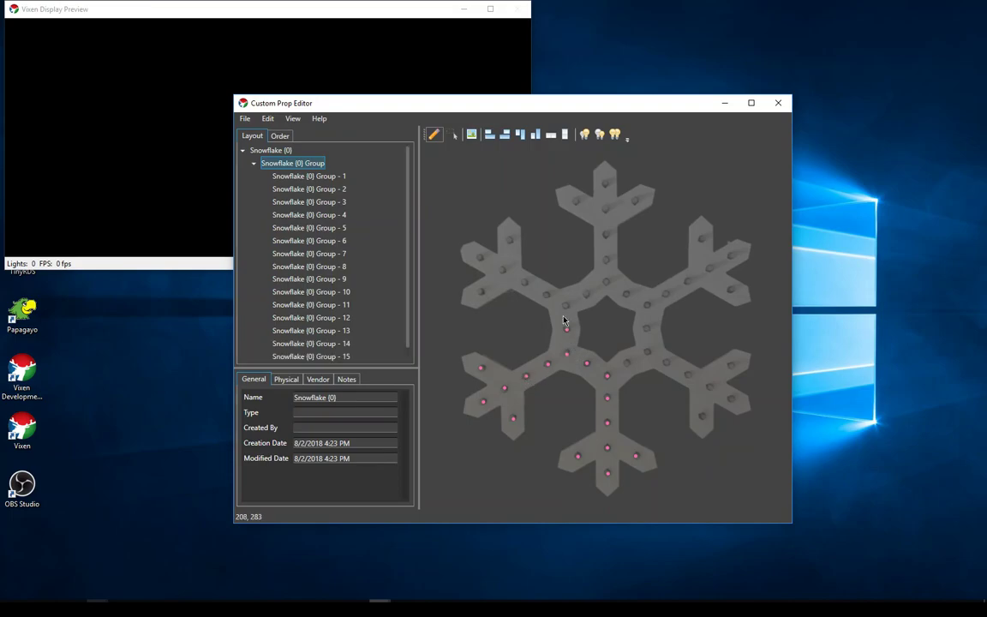
# Place lights over the bulbs of the upper-left branch and the ring bulb at its base
pyautogui.click(546, 298)
pyautogui.click(501, 272)
pyautogui.click(481, 293)
pyautogui.click(480, 258)
pyautogui.click(510, 243)
pyautogui.click(525, 284)
pyautogui.click(566, 306)
# Place lights over the bulbs of the top branch and the ring bulbs at its base
pyautogui.click(607, 210)
pyautogui.click(575, 201)
pyautogui.click(606, 185)
pyautogui.click(635, 200)
pyautogui.click(606, 234)
pyautogui.click(607, 282)
pyautogui.click(625, 295)
# Place lights over the bulbs of the upper-right branch
pyautogui.click(709, 269)
pyautogui.click(702, 239)
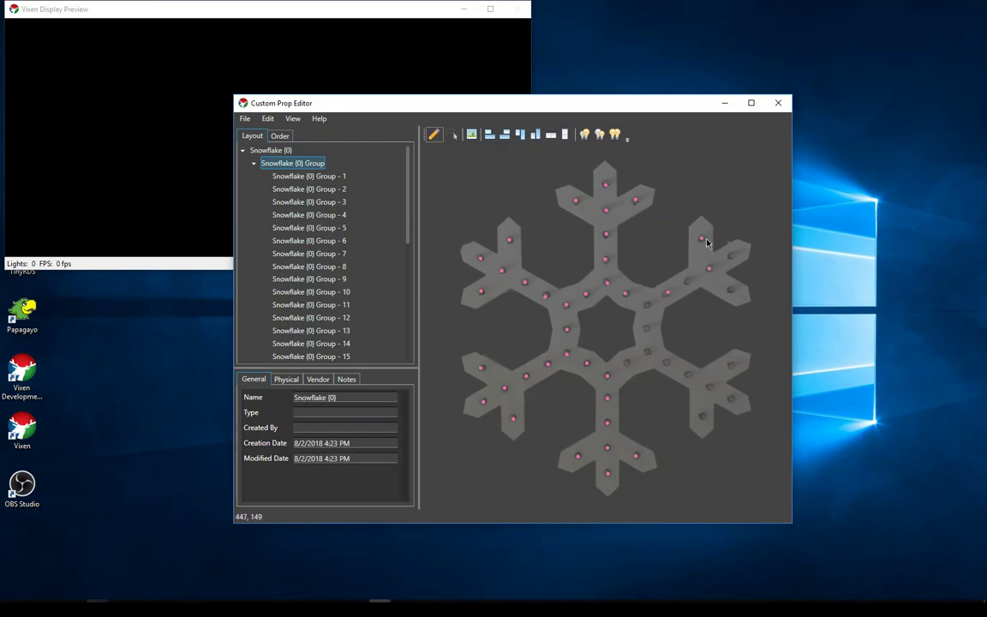
pyautogui.click(730, 255)
pyautogui.click(731, 290)
pyautogui.click(686, 282)
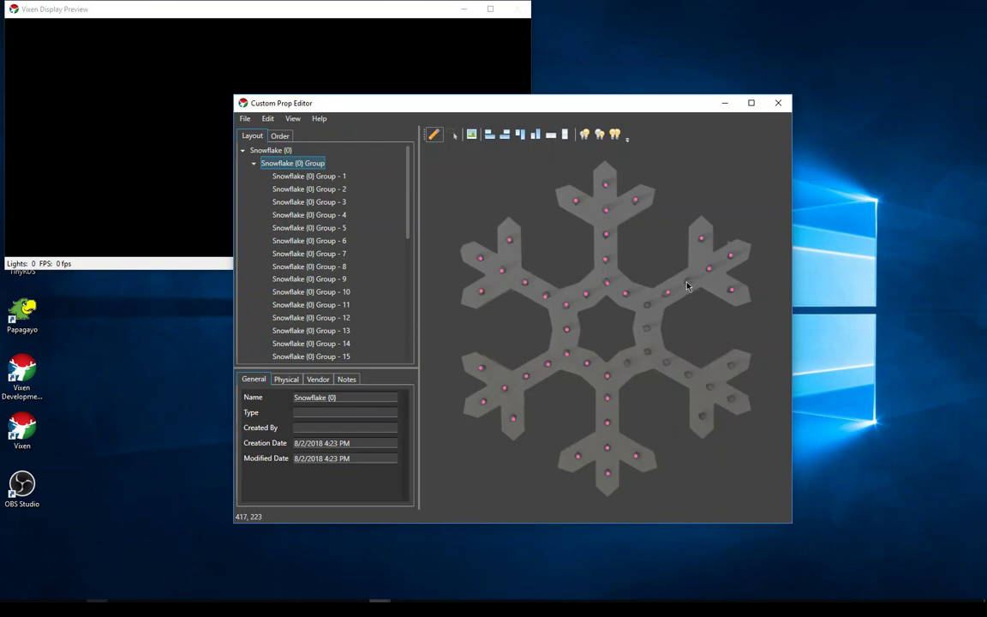
# Place lights over the lower-right branch and the remaining ring bulbs, and switch from drawing to selection mode
pyautogui.click(648, 306)
pyautogui.click(708, 386)
pyautogui.click(731, 364)
pyautogui.click(731, 401)
pyautogui.click(687, 374)
pyautogui.click(647, 352)
pyautogui.click(454, 135)
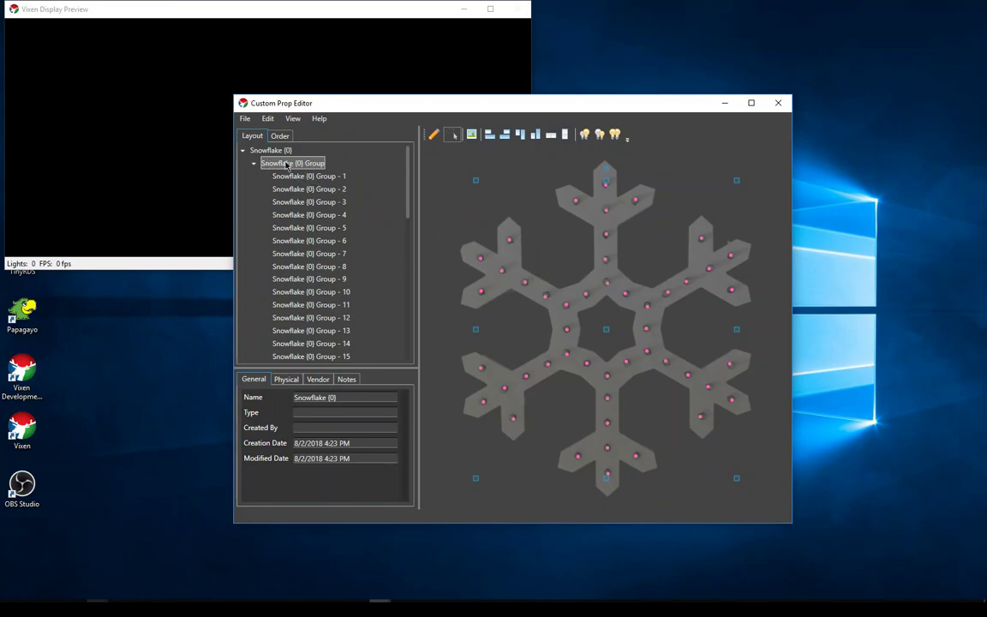
# Create an empty group named Snowflake {0} - Branches under the Snowflake {0} prop
pyautogui.moveTo(407, 196)
pyautogui.mouseDown()
pyautogui.moveTo(407, 331)
pyautogui.moveTo(410, 191)
pyautogui.mouseUp()
pyautogui.click(282, 152)
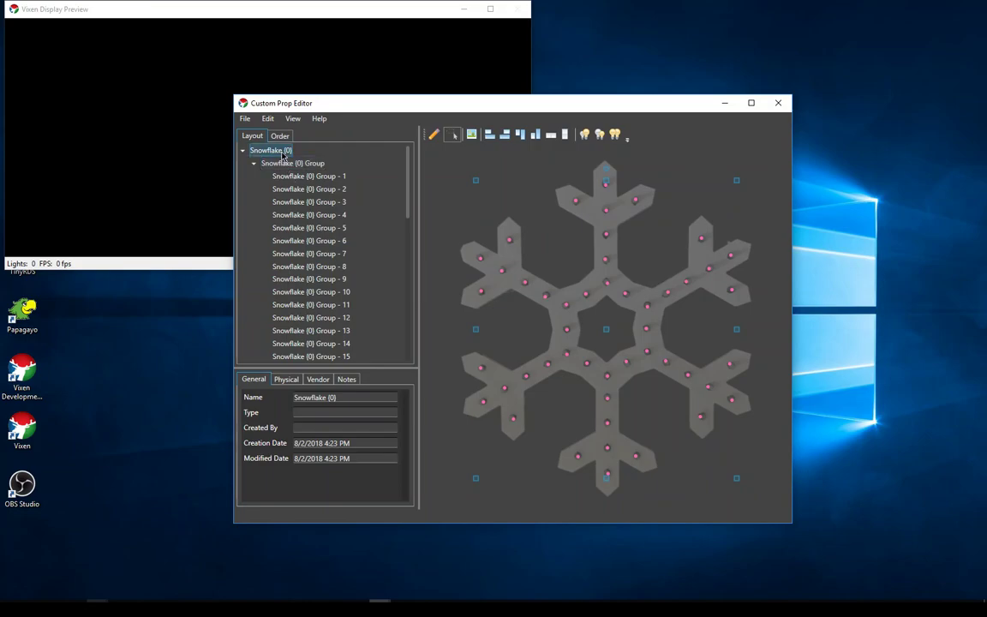
pyautogui.rightClick(282, 152)
pyautogui.click(301, 163)
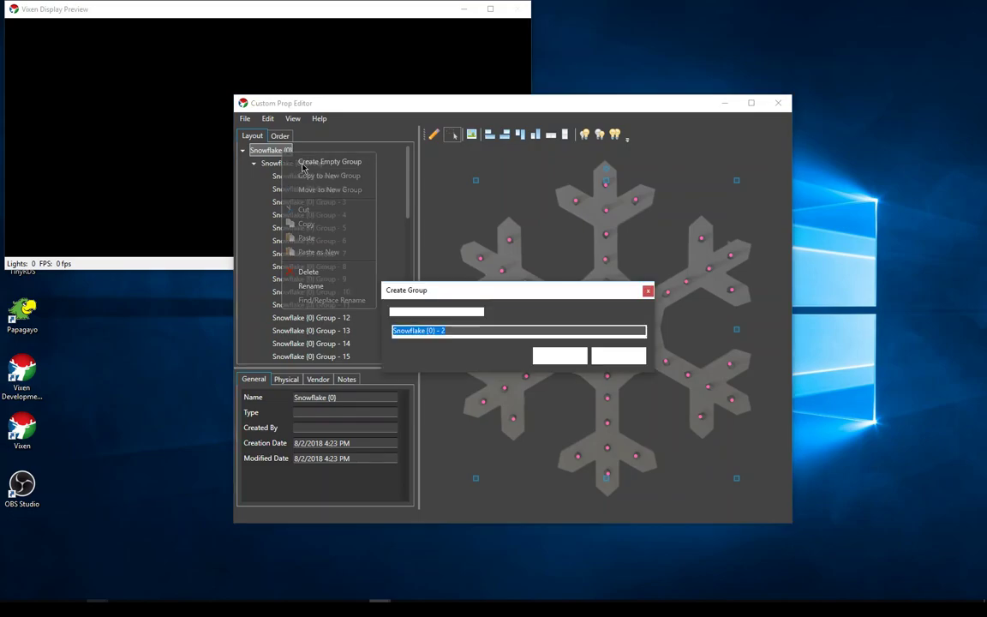
pyautogui.press('End')
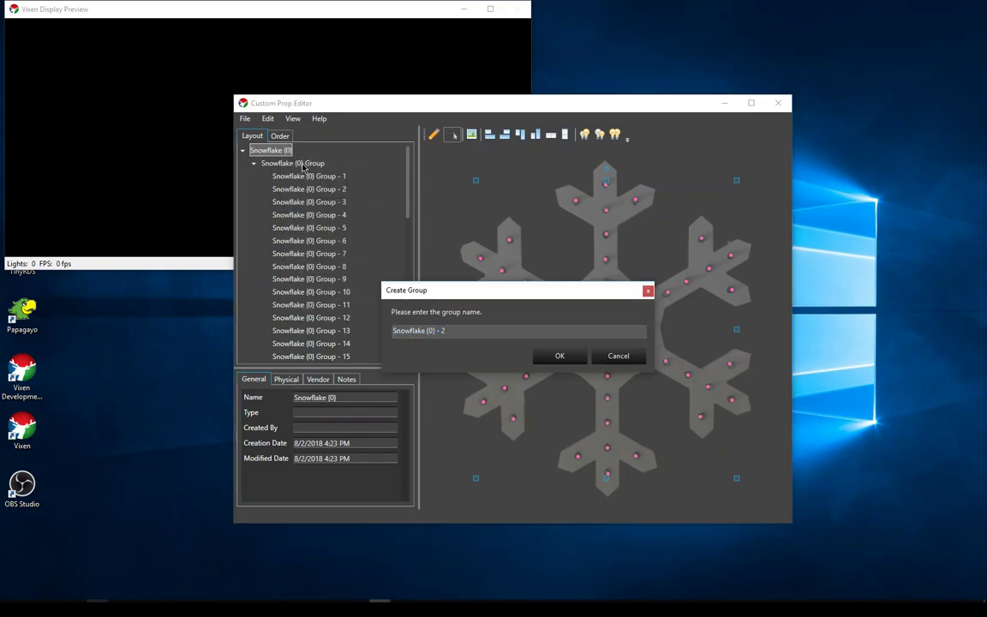
pyautogui.write('Branches')
pyautogui.press('Return')
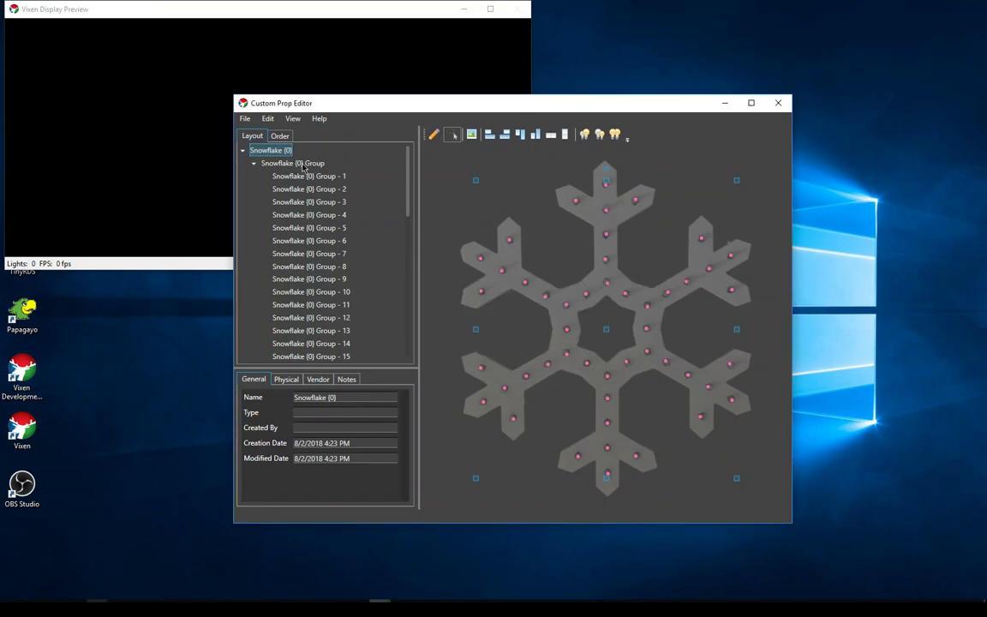
# Create an empty group named Snowflake {0} - Center under the Snowflake {0} prop
pyautogui.rightClick(285, 152)
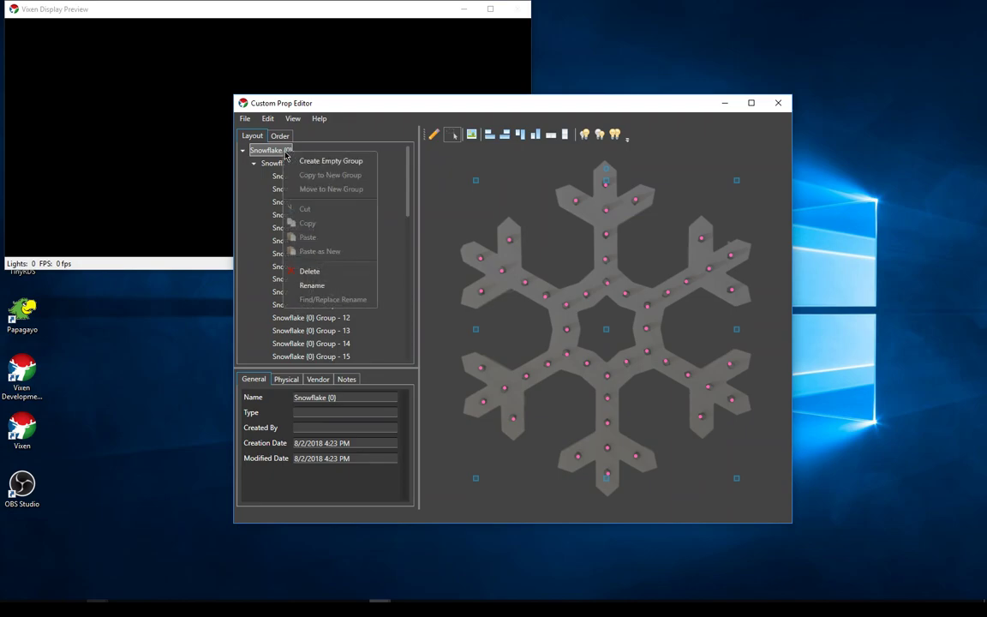
pyautogui.click(321, 160)
pyautogui.click(492, 335)
pyautogui.press('BackSpace')
pyautogui.write('Center')
pyautogui.press('Return')
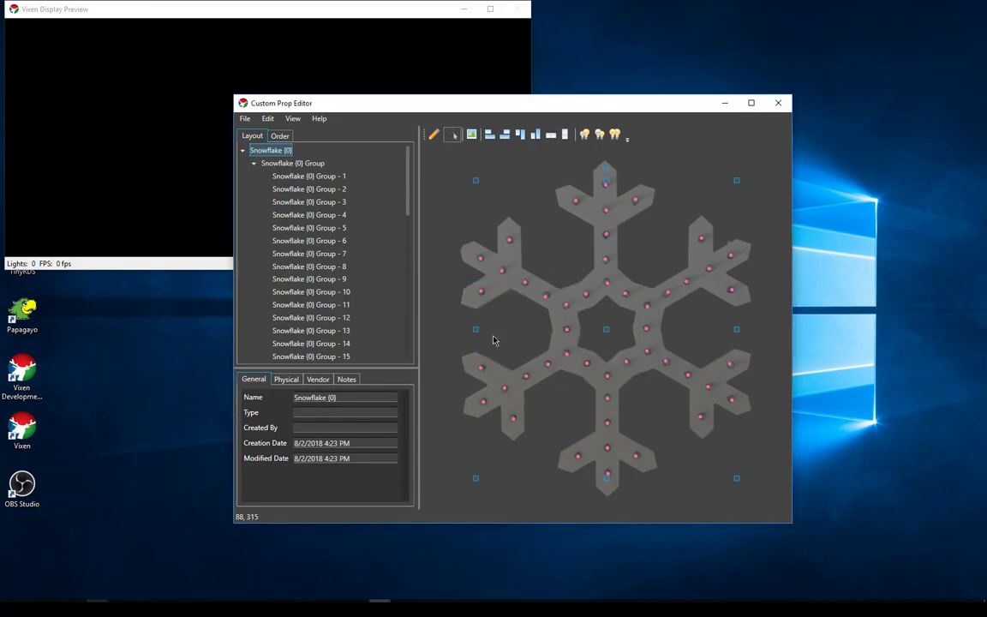
# Select the bottom branch's six lights and move them to a new group named Snowflake {0} Branch 1
pyautogui.moveTo(411, 182); pyautogui.dragTo(409, 310)
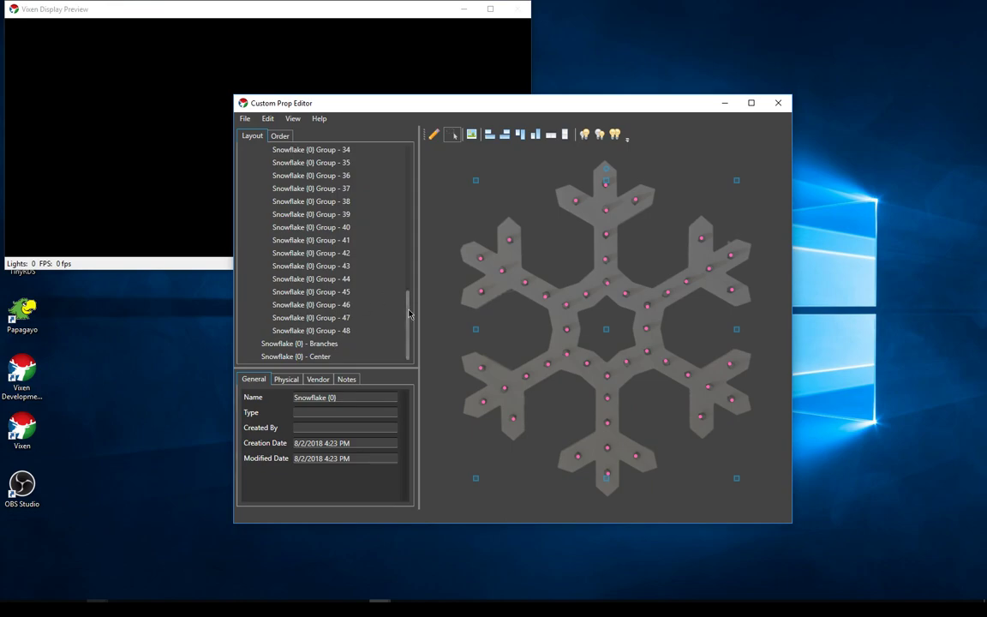
pyautogui.moveTo(409, 314); pyautogui.dragTo(408, 169)
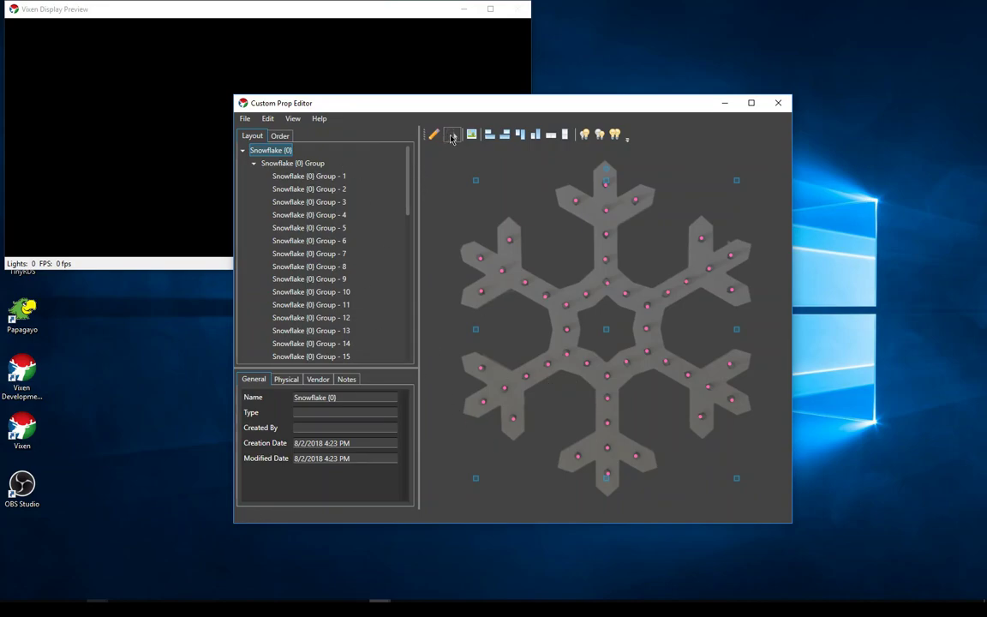
pyautogui.click(535, 415)
pyautogui.moveTo(552, 381); pyautogui.dragTo(660, 509)
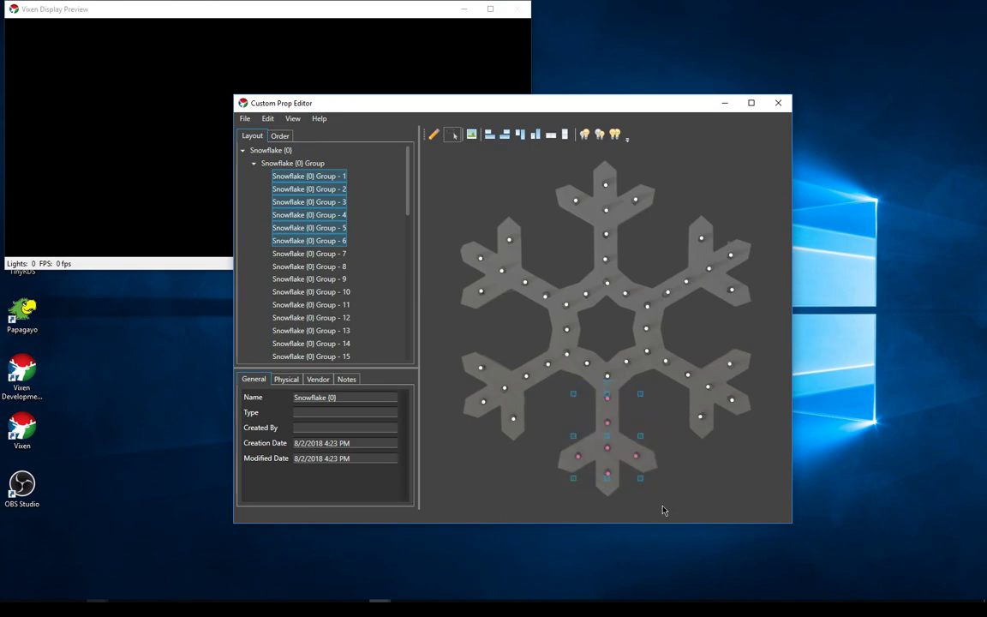
pyautogui.rightClick(340, 178)
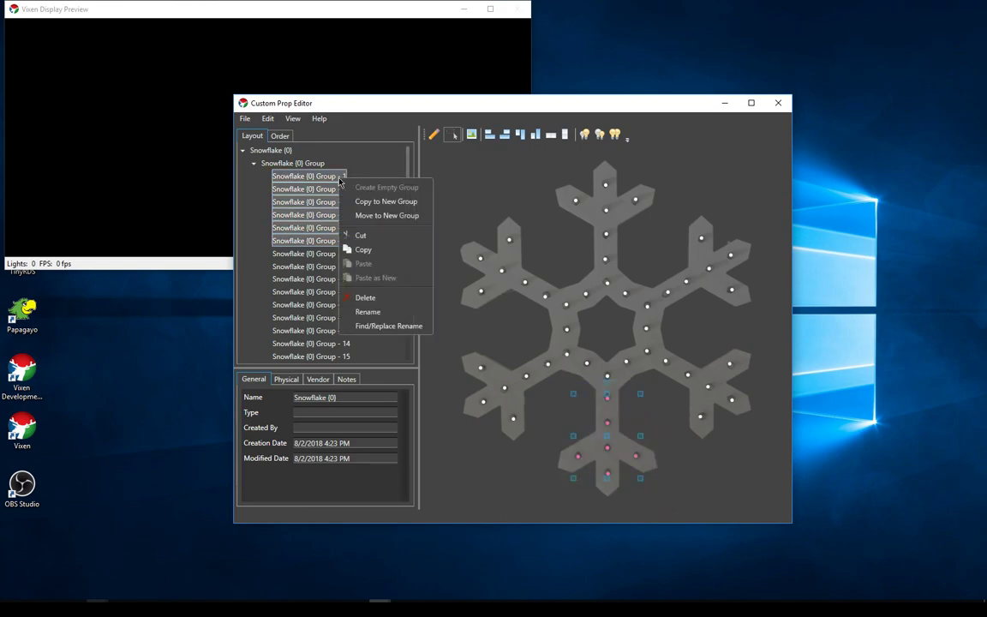
pyautogui.click(361, 215)
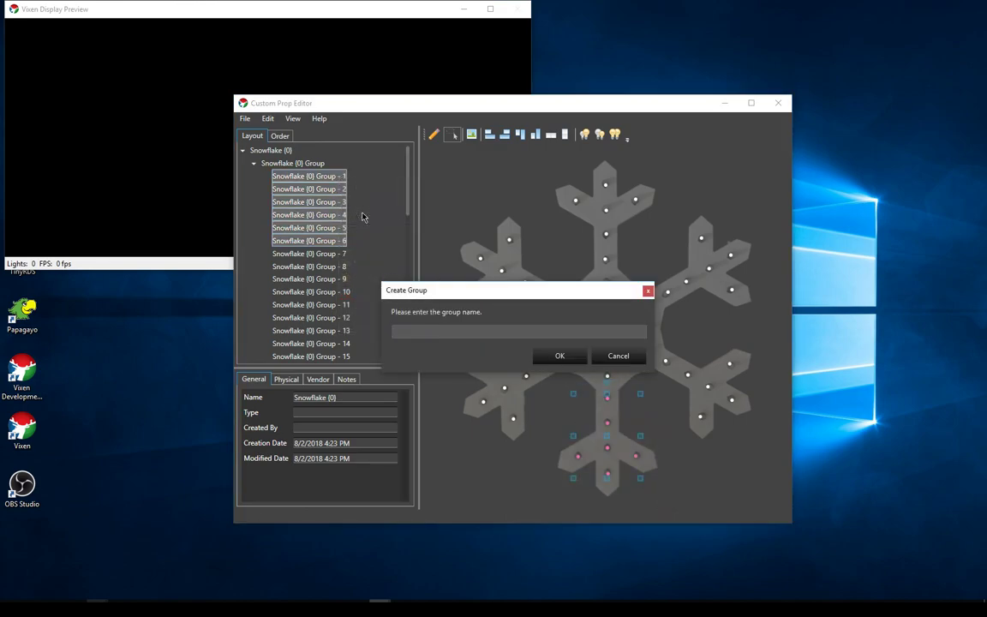
pyautogui.write('Snowflake (0) Branch 1')
pyautogui.press('Return')
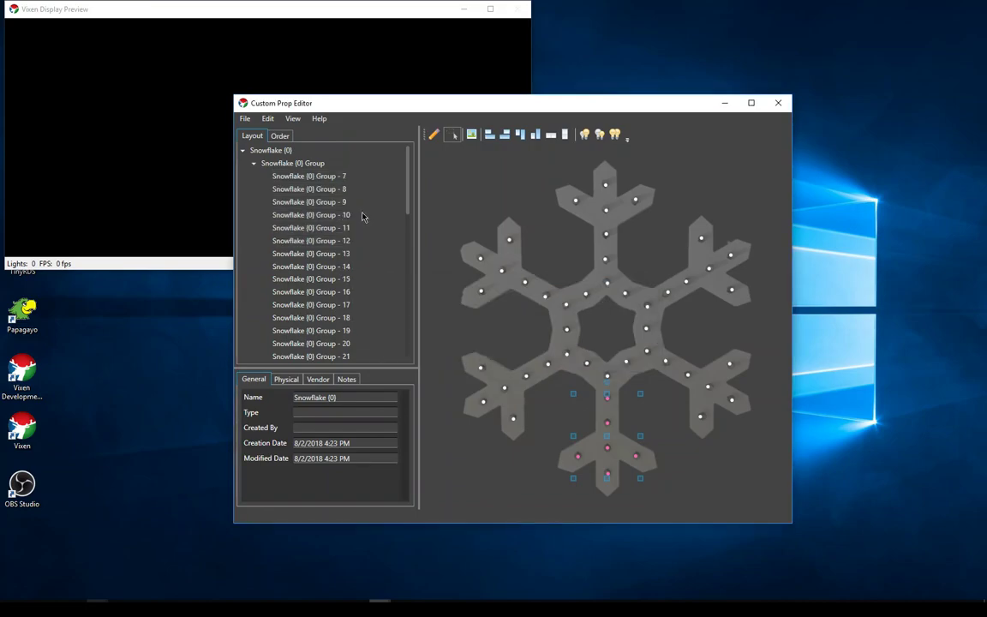
# Move the Snowflake {0} Branch 1 group into the Snowflake {0} - Branches group and expand it to show its lights
pyautogui.moveTo(408, 182); pyautogui.dragTo(413, 324)
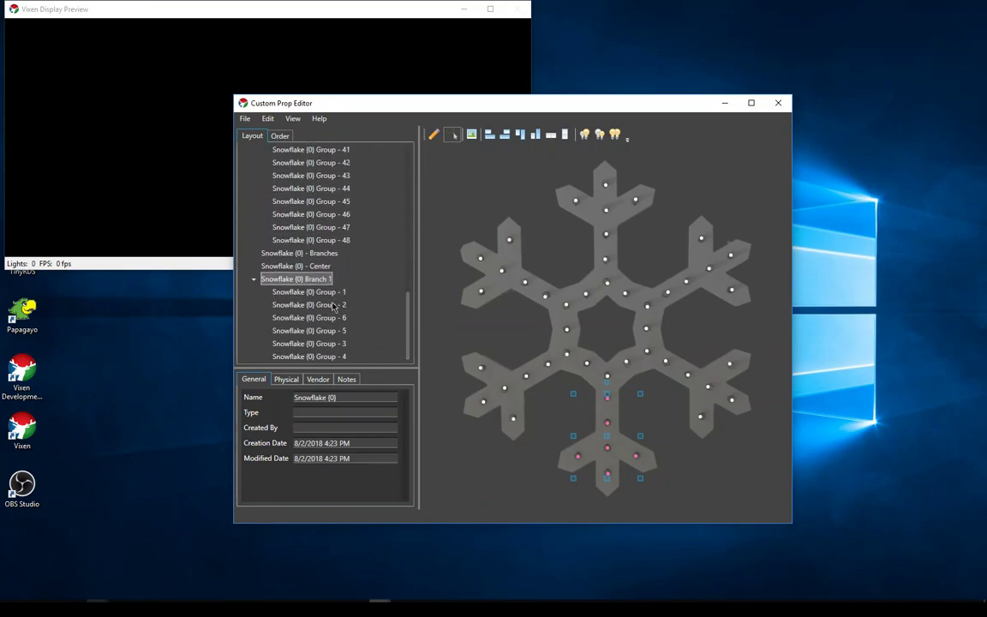
pyautogui.moveTo(308, 283); pyautogui.dragTo(310, 257)
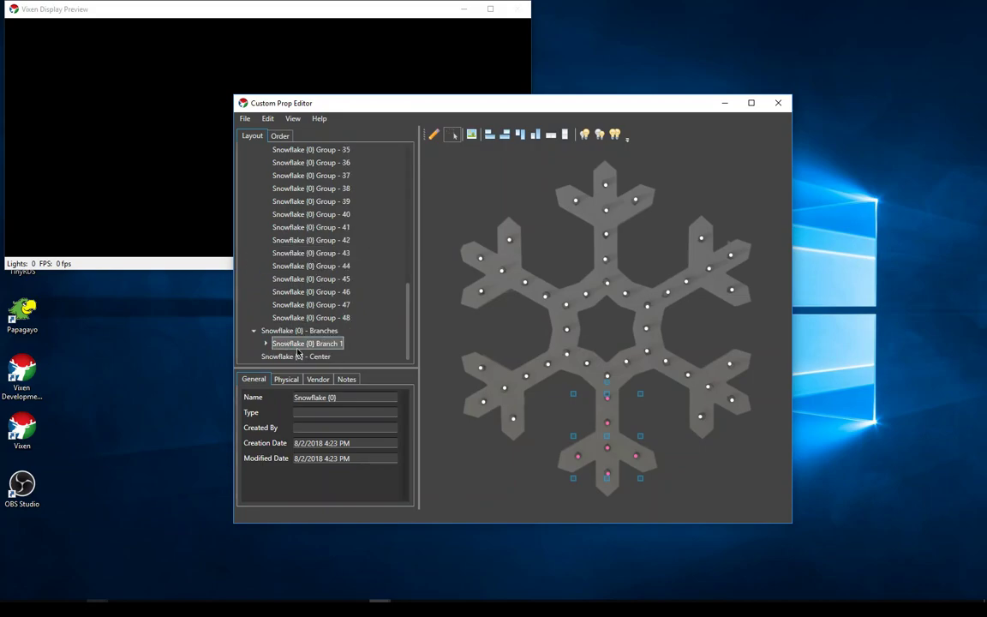
pyautogui.scroll(10, 267, 346)
pyautogui.scroll(-12, 353, 318)
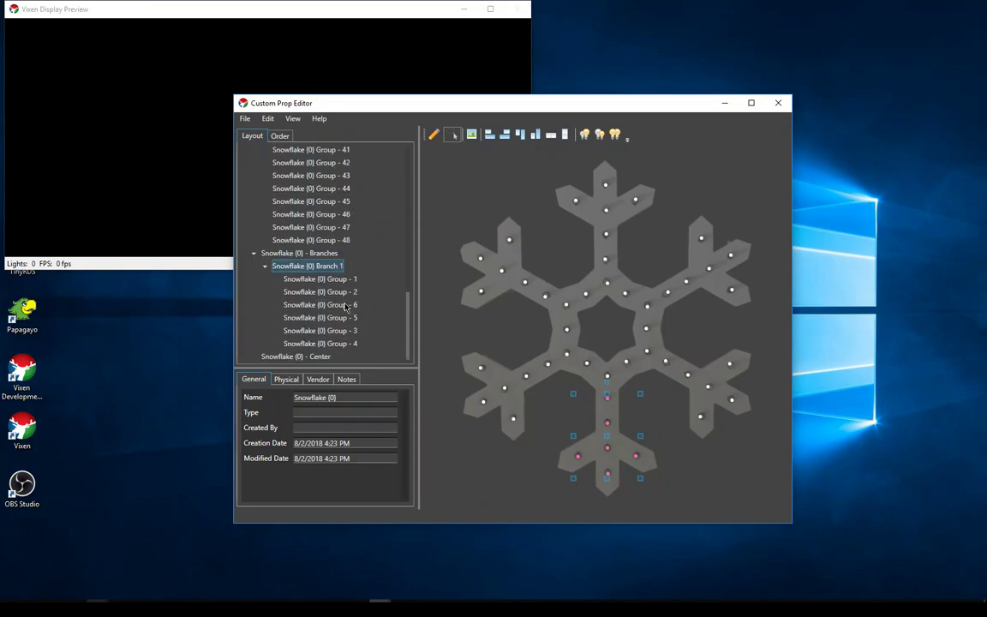
# Rename Branch 1's six lights with find and replace, substituting "Group - " with "Branch 1 - Px"
pyautogui.click(327, 280)
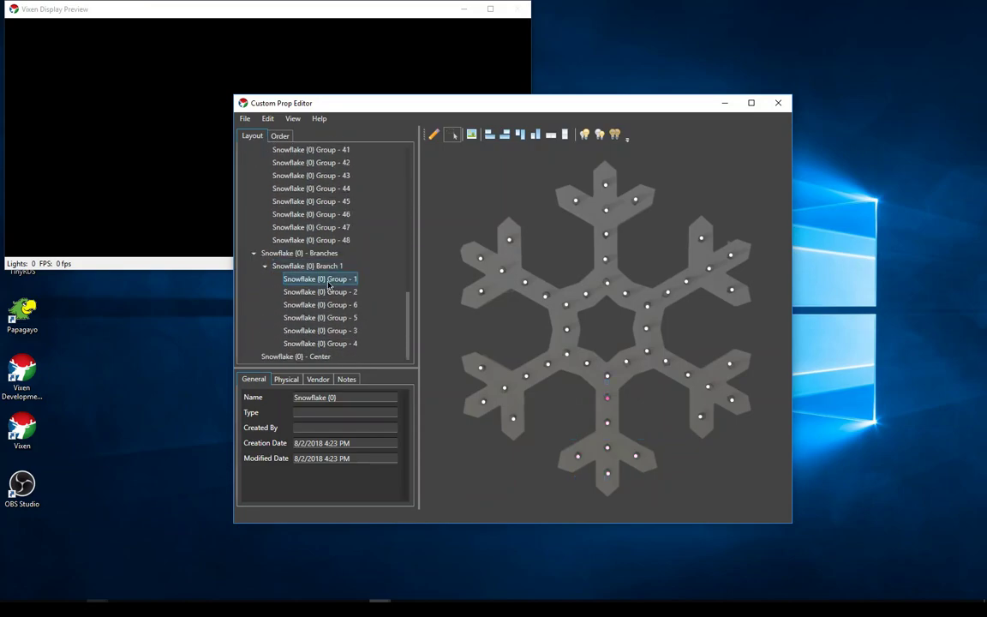
pyautogui.keyDown('shift'); pyautogui.click(337, 344); pyautogui.keyUp('shift')
pyautogui.rightClick(339, 346)
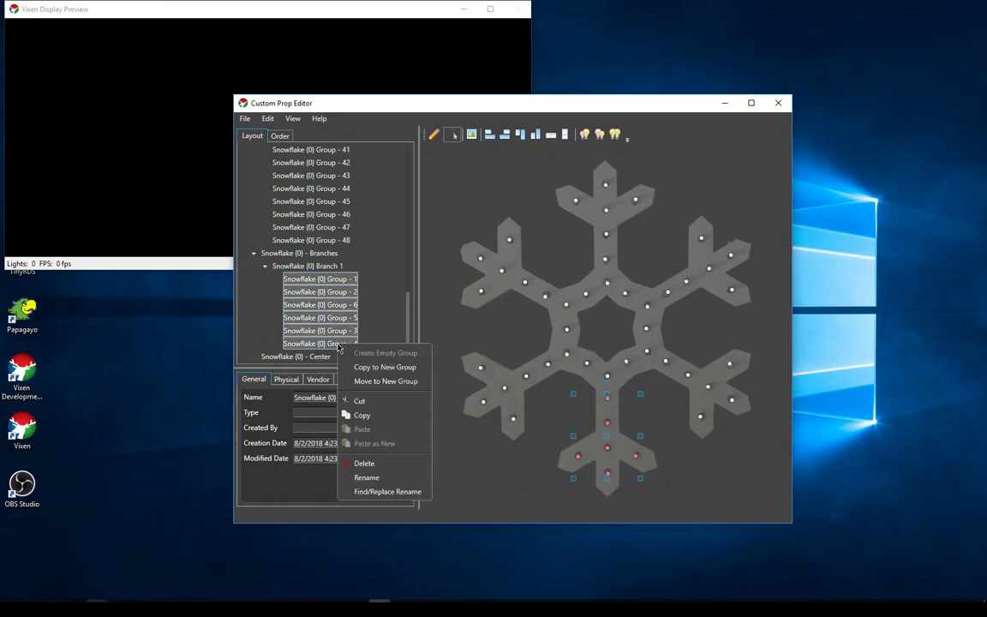
pyautogui.click(390, 492)
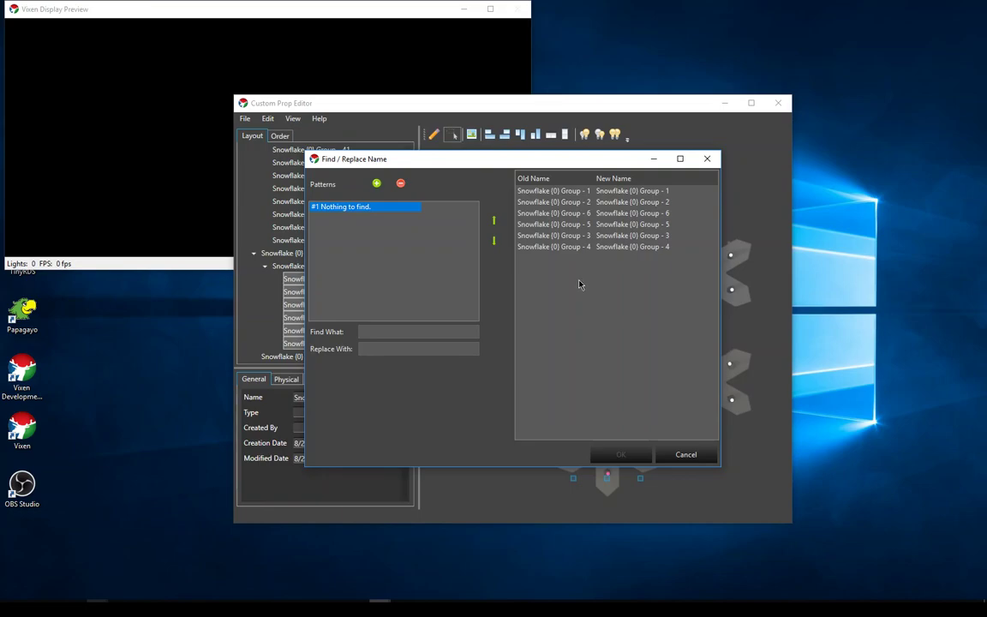
pyautogui.click(387, 329)
pyautogui.write('Group')
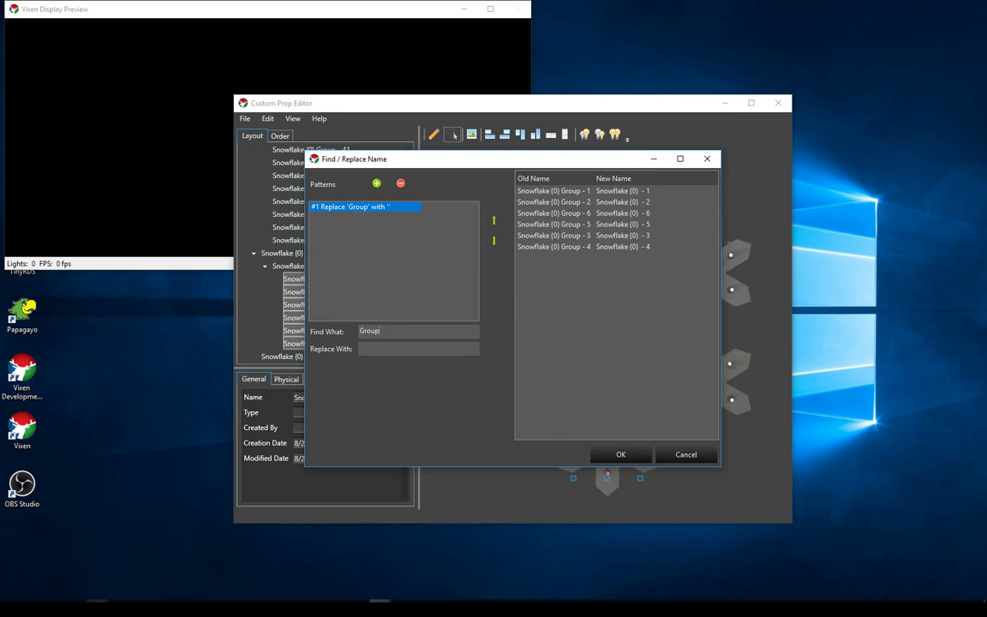
pyautogui.write('-')
pyautogui.press('Tab')
pyautogui.write('Branch 1 - P')
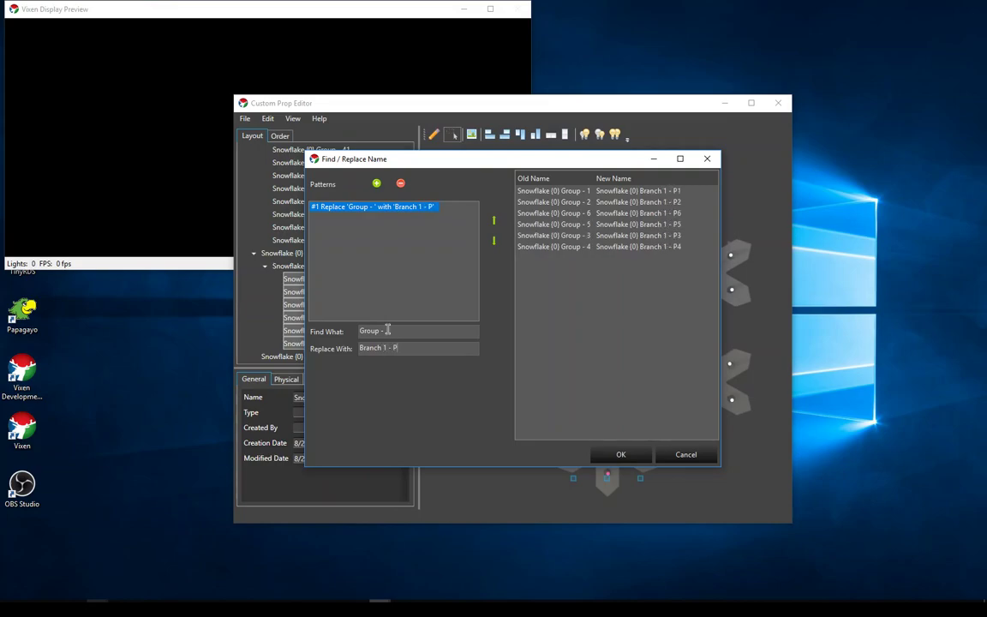
pyautogui.write('x')
pyautogui.press('Return')
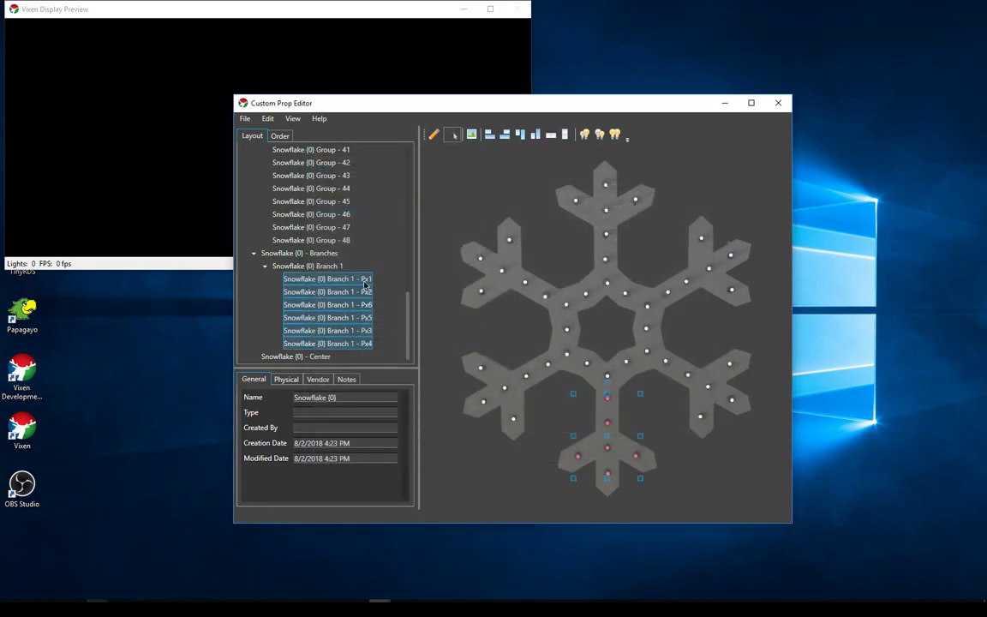
pyautogui.click(305, 265)
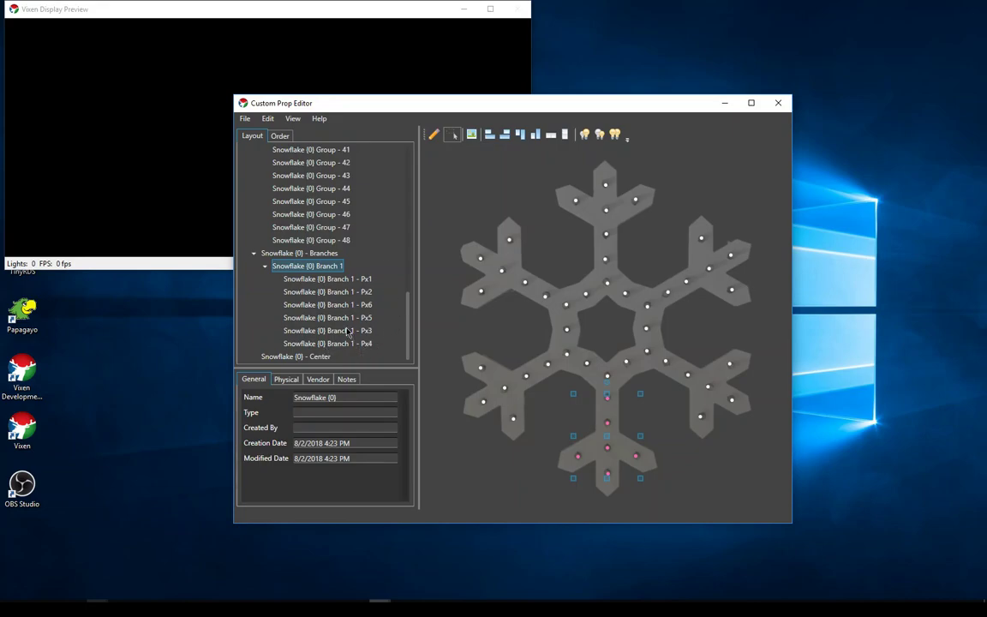
# Open the finished snowflake prop file from the Vixen Prop Models folder
pyautogui.moveTo(407, 325); pyautogui.dragTo(409, 324)
pyautogui.moveTo(400, 325); pyautogui.dragTo(412, 161)
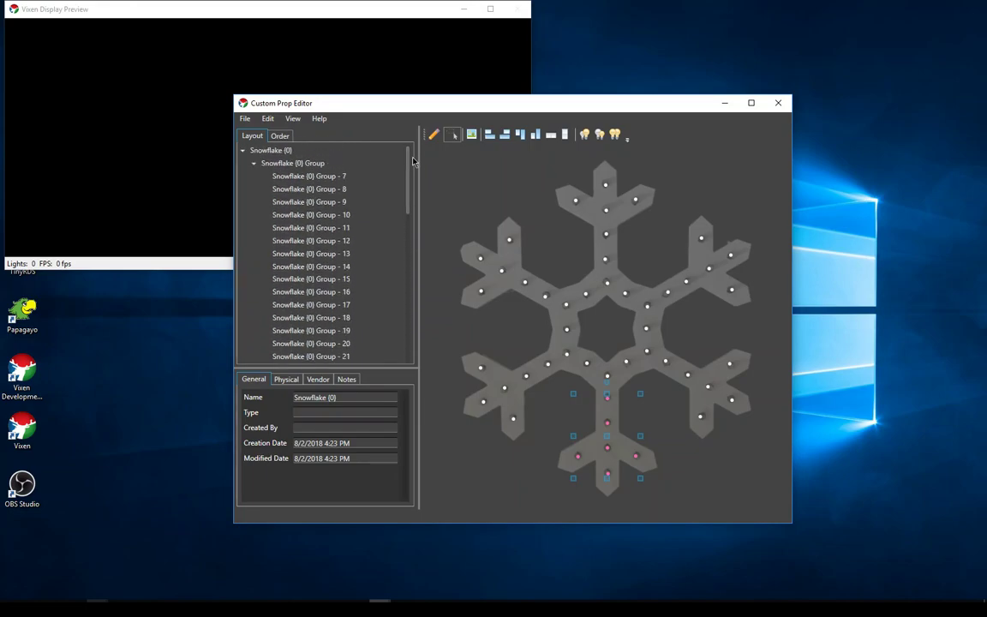
pyautogui.click(246, 119)
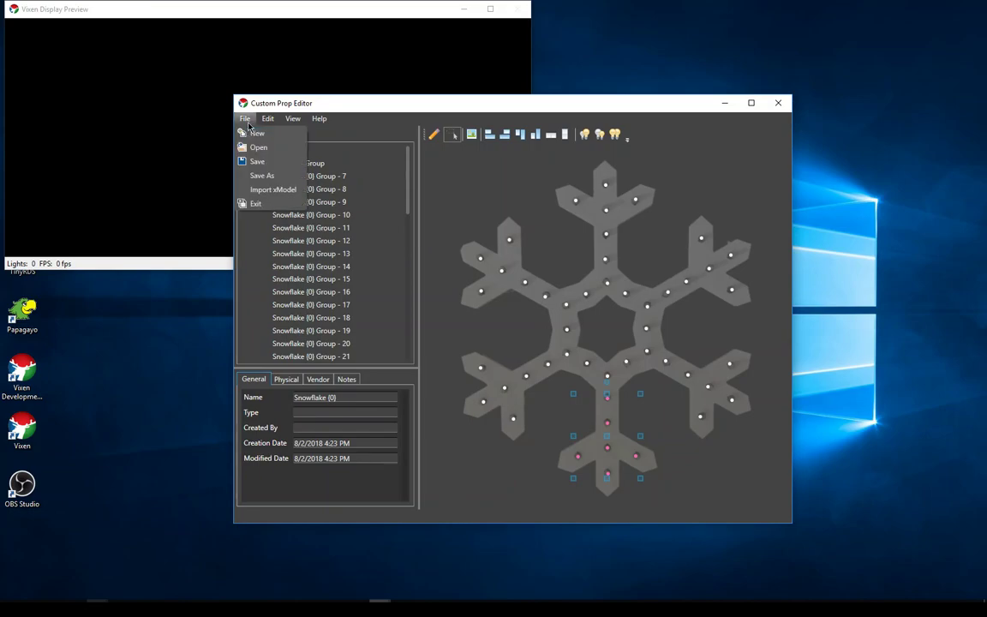
pyautogui.click(250, 146)
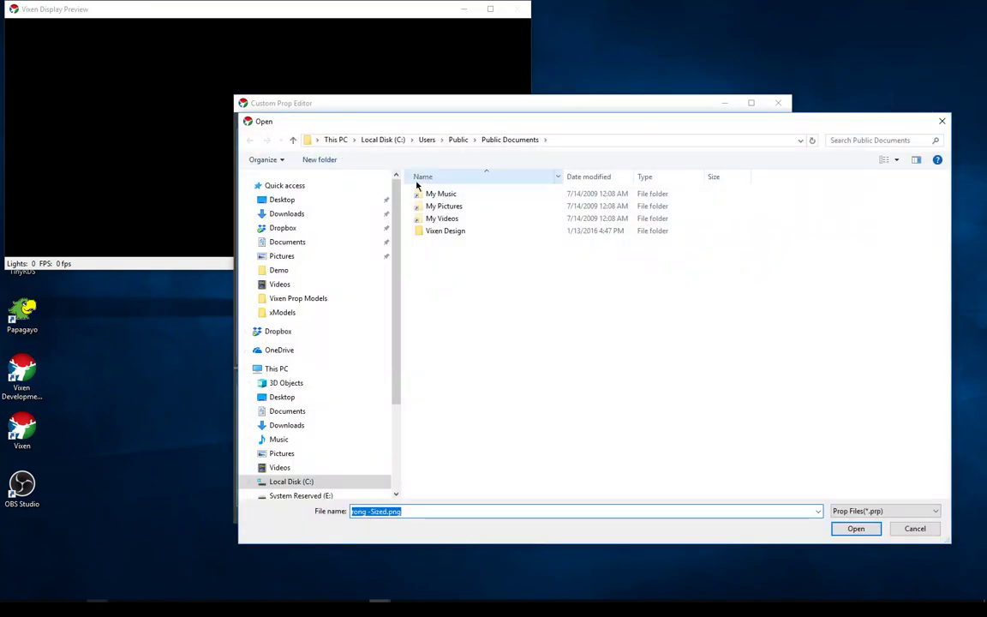
pyautogui.click(319, 301)
pyautogui.doubleClick(434, 193)
pyautogui.click(438, 194)
pyautogui.click(861, 534)
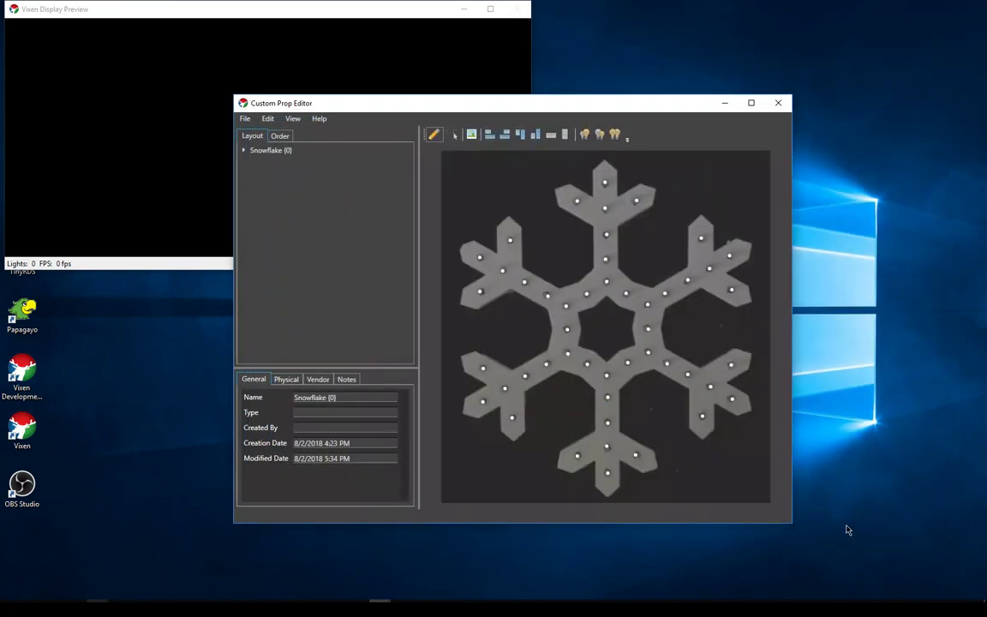
# Expand the Snowflake {0} prop and its Branches and Center groups in the layout tree
pyautogui.click(244, 152)
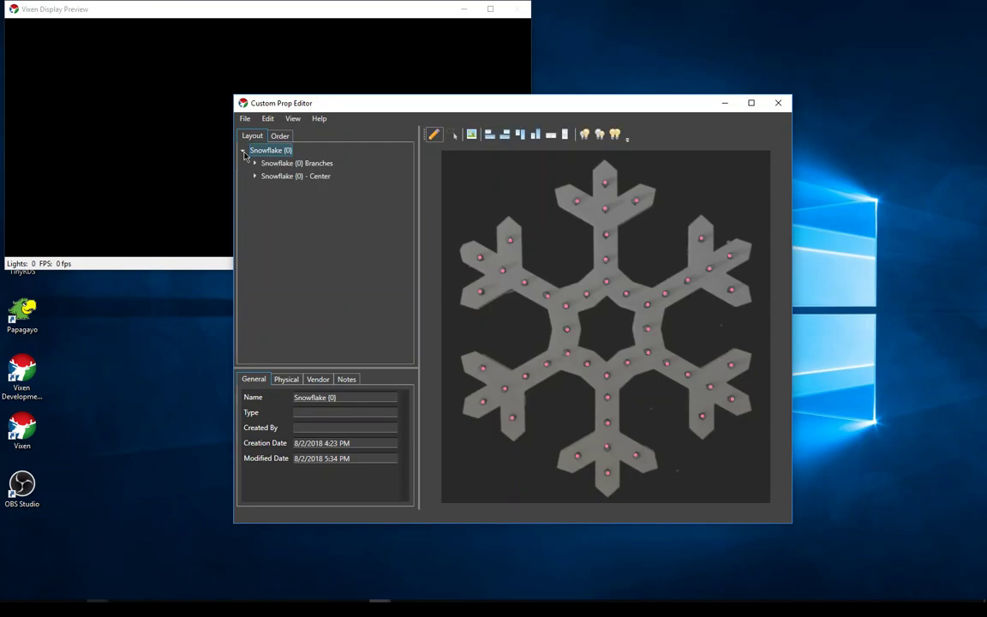
pyautogui.click(254, 162)
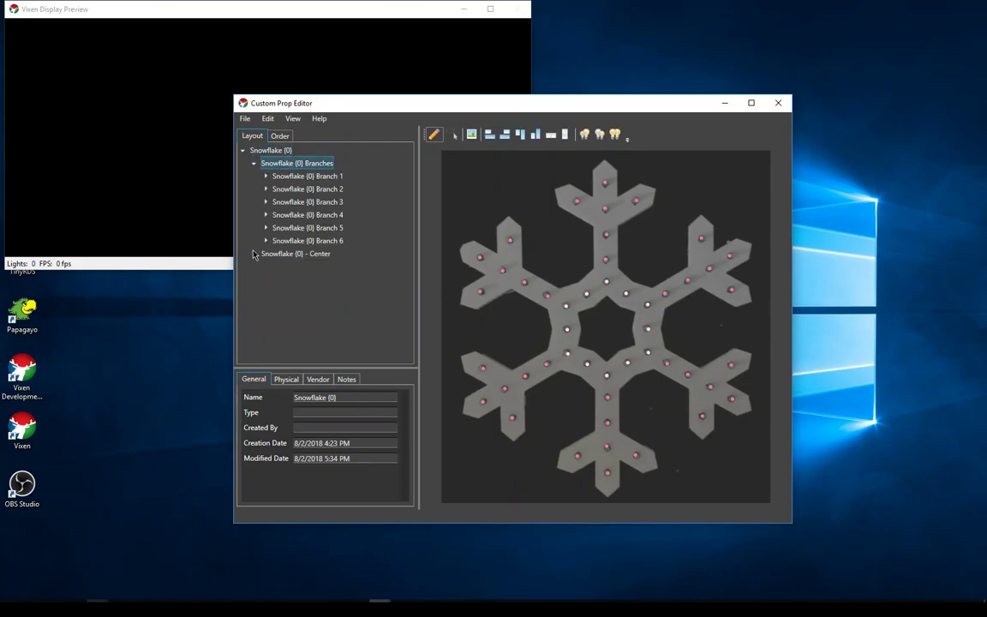
pyautogui.click(253, 254)
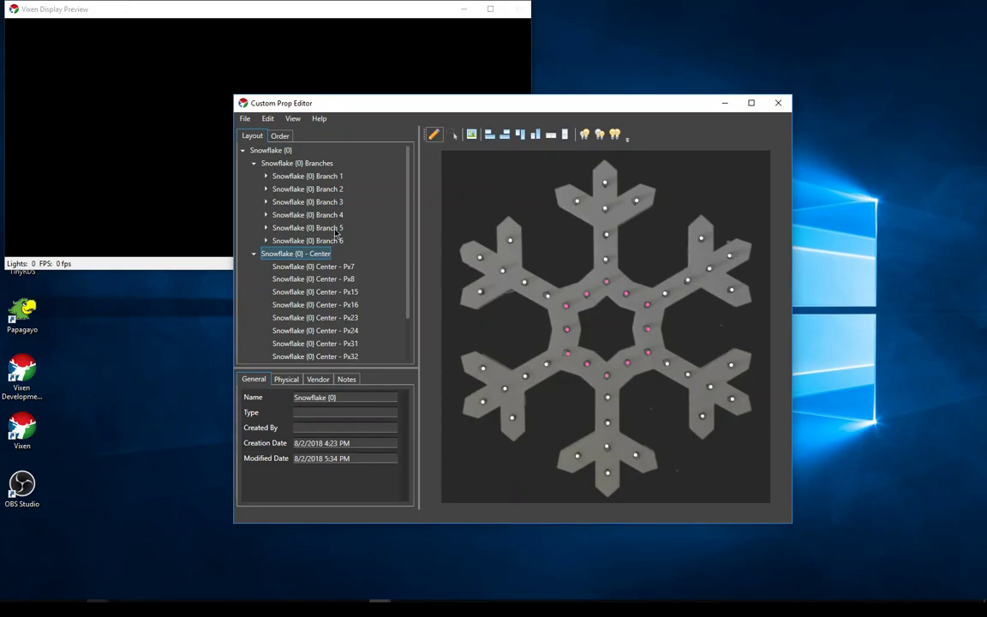
# Highlight the lights of Branch 1 through Branch 6 and the Center group one after another
pyautogui.click(333, 178)
pyautogui.click(330, 188)
pyautogui.click(326, 203)
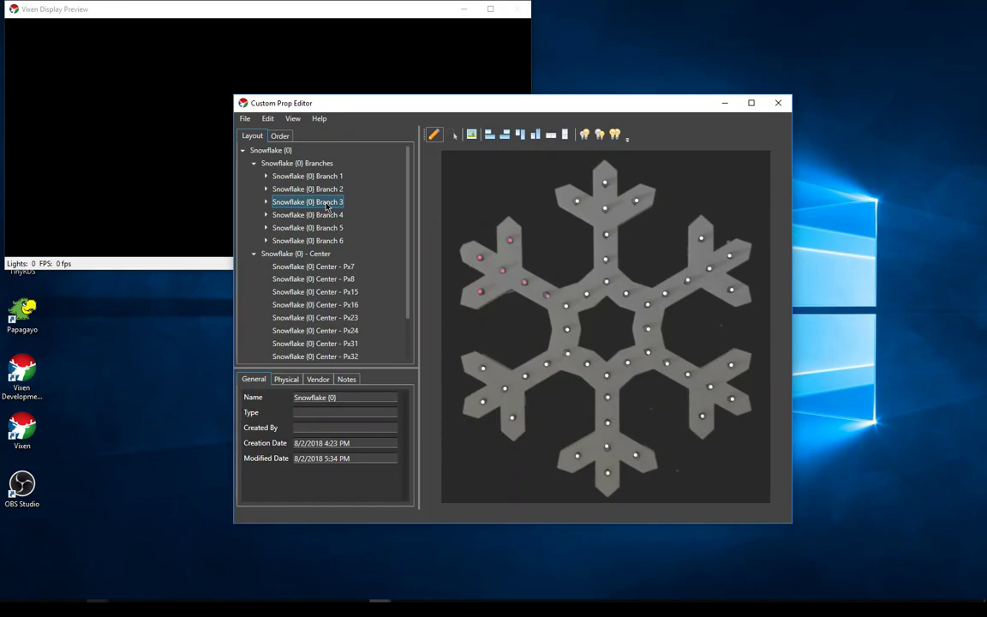
pyautogui.click(325, 215)
pyautogui.click(324, 229)
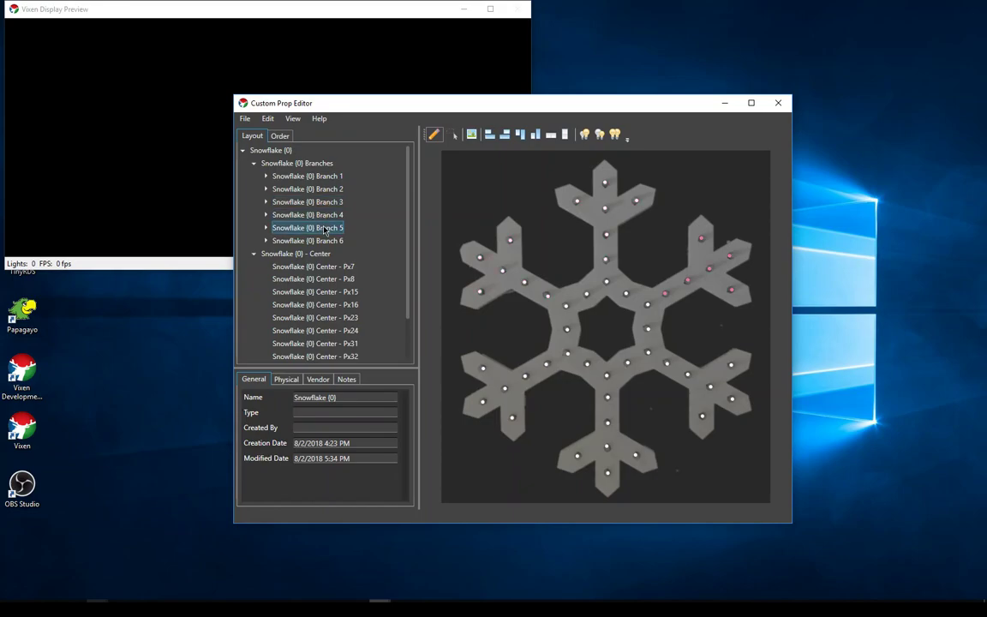
pyautogui.click(324, 240)
pyautogui.click(322, 254)
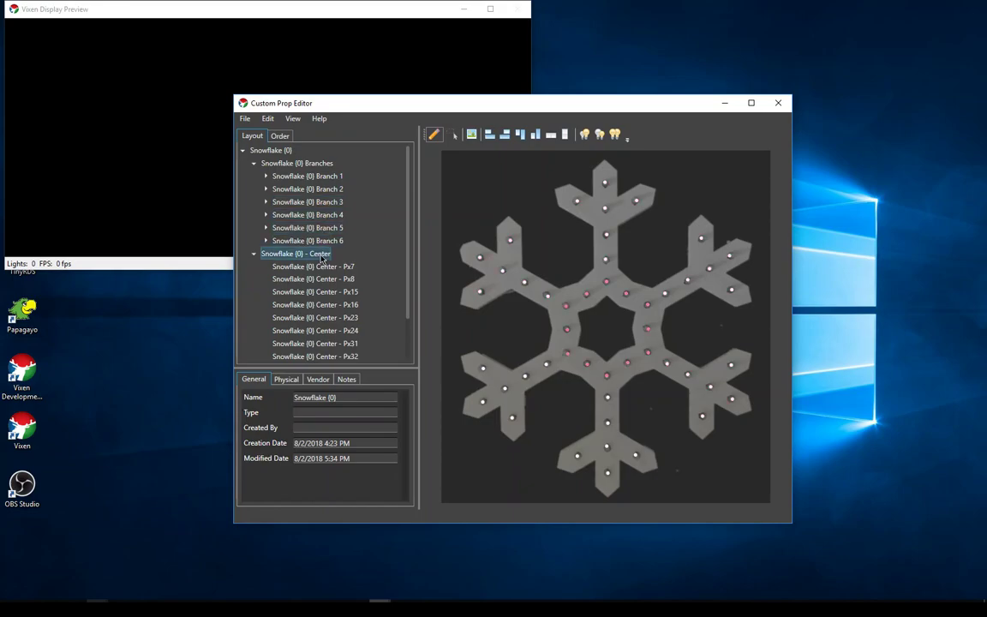
# Highlight the individual center lights Px7, Px8 and Px15 in turn
pyautogui.click(322, 267)
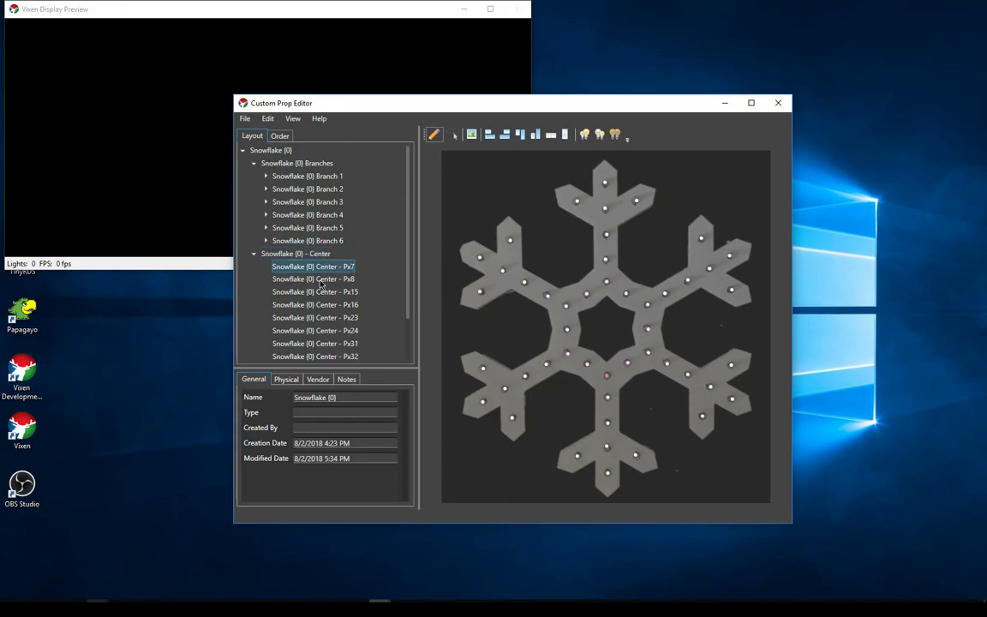
pyautogui.click(320, 284)
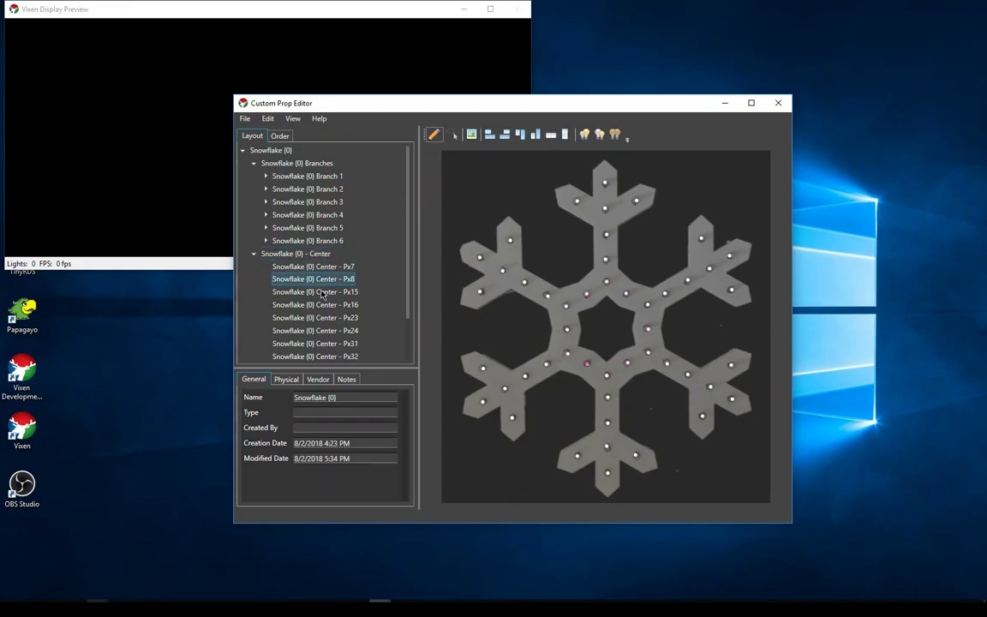
pyautogui.click(323, 293)
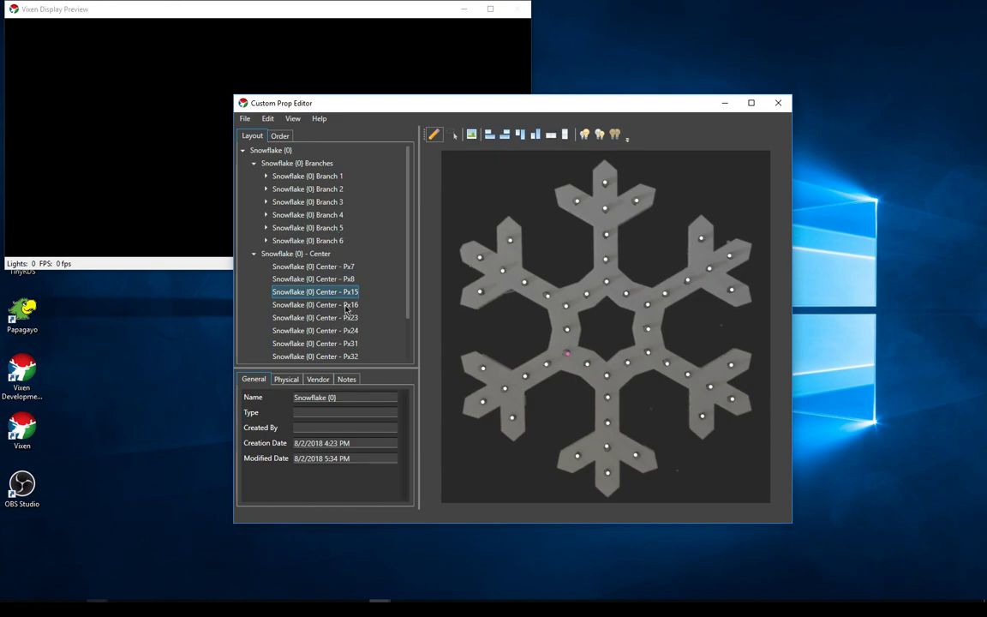
# Review the wiring order of the prop's lights and return to the layout tree
pyautogui.click(281, 137)
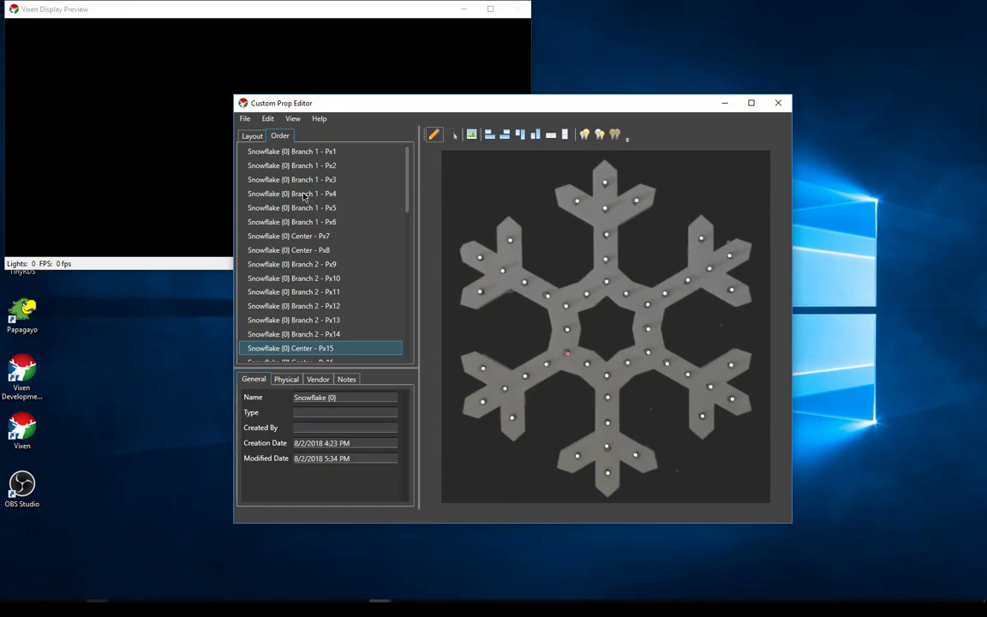
pyautogui.scroll(-4, 296, 296)
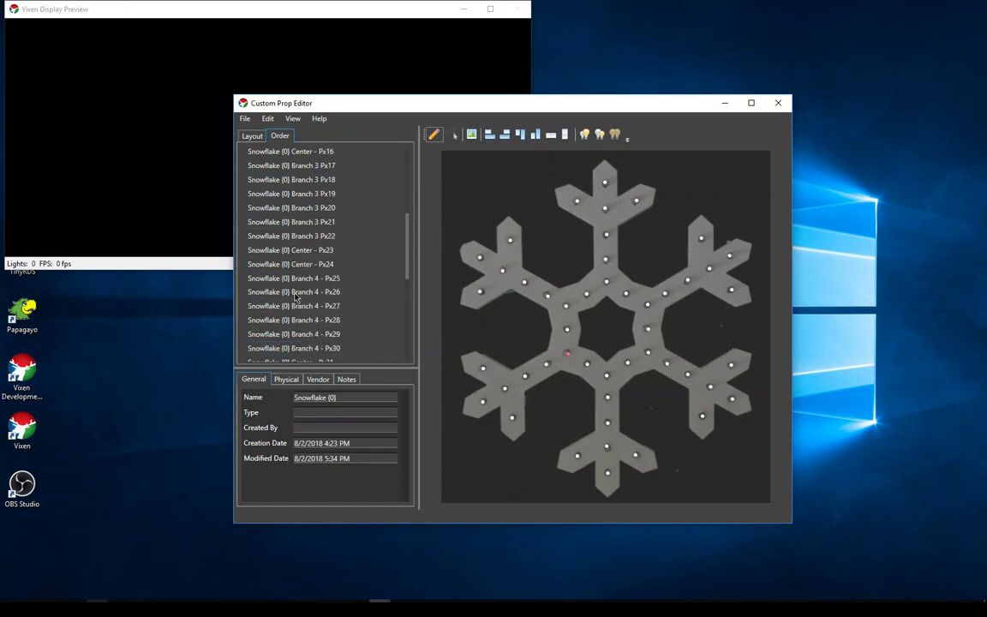
pyautogui.scroll(4, 296, 296)
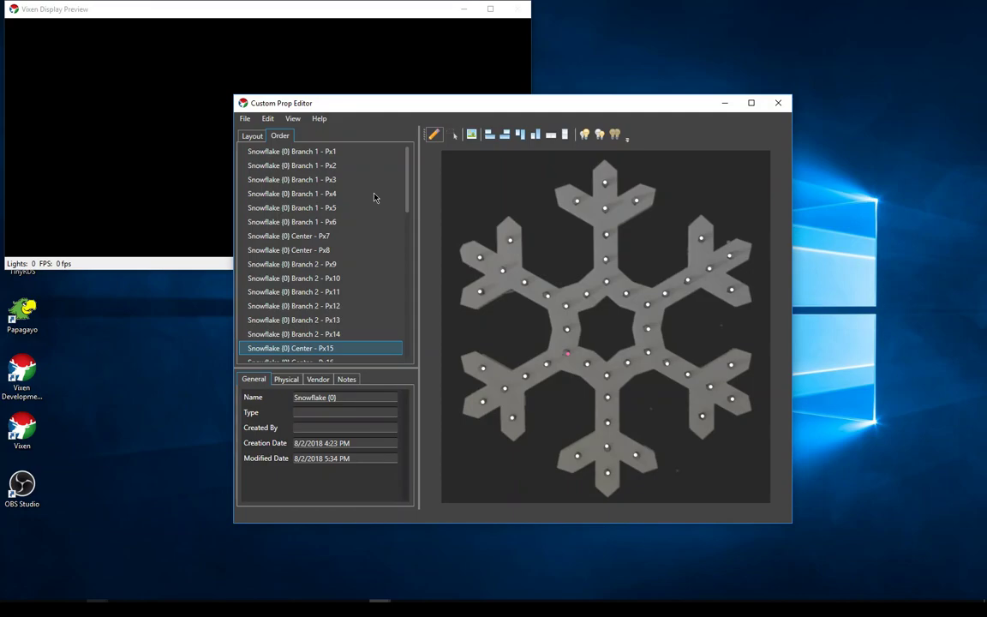
pyautogui.click(252, 137)
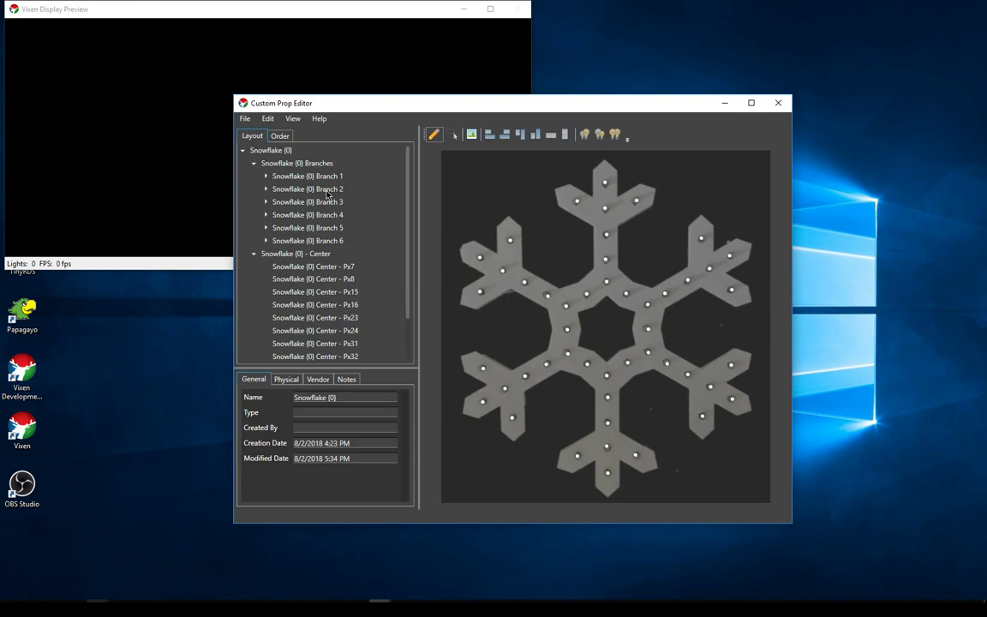
# Collapse the Branches and Center groups and expand both again to examine the prop's structure
pyautogui.click(254, 164)
pyautogui.click(254, 176)
pyautogui.press('Down')
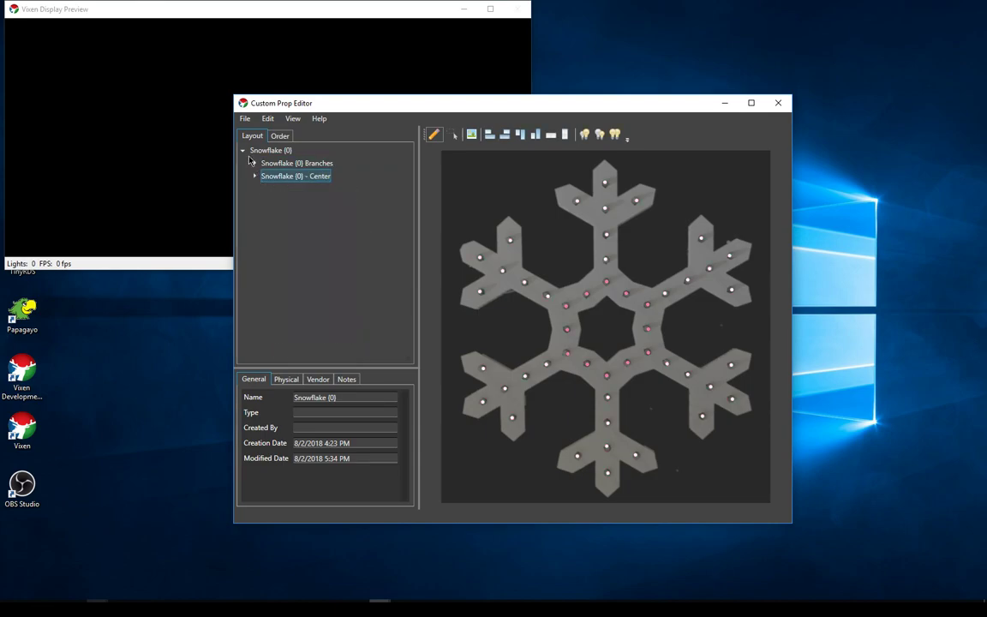
pyautogui.click(254, 175)
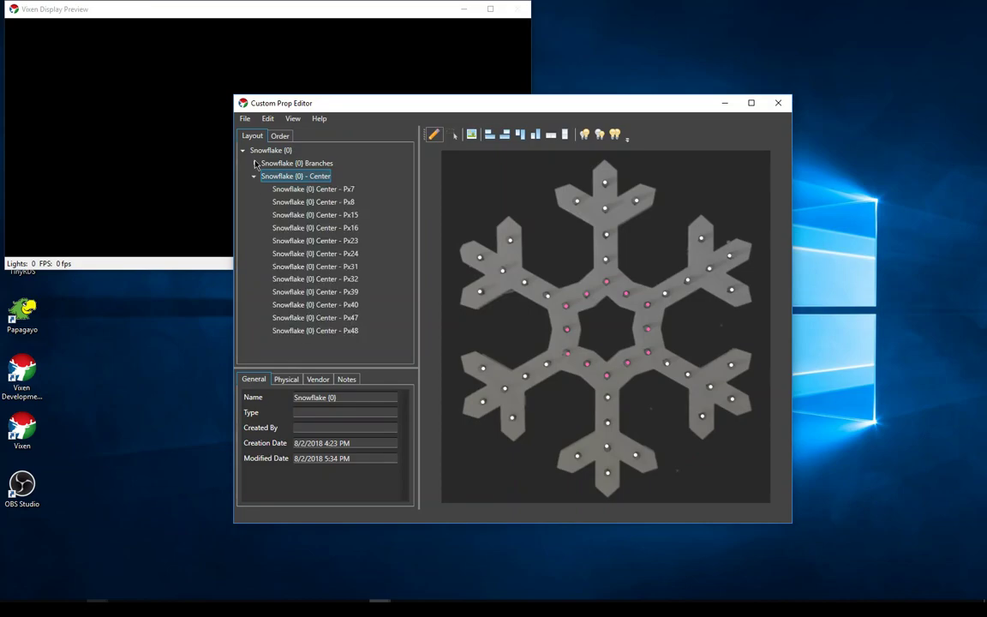
pyautogui.click(254, 163)
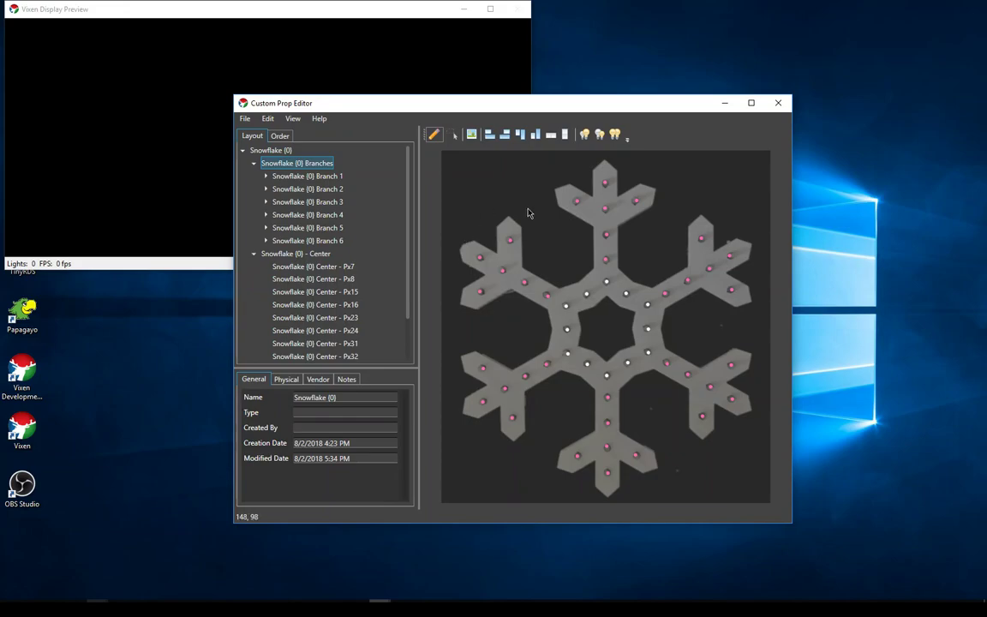
# Highlight the whole Snowflake {0} prop, switch from drawing to selection mode, and clear the selection
pyautogui.click(291, 150)
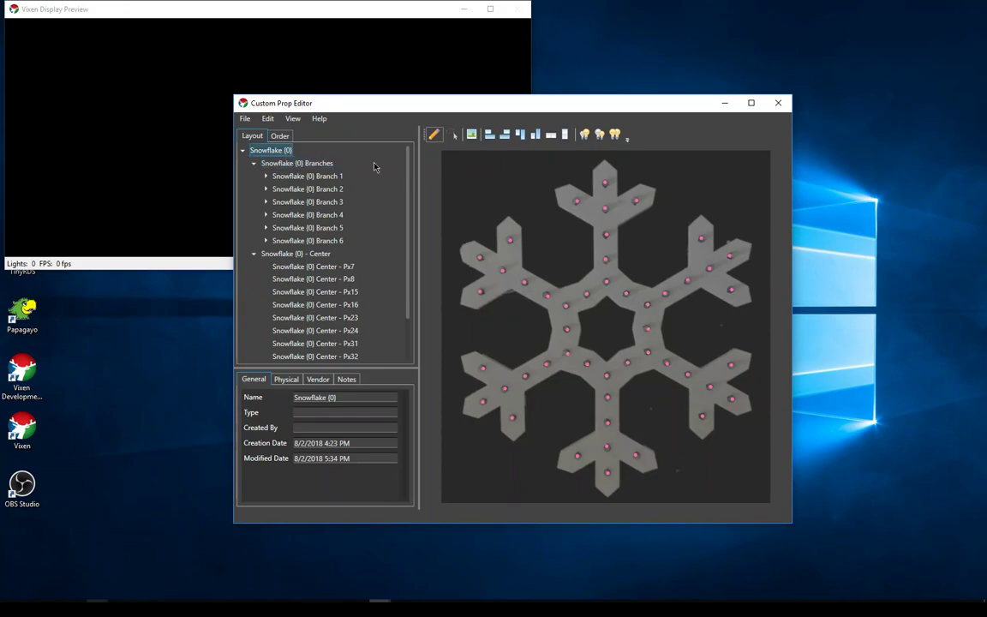
pyautogui.click(454, 134)
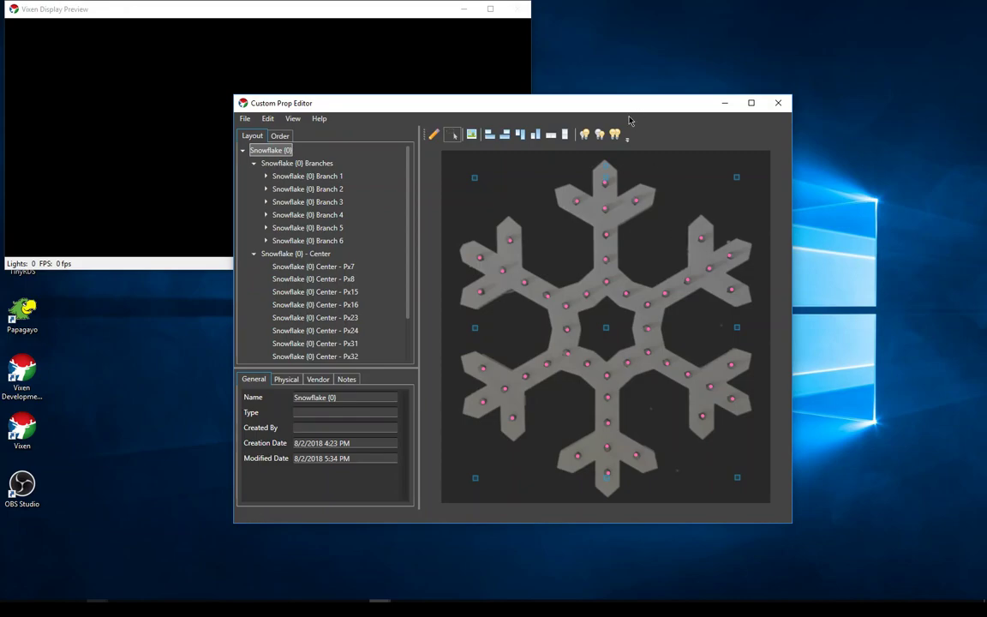
pyautogui.click(455, 192)
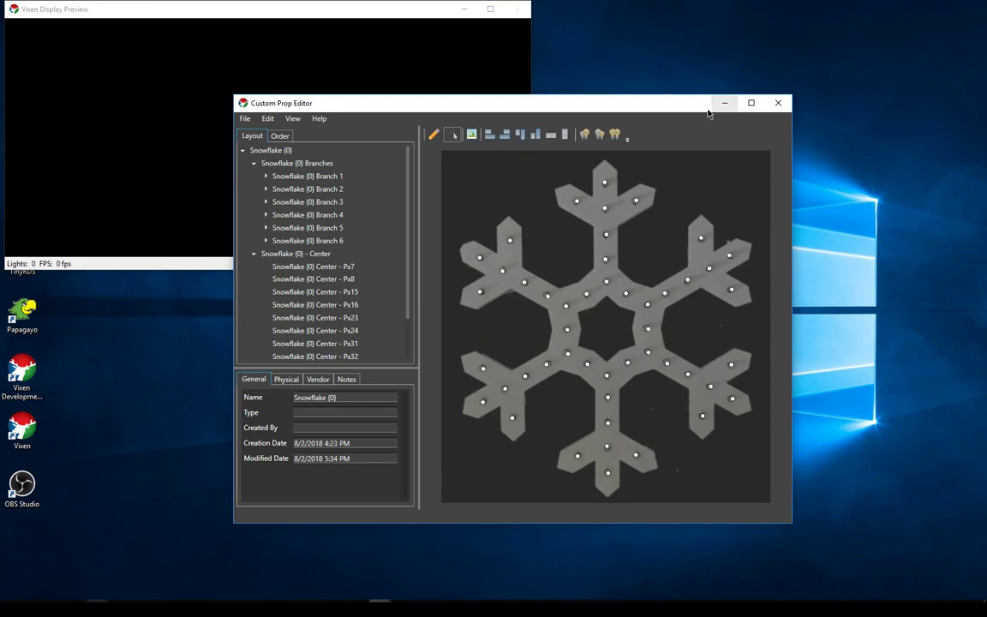
# Close the prop editor without saving the Snowflake prop
pyautogui.click(778, 103)
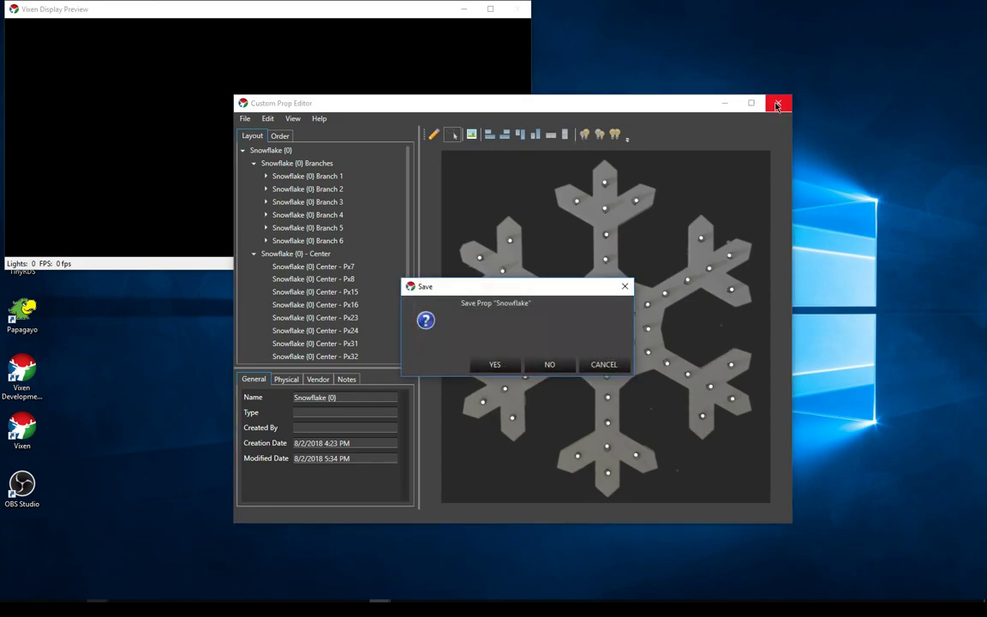
pyautogui.click(549, 365)
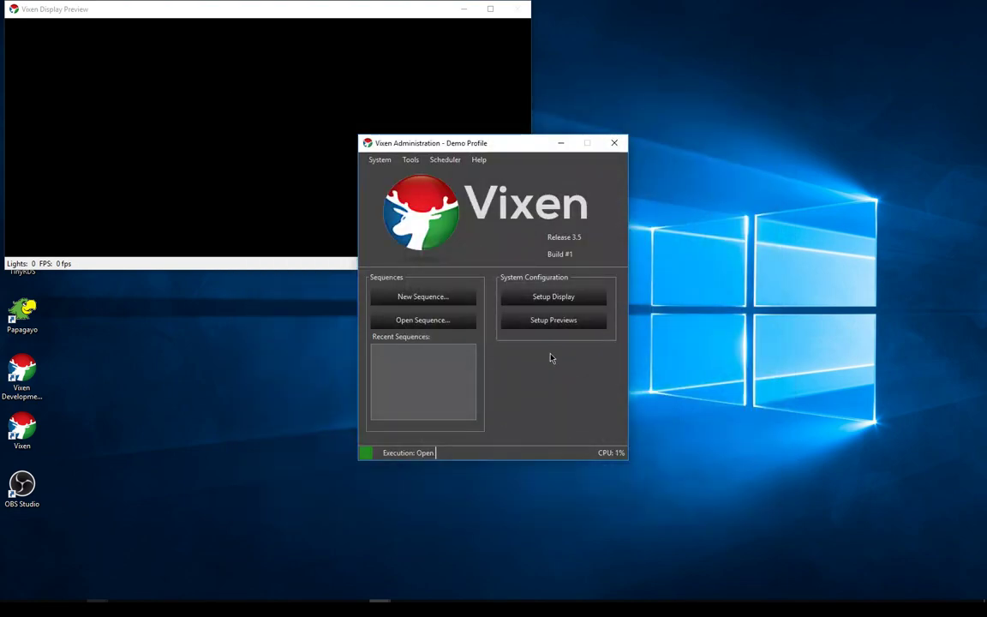
# Check the preview list and the display setup's elements and controllers, returning to the main administration window
pyautogui.click(552, 321)
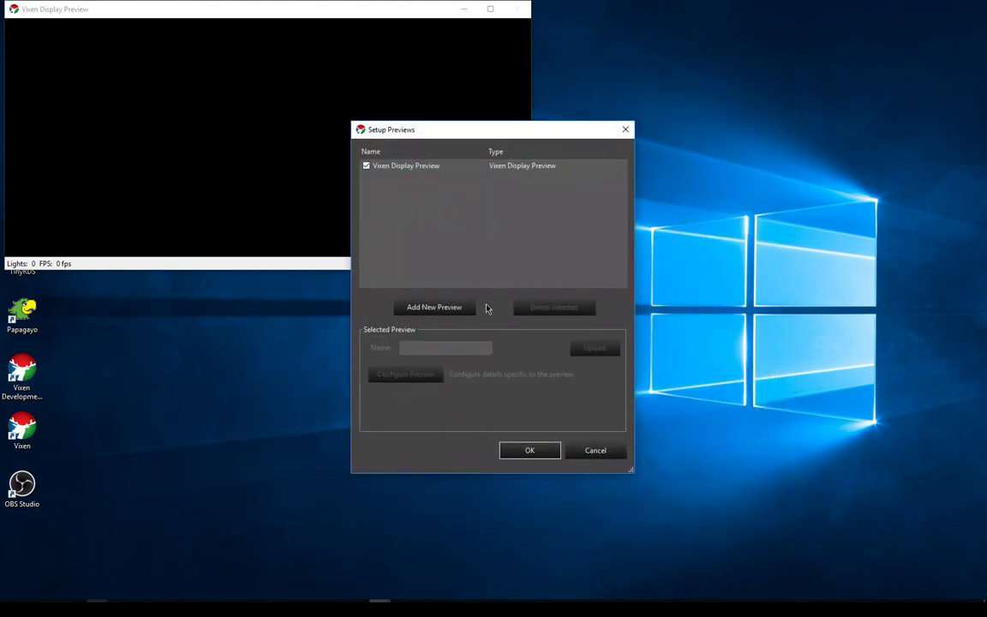
pyautogui.click(595, 452)
pyautogui.click(577, 298)
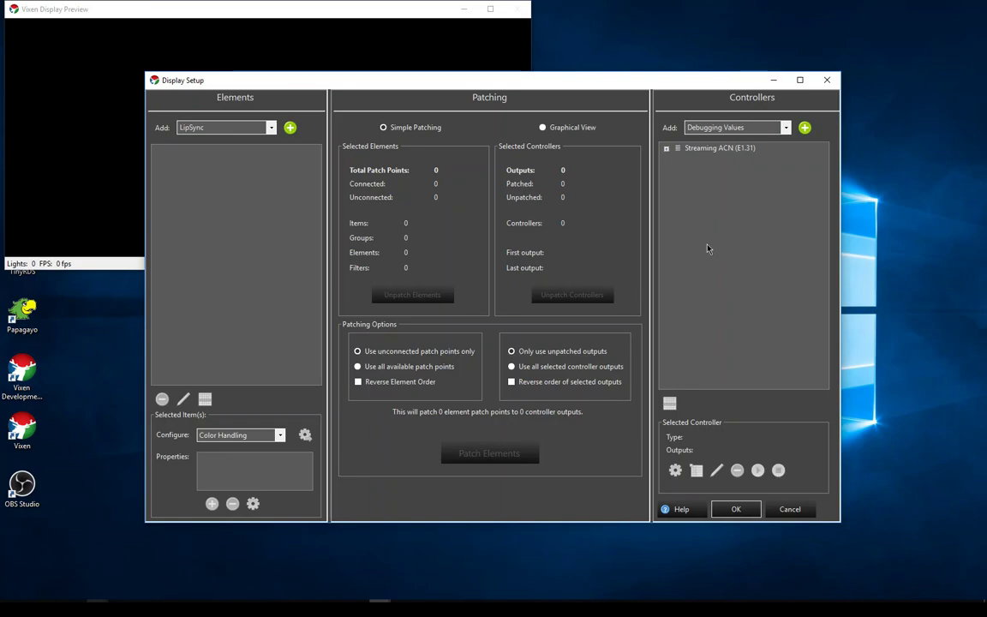
pyautogui.click(742, 509)
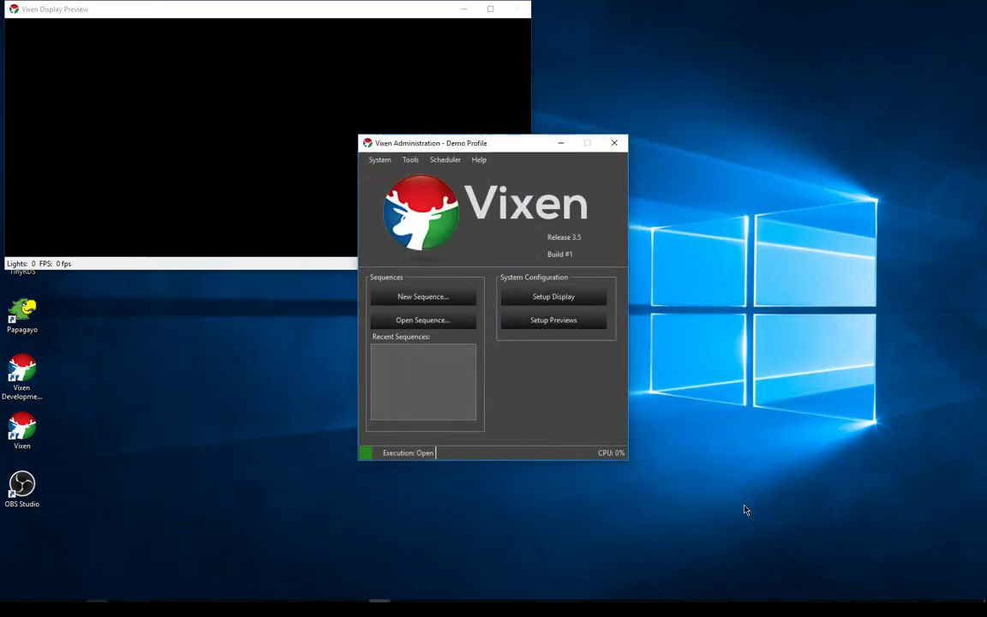
# Open the configuration of the Vixen Display Preview and enlarge its window
pyautogui.click(565, 319)
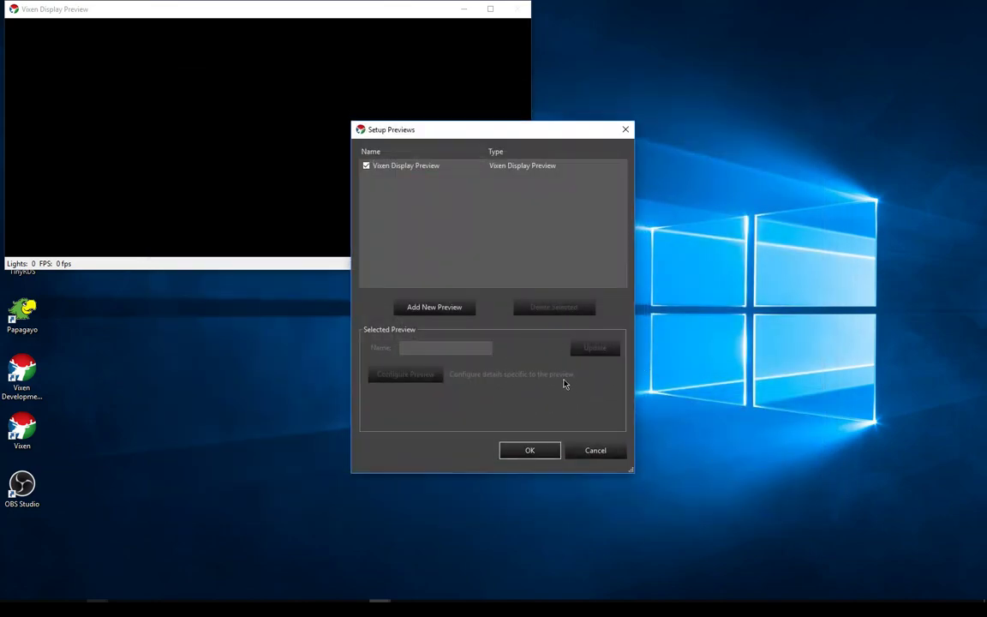
pyautogui.click(409, 166)
pyautogui.click(407, 376)
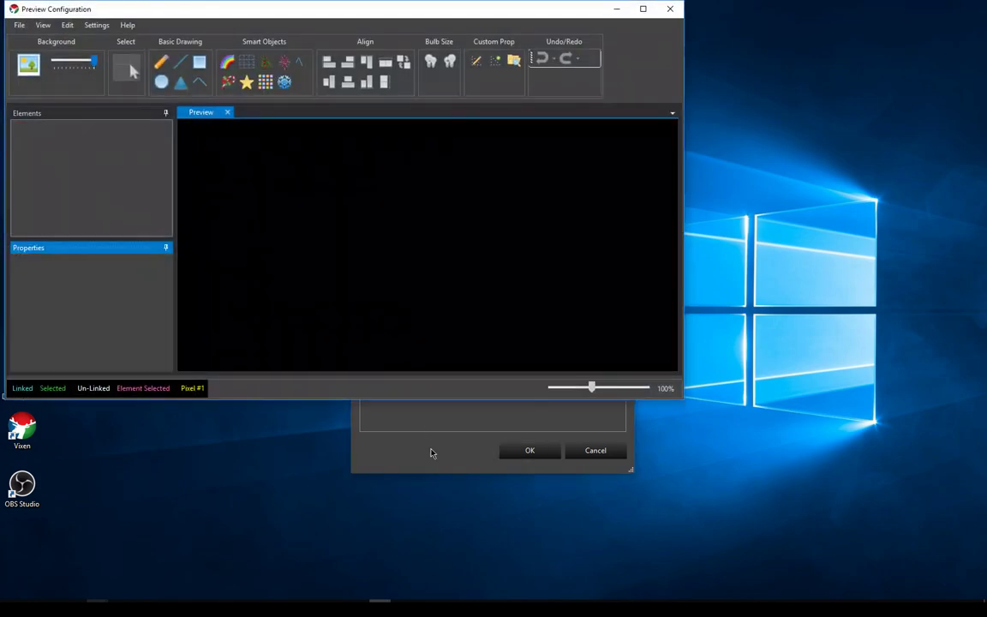
pyautogui.moveTo(679, 400); pyautogui.dragTo(856, 502)
pyautogui.moveTo(828, 464); pyautogui.dragTo(765, 449)
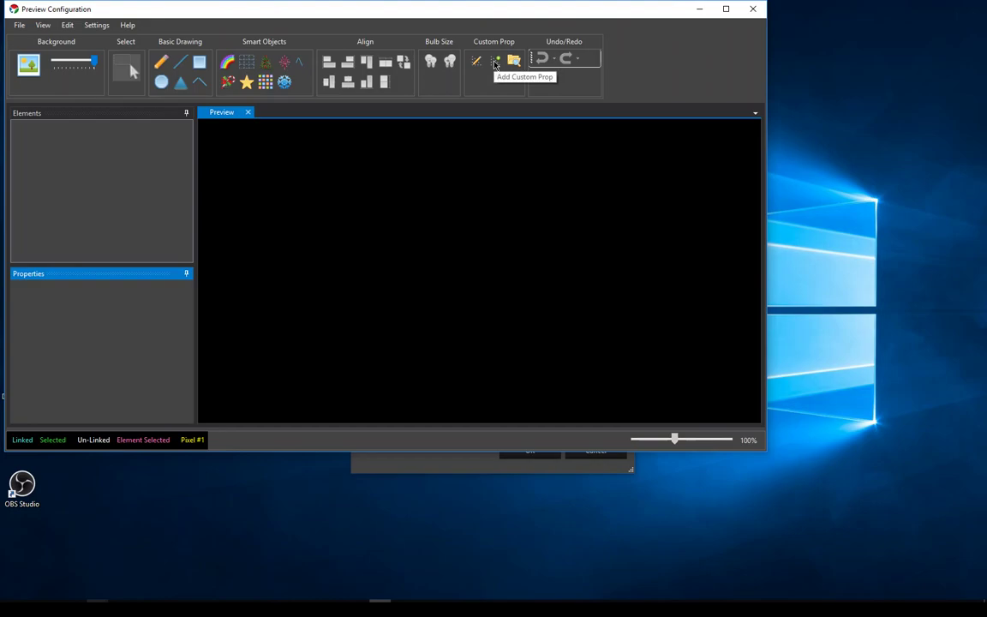
# View the Add Custom Prop file chooser and the folder opened by the prop library command, closing both without choosing anything
pyautogui.click(494, 64)
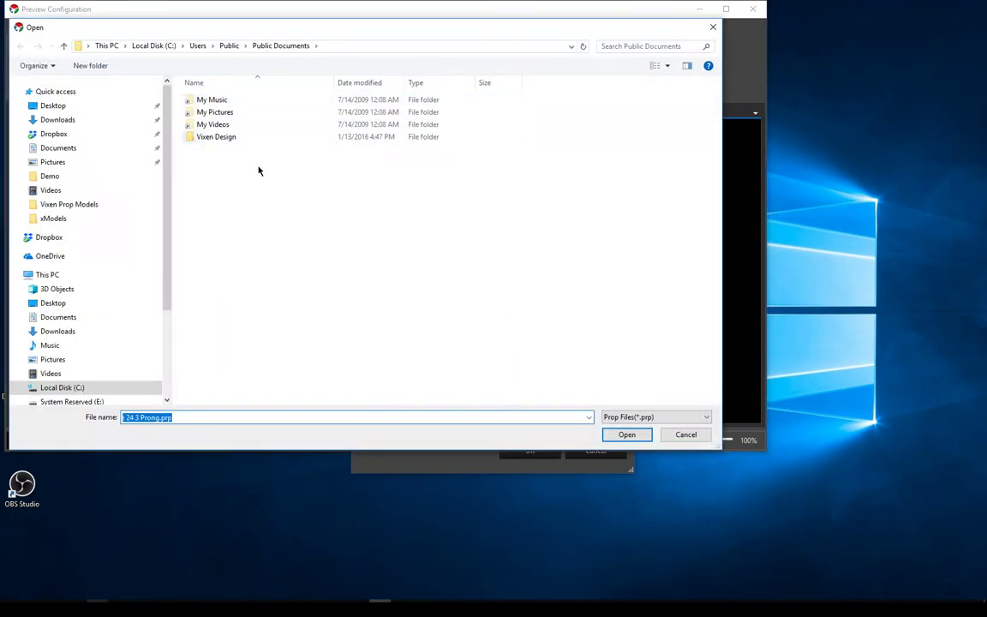
pyautogui.click(685, 436)
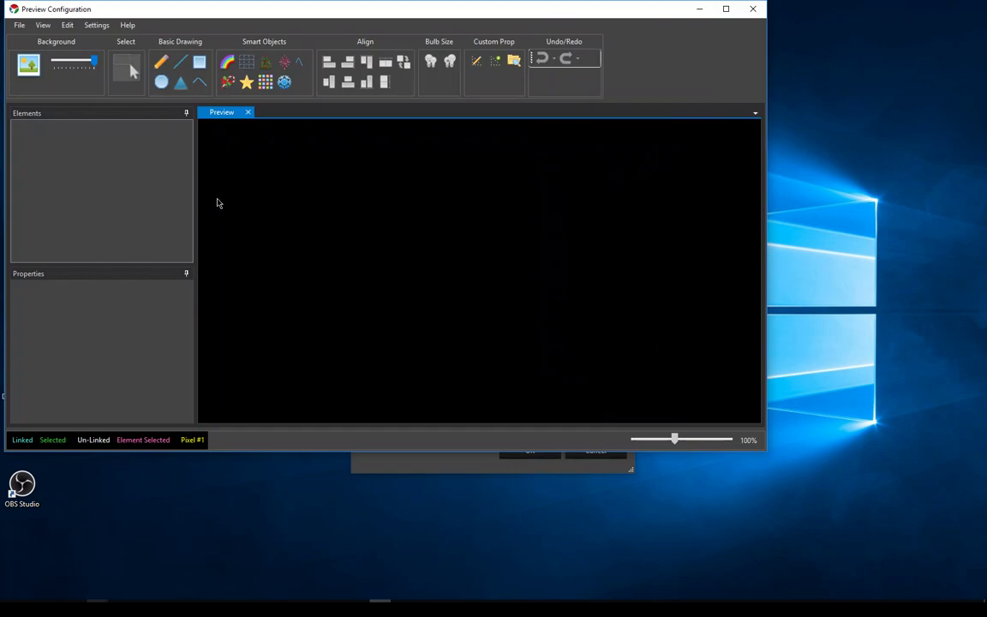
pyautogui.click(514, 64)
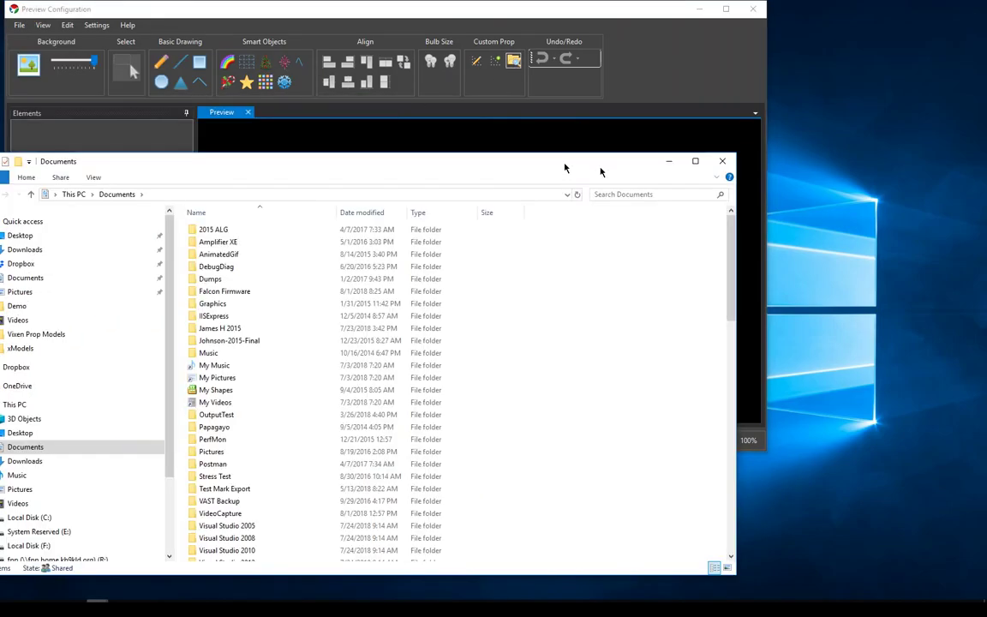
pyautogui.moveTo(565, 167); pyautogui.dragTo(667, 132)
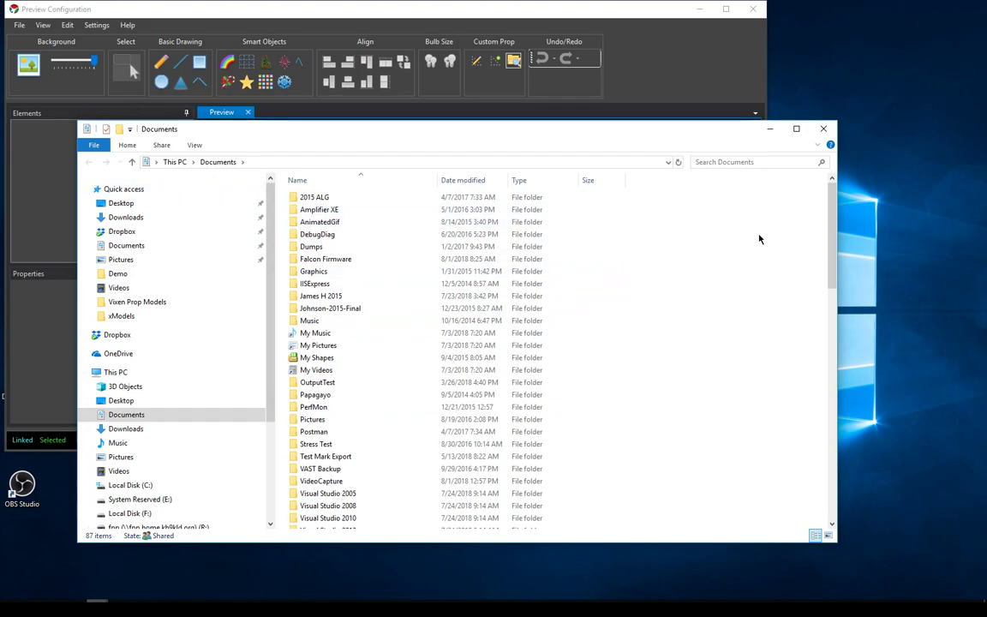
pyautogui.click(824, 130)
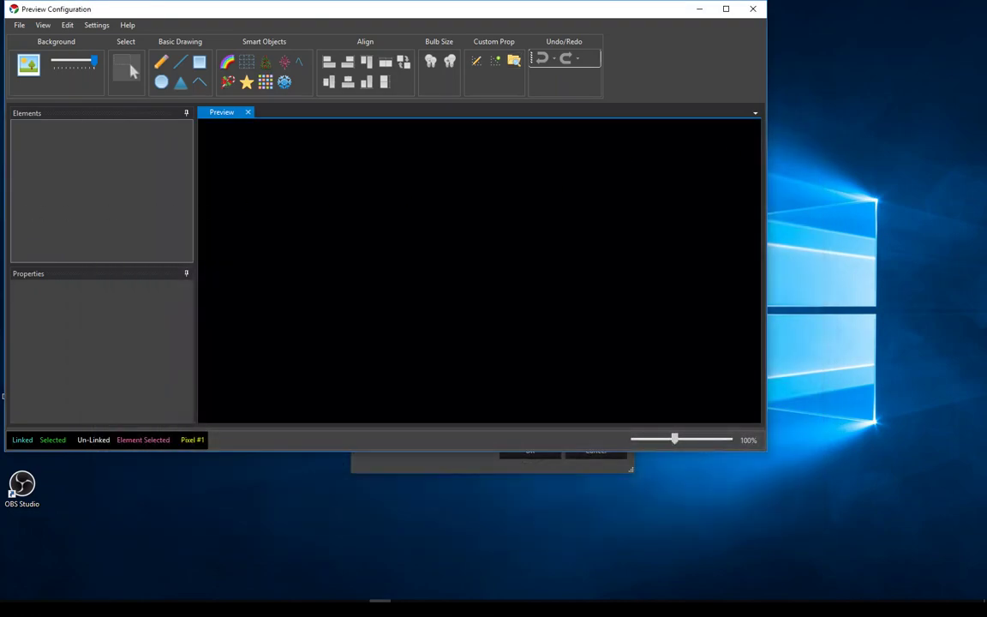
# Add Snowflake 24 3 Prong.prp from the Demo folder to the preview canvas, using 1 as the {0} token value
pyautogui.moveTo(0, 193); pyautogui.dragTo(486, 439)
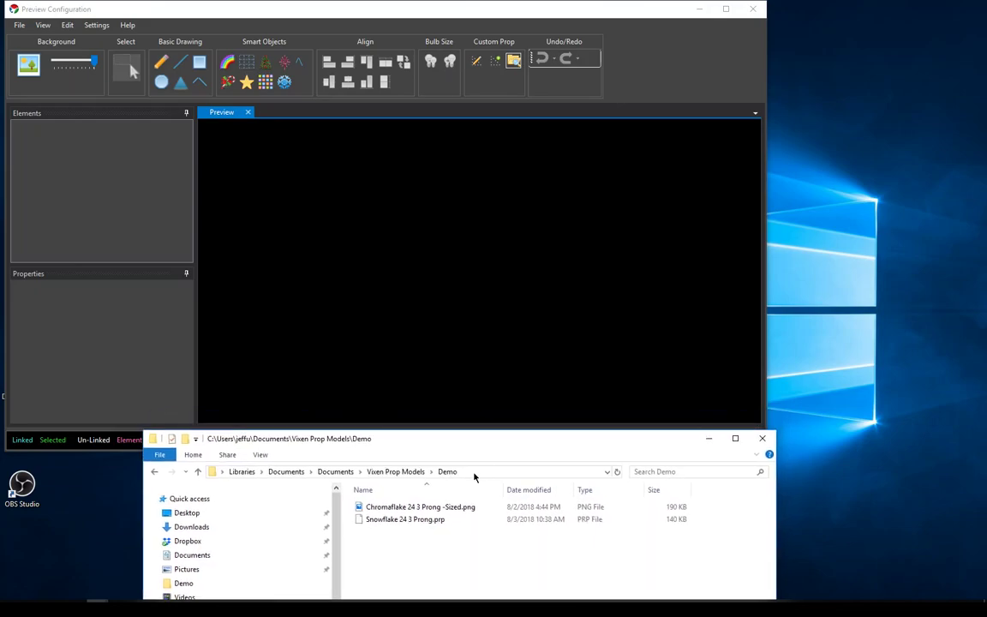
pyautogui.click(409, 520)
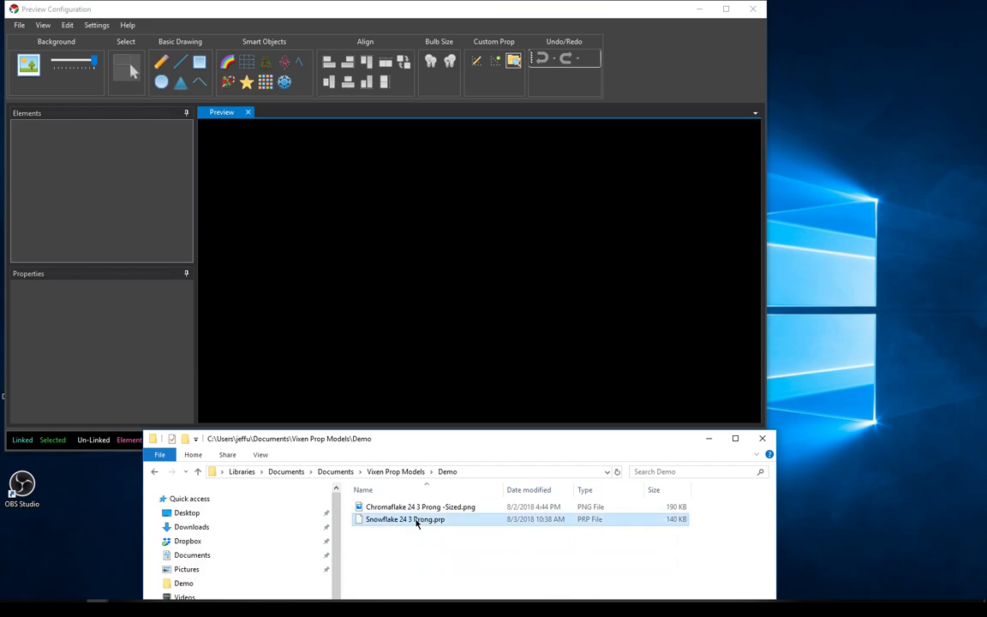
pyautogui.moveTo(417, 525); pyautogui.dragTo(290, 208)
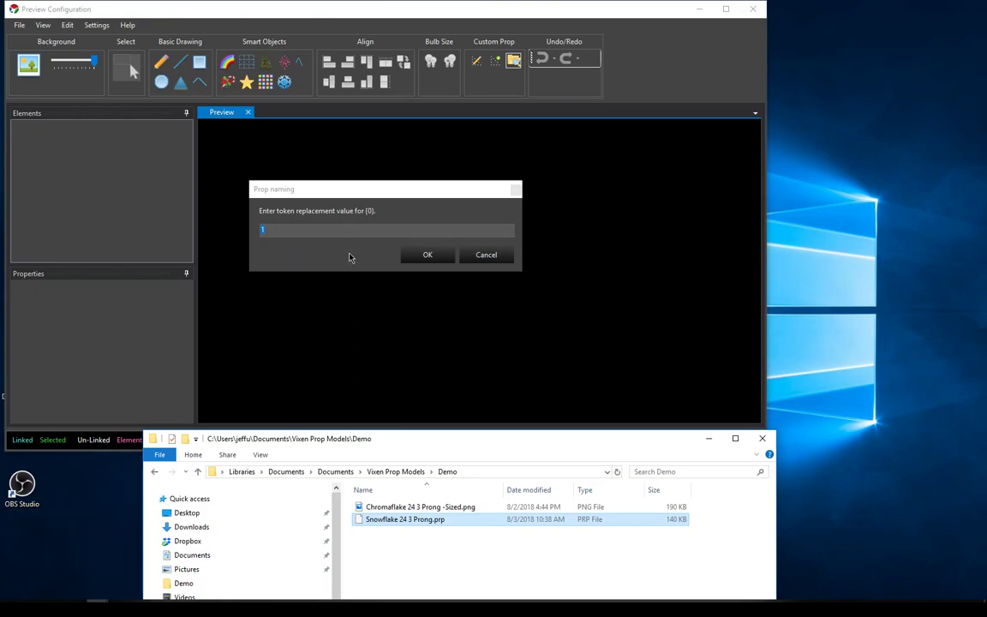
pyautogui.click(272, 231)
pyautogui.moveTo(271, 231); pyautogui.dragTo(259, 230)
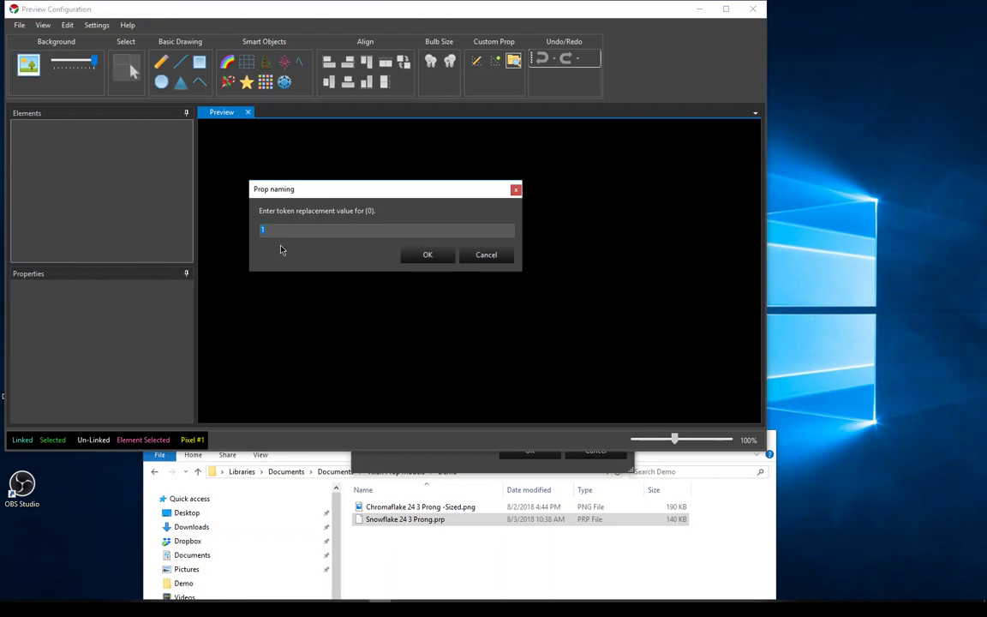
pyautogui.click(280, 229)
pyautogui.click(423, 256)
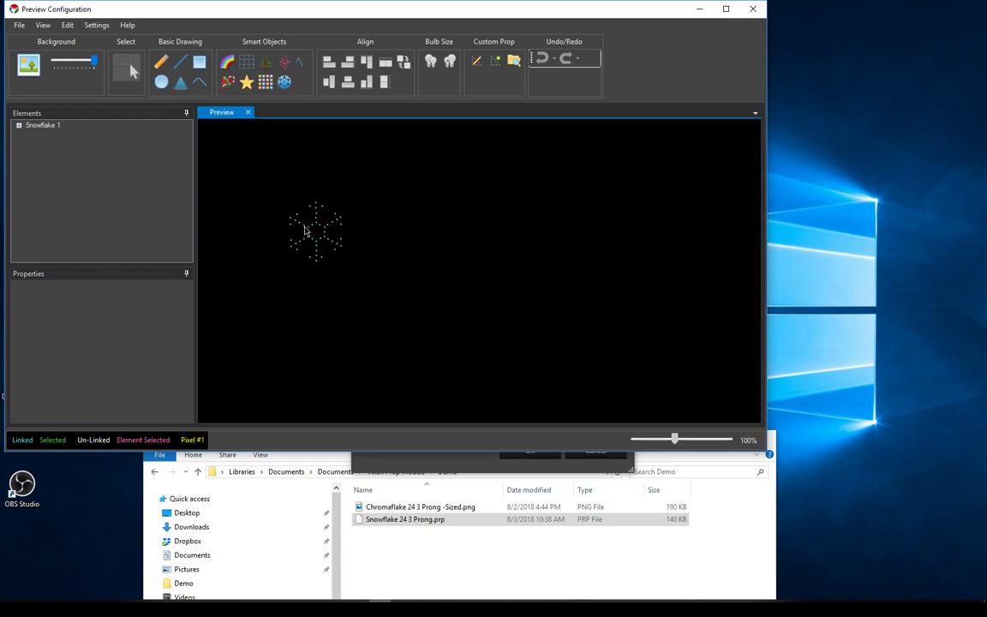
# Expand Snowflake 1 with its Branches and Center groups to examine the imported element structure
pyautogui.click(42, 126)
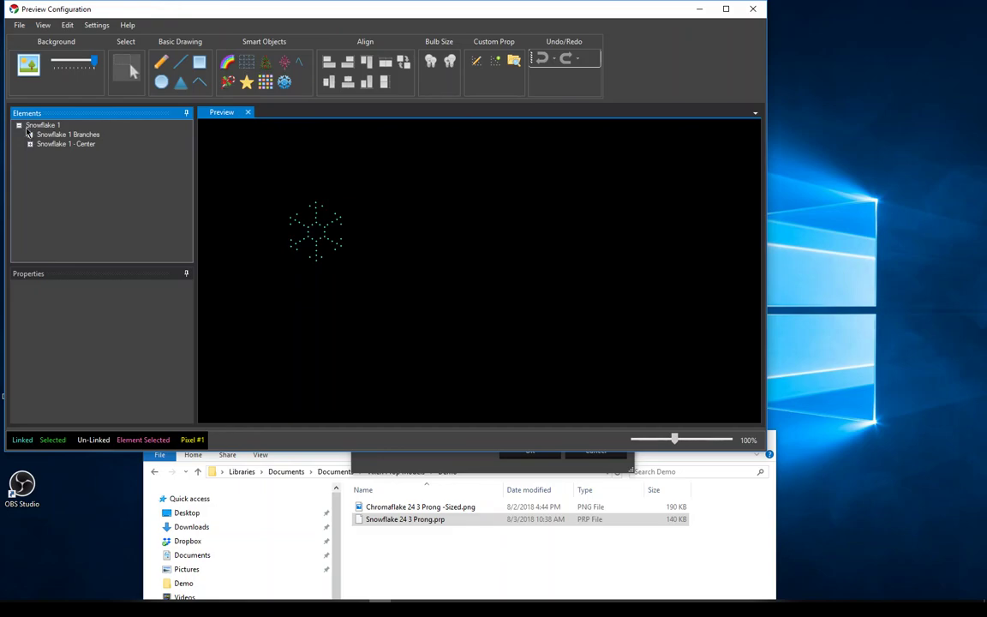
pyautogui.click(30, 135)
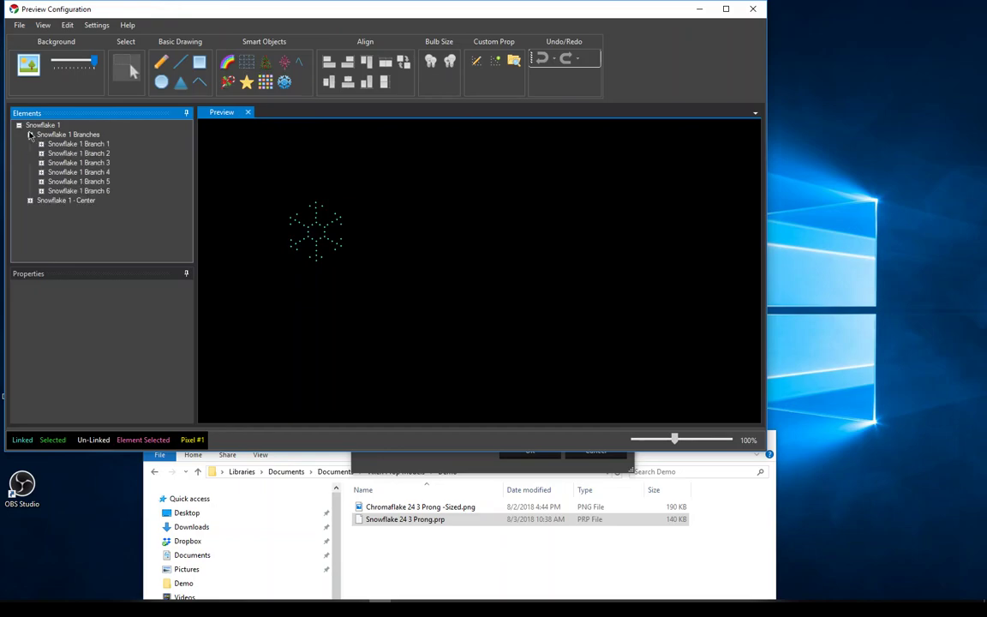
pyautogui.click(29, 199)
pyautogui.scroll(2, 186, 210)
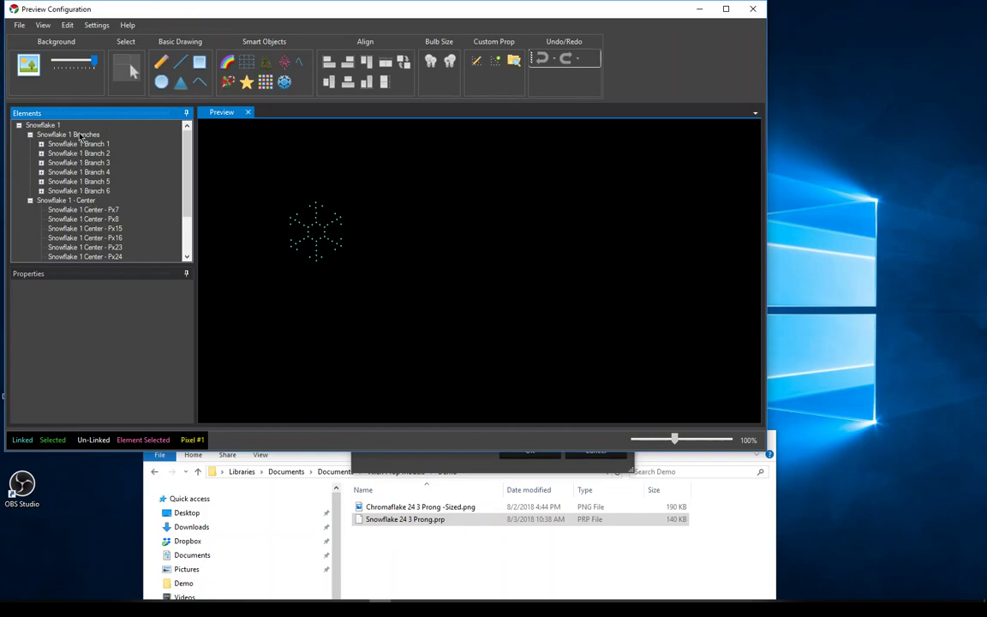
# Highlight Snowflake 1, its branches and its center pixels one after another to check which lights each element covers
pyautogui.click(48, 126)
pyautogui.click(69, 136)
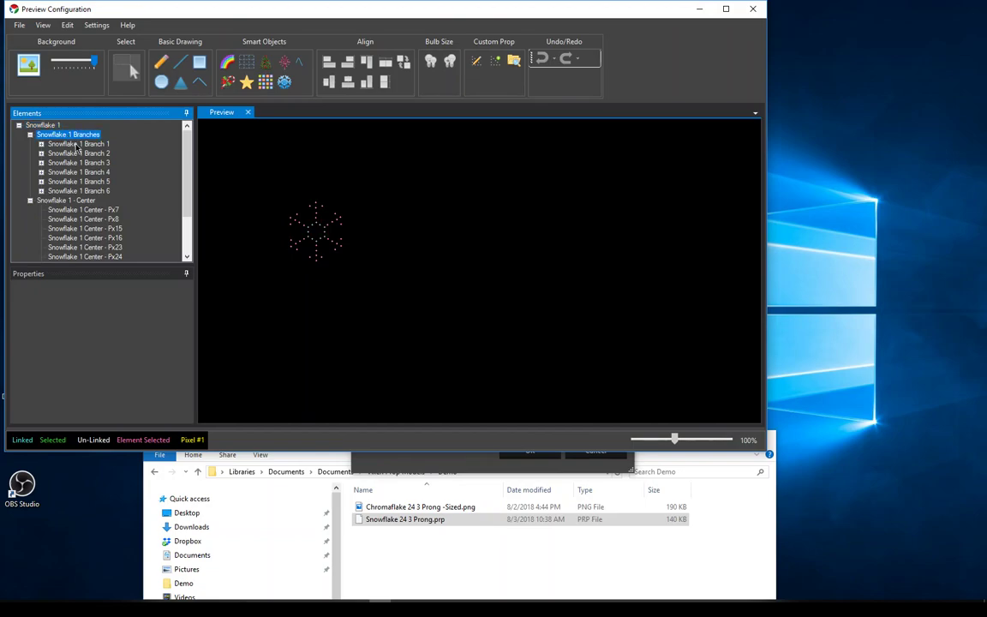
pyautogui.click(77, 145)
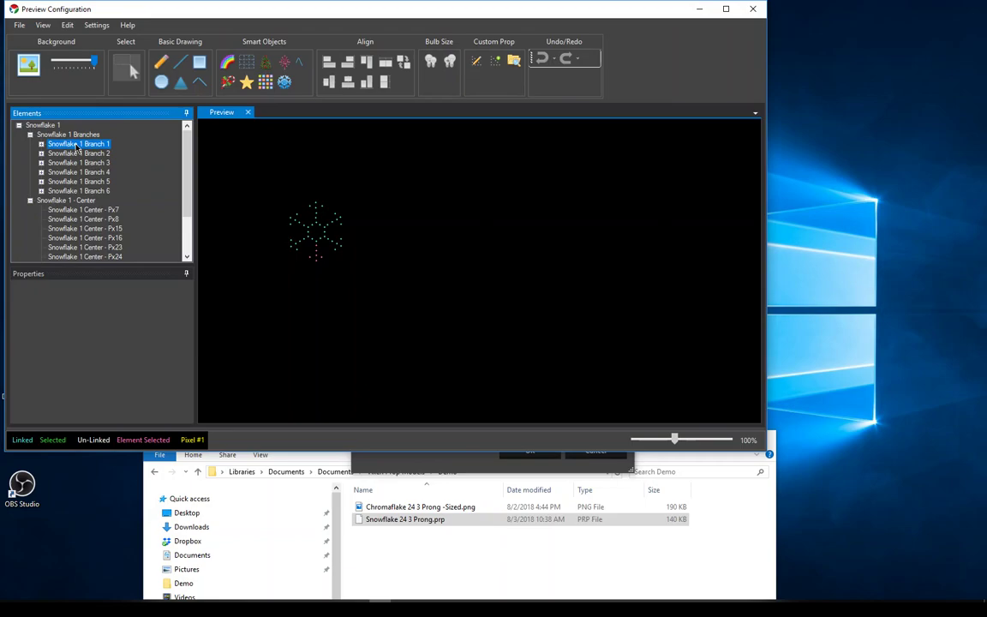
pyautogui.press('Down')
pyautogui.press('Down')
pyautogui.press('Down')
pyautogui.press('Down')
pyautogui.press('Down')
pyautogui.press('Down')
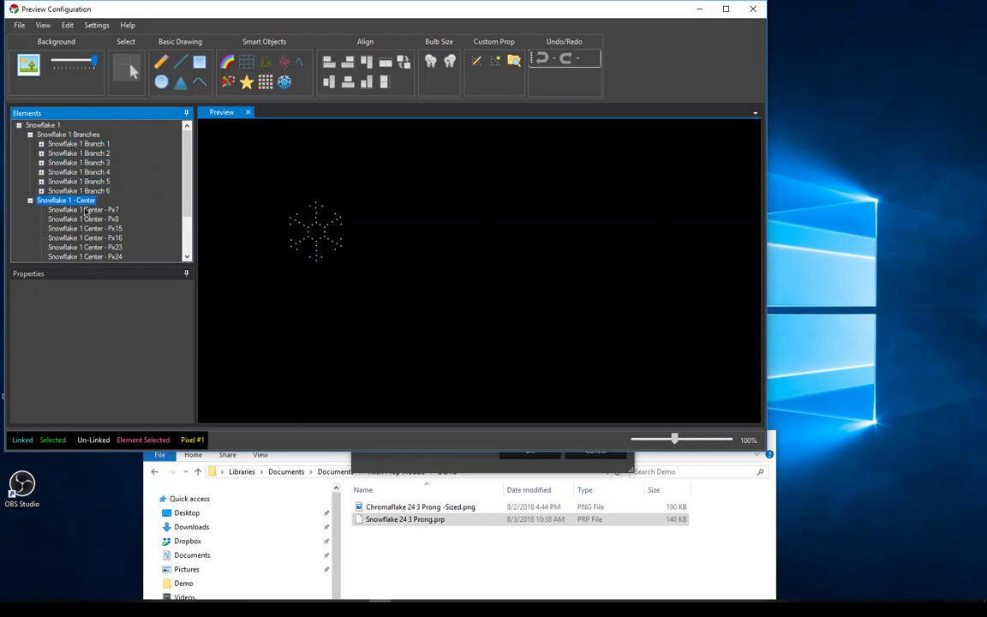
pyautogui.press('Down')
pyautogui.press('Down')
pyautogui.press('Down')
pyautogui.press('Down')
pyautogui.press('Down')
pyautogui.press('Down')
pyautogui.press('Down')
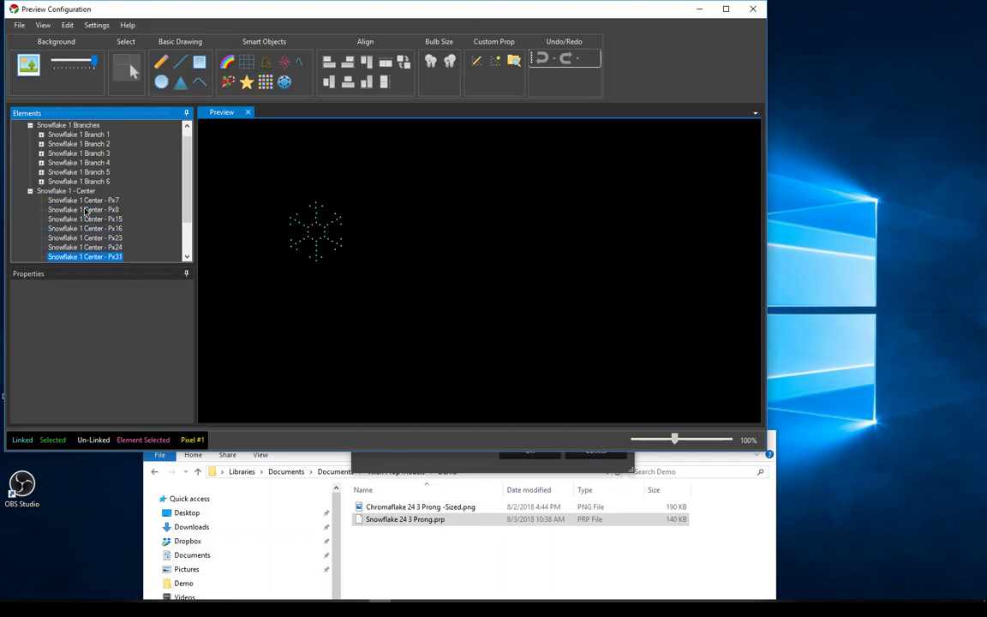
pyautogui.scroll(1, 85, 211)
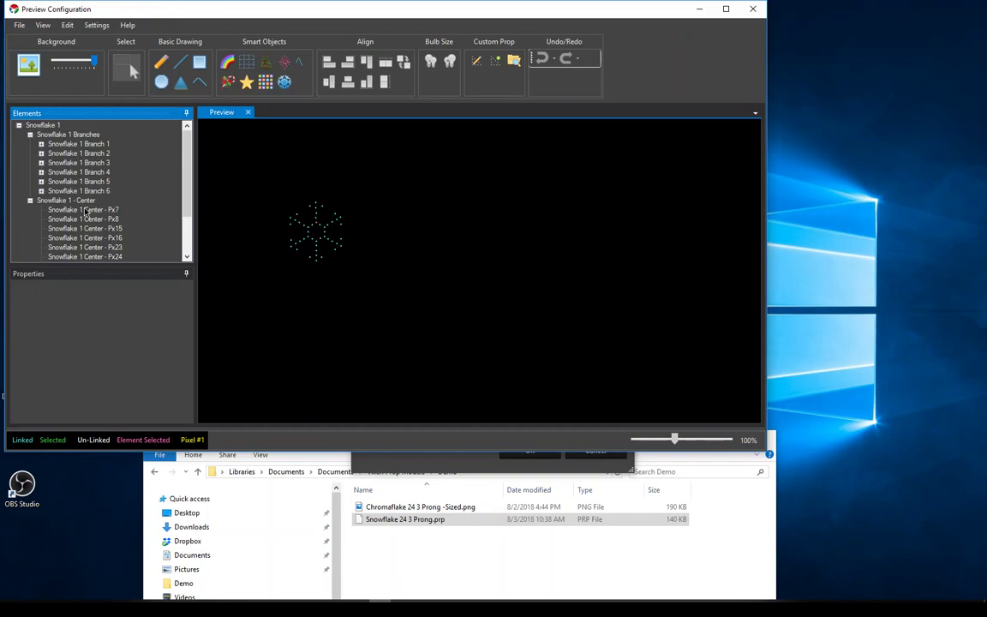
pyautogui.click(51, 126)
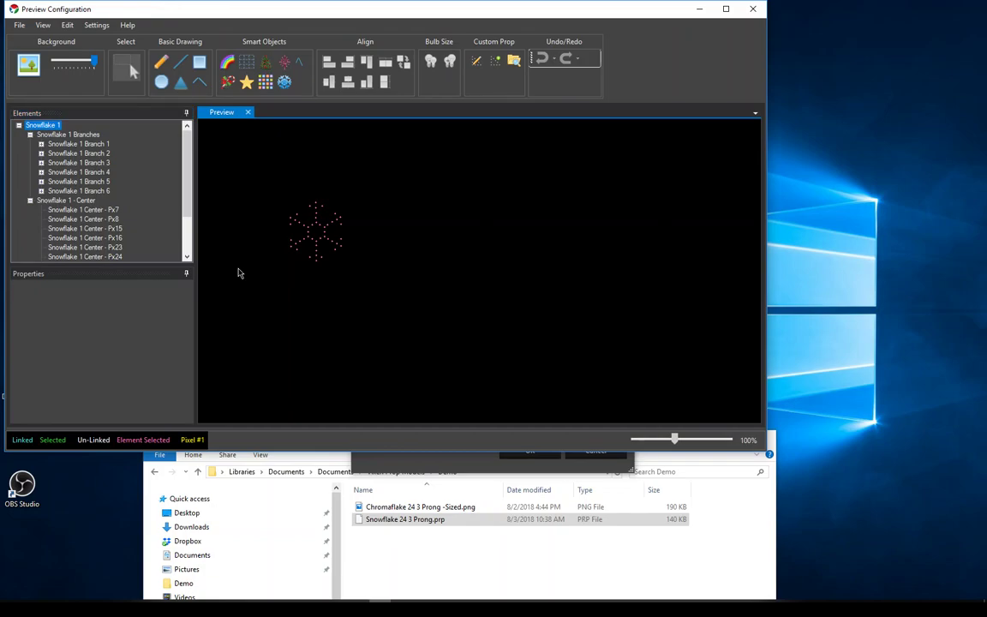
# Move the first snowflake to about X 117, Y 98, rotate it to 360 degrees, and reduce its height slightly
pyautogui.moveTo(256, 176); pyautogui.dragTo(369, 285)
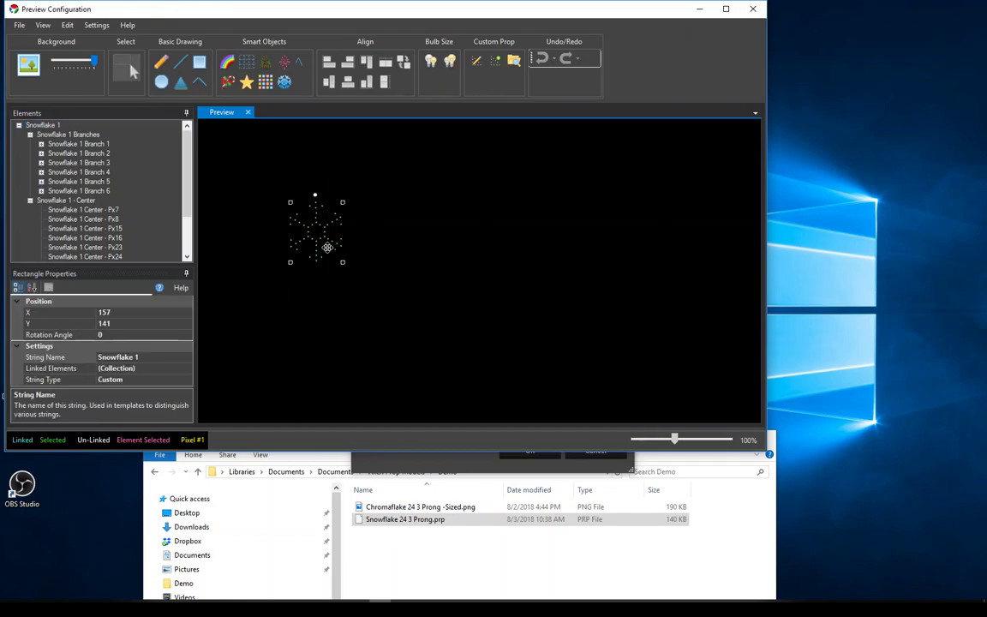
pyautogui.moveTo(308, 224)
pyautogui.mouseDown()
pyautogui.moveTo(370, 221)
pyautogui.moveTo(292, 216)
pyautogui.moveTo(316, 235)
pyautogui.mouseUp()
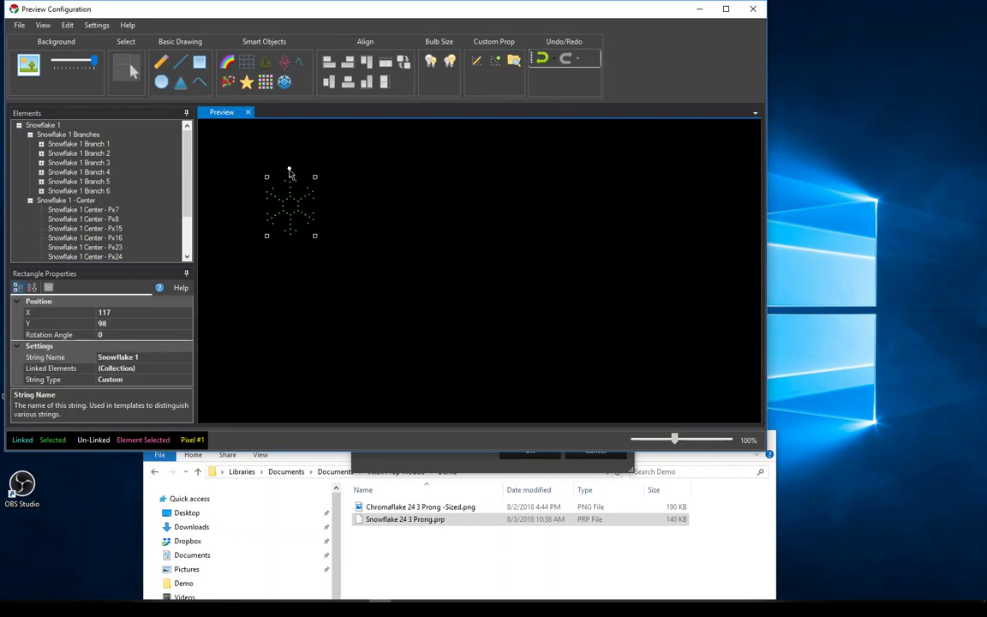
pyautogui.moveTo(290, 174)
pyautogui.mouseDown()
pyautogui.moveTo(266, 151)
pyautogui.moveTo(291, 168)
pyautogui.mouseUp()
pyautogui.moveTo(314, 235); pyautogui.dragTo(314, 229)
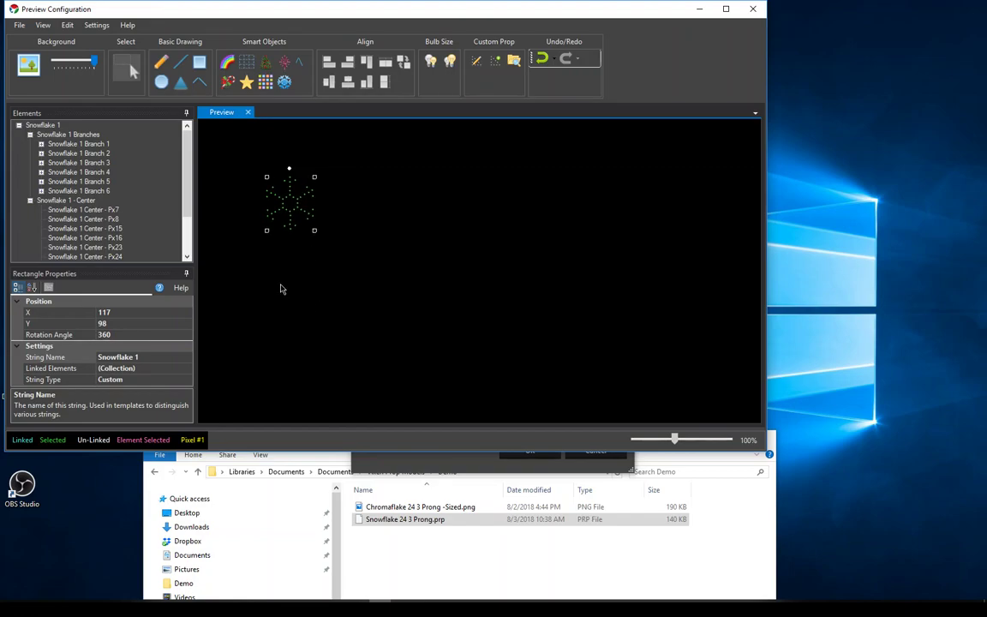
# Collapse Snowflake 1 and add a second Snowflake 24 3 Prong.prp beside it, using 2 as the token value
pyautogui.click(19, 125)
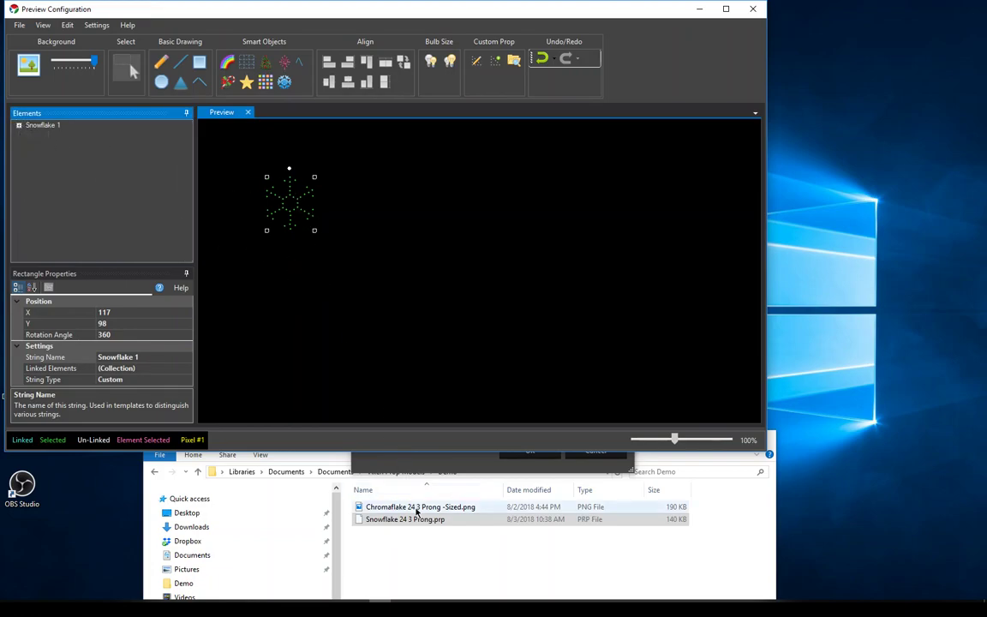
pyautogui.moveTo(411, 525); pyautogui.dragTo(363, 185)
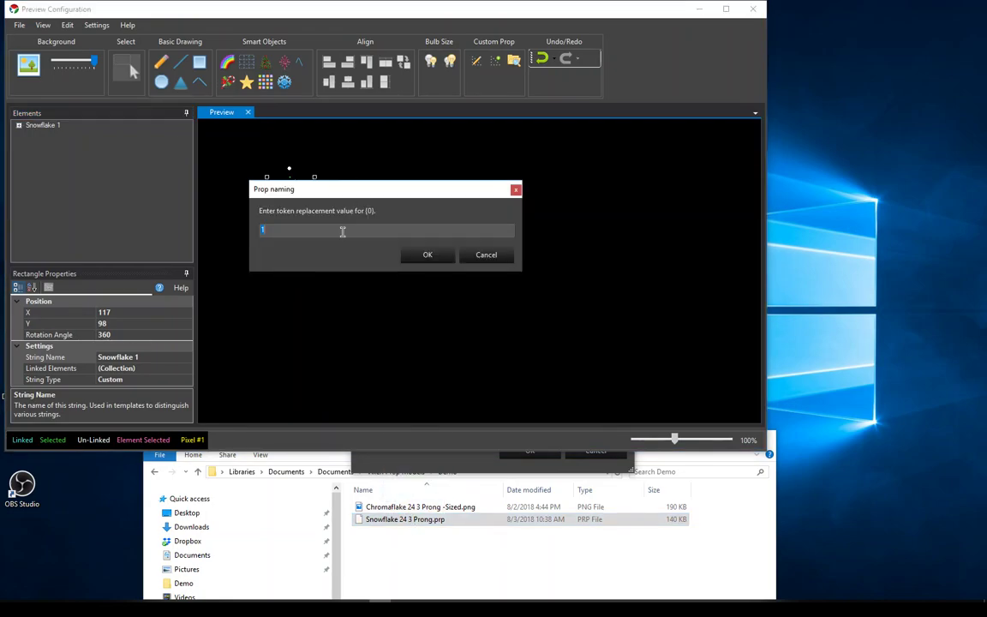
pyautogui.write('2')
pyautogui.click(428, 256)
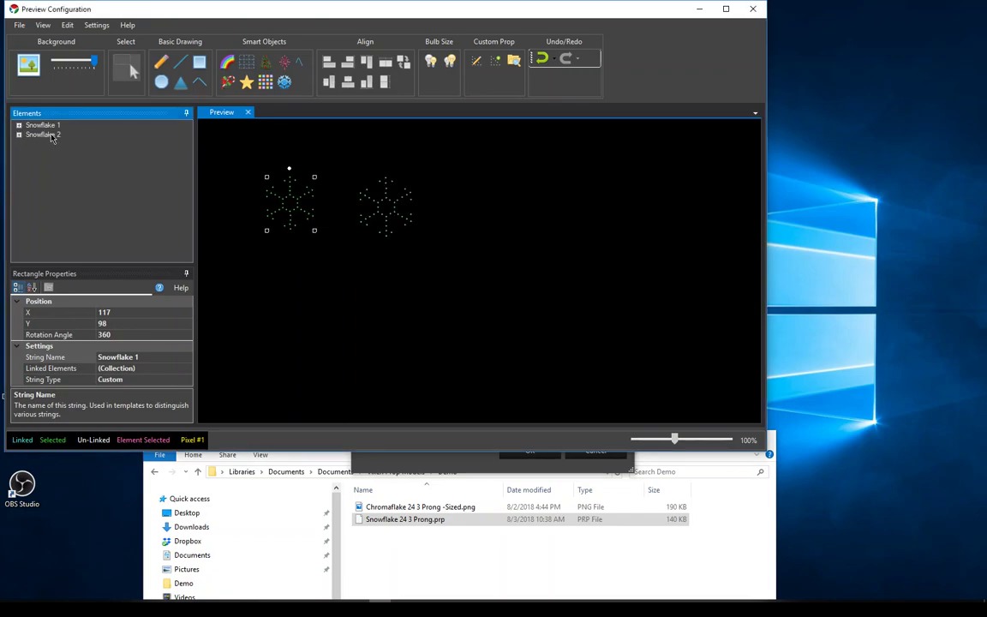
# Highlight Snowflake 2 and add a third Snowflake 24 3 Prong.prp to its right with 3 as the token value
pyautogui.click(51, 136)
pyautogui.moveTo(433, 524); pyautogui.dragTo(474, 210)
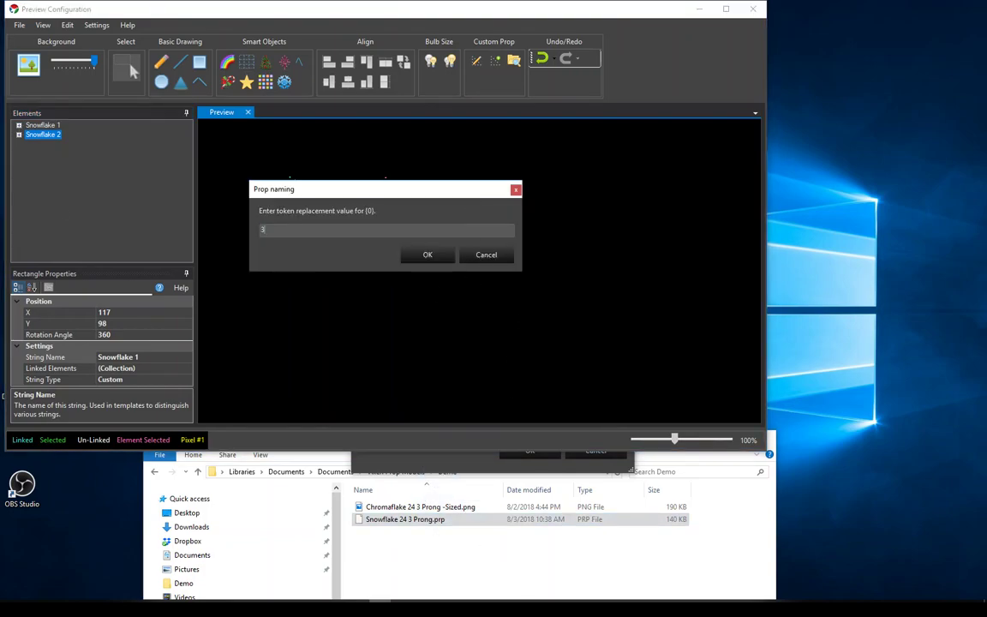
pyautogui.click(438, 255)
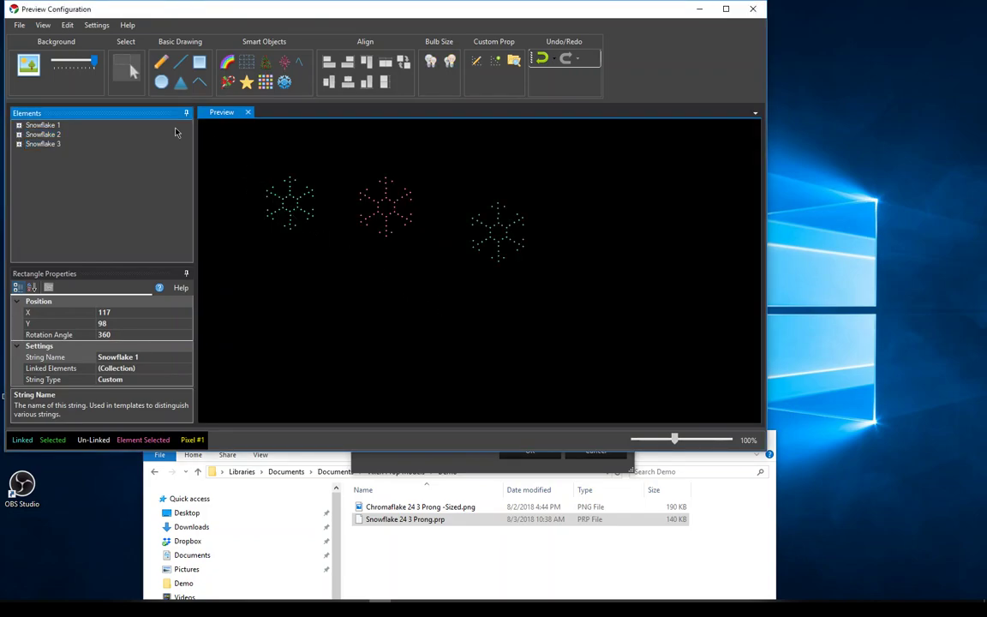
# Select all three snowflakes, align their tops, and match their size to the first one
pyautogui.click(125, 69)
pyautogui.moveTo(208, 142); pyautogui.dragTo(641, 301)
pyautogui.click(365, 62)
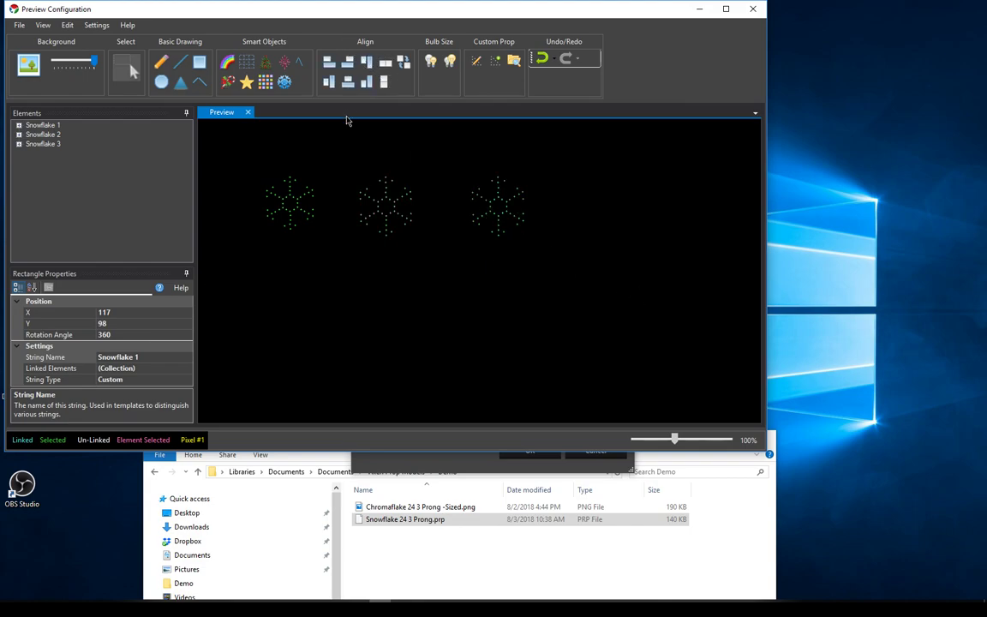
pyautogui.click(404, 62)
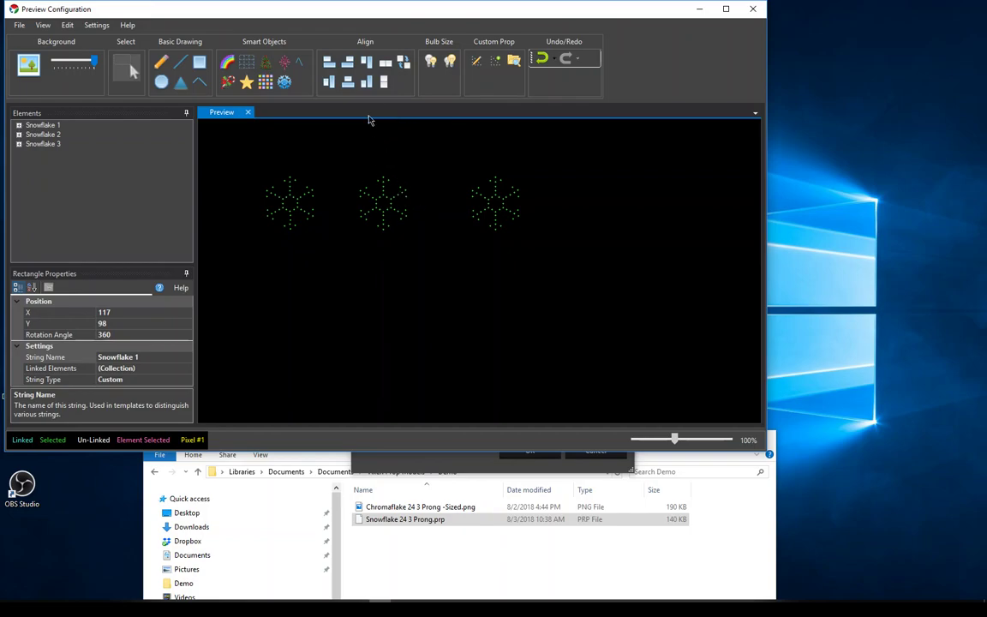
# Distribute the three snowflakes horizontally, then close the preview configuration and accept the preview setup
pyautogui.click(386, 65)
pyautogui.moveTo(280, 199); pyautogui.dragTo(318, 199)
pyautogui.click(752, 8)
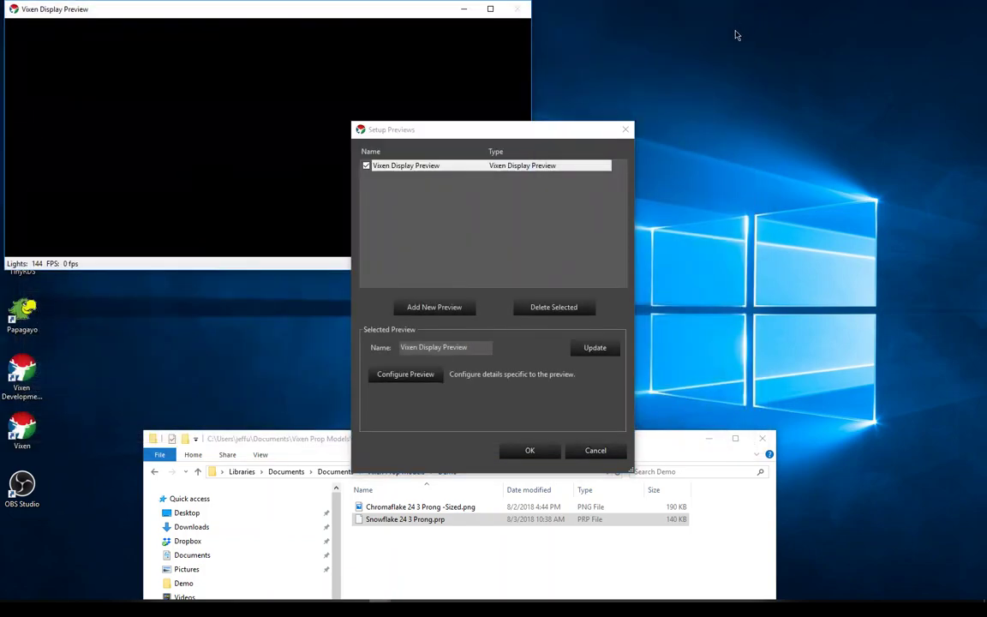
pyautogui.click(533, 450)
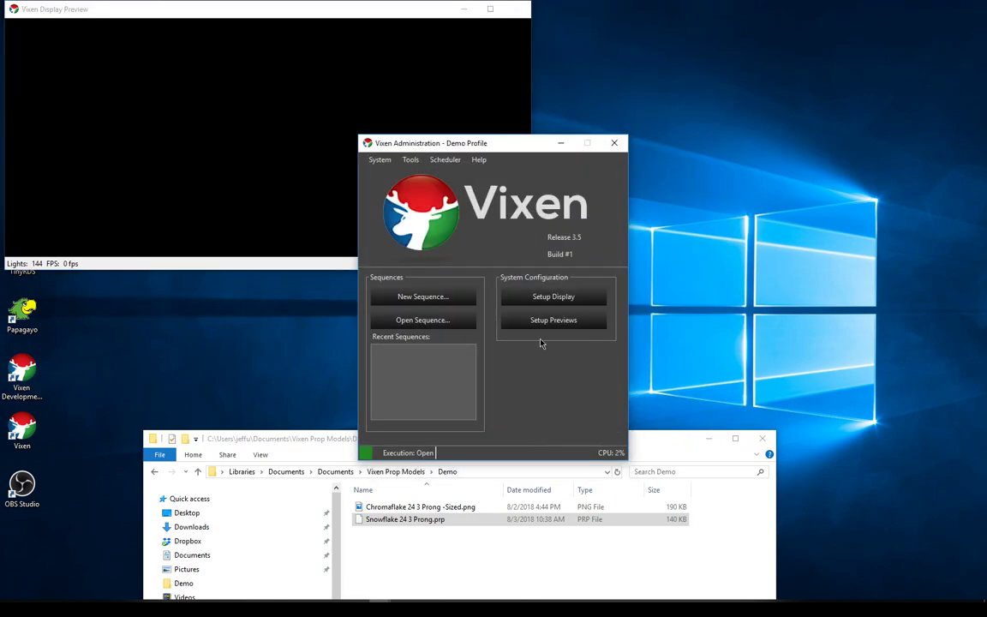
# Open the display setup and examine Snowflake 1's Branch 1 pixels, including the properties assigned to Px1
pyautogui.click(565, 297)
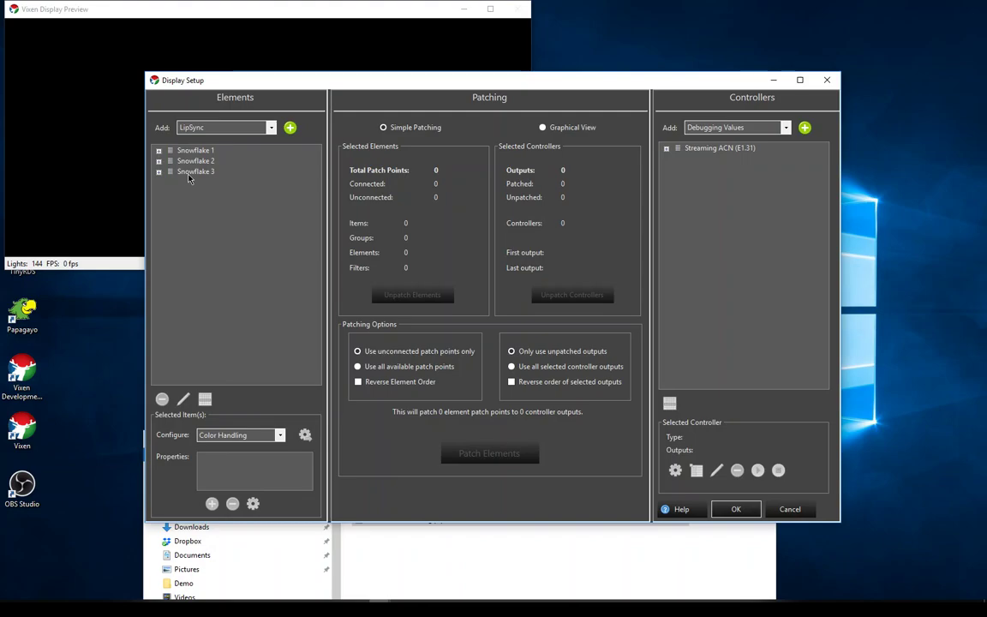
pyautogui.click(194, 152)
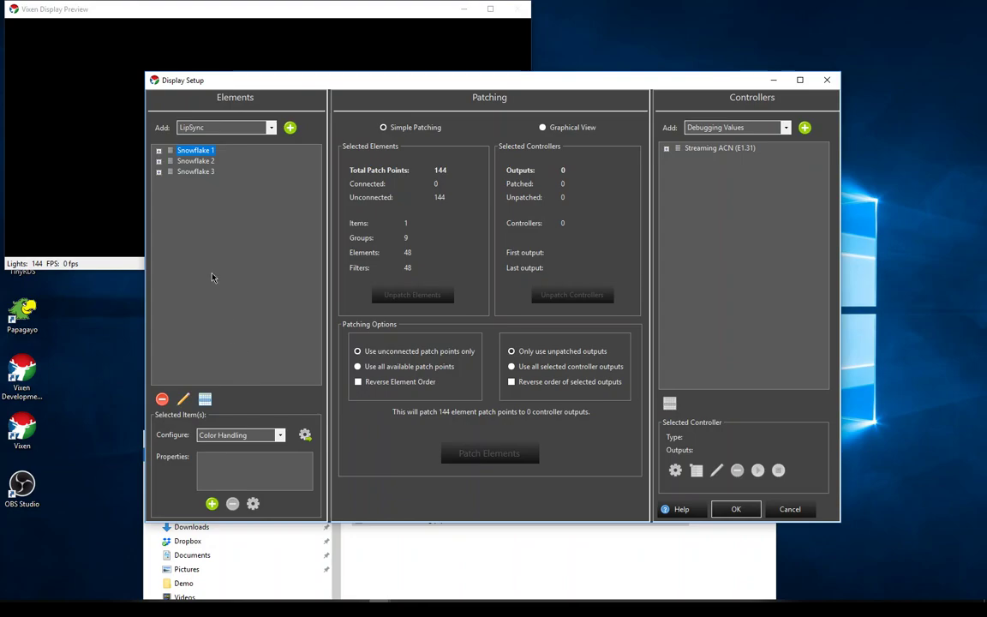
pyautogui.click(158, 150)
pyautogui.click(169, 161)
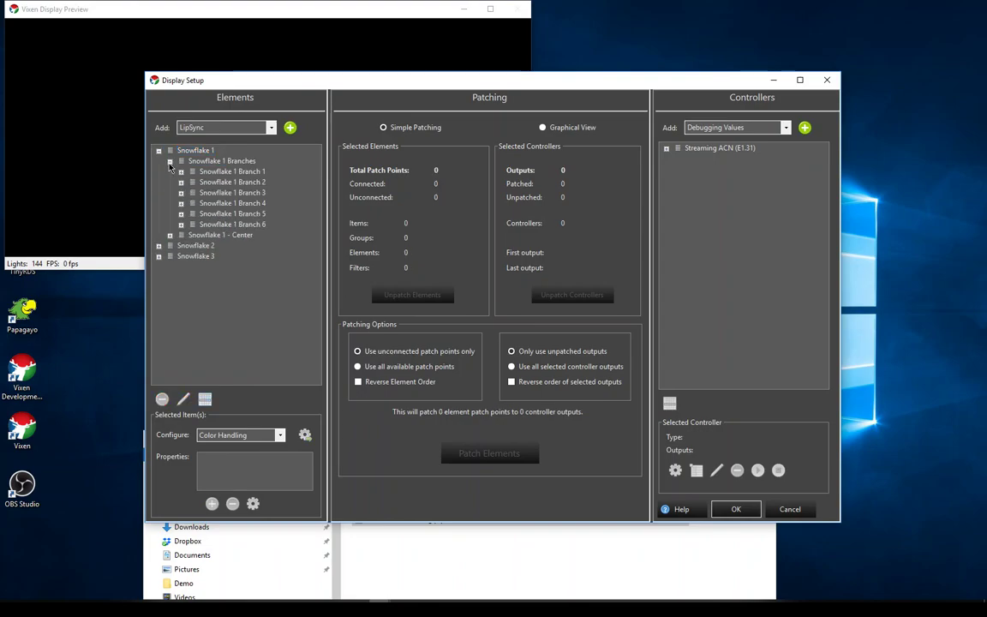
pyautogui.click(181, 171)
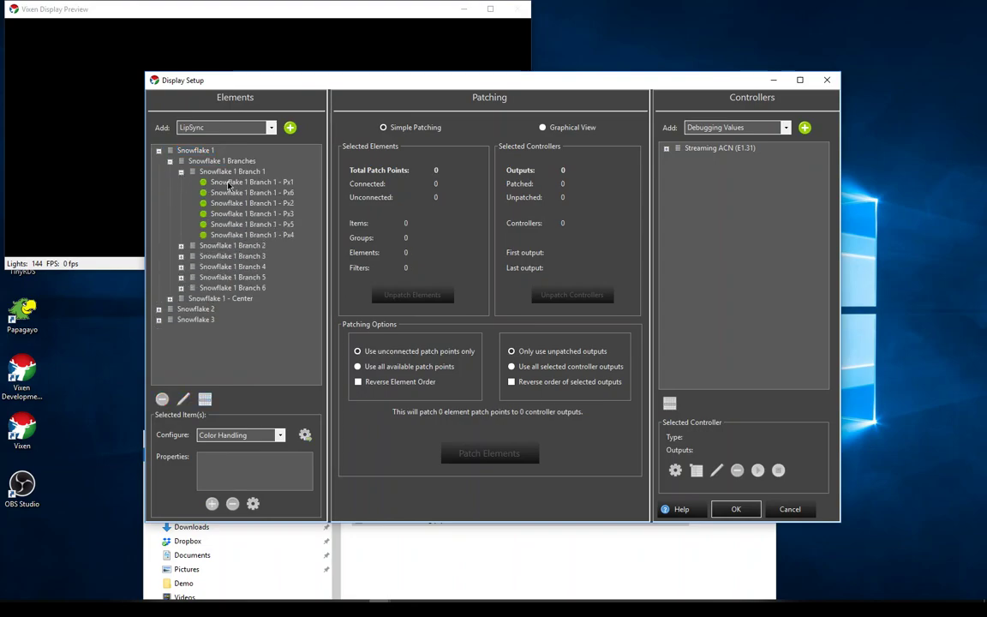
pyautogui.click(229, 182)
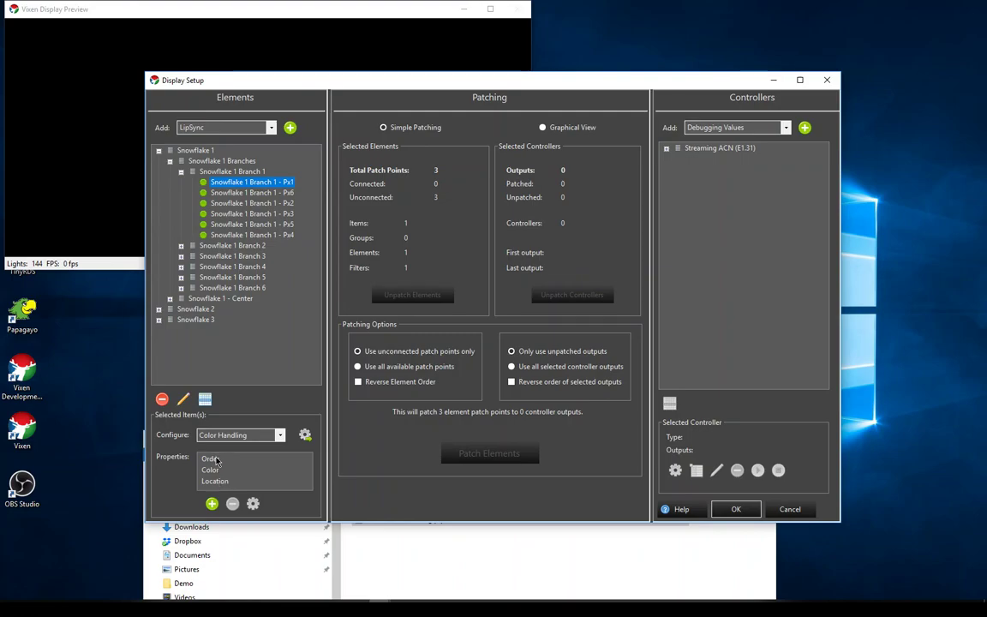
pyautogui.click(158, 151)
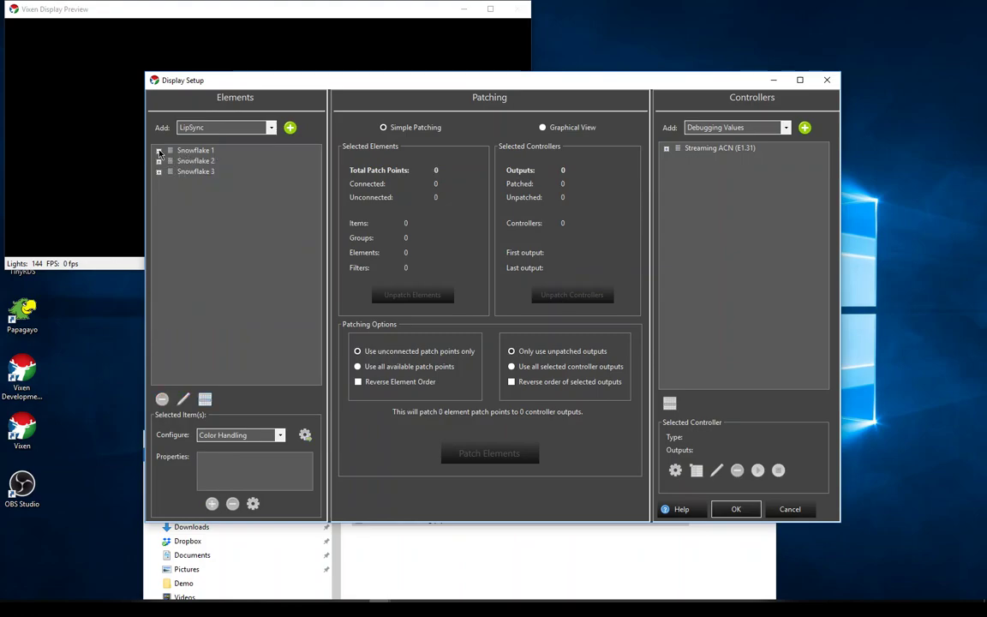
# Review the Patching Order configuration of Snowflake 1 to check the sequence of its branch and center pixels
pyautogui.click(193, 152)
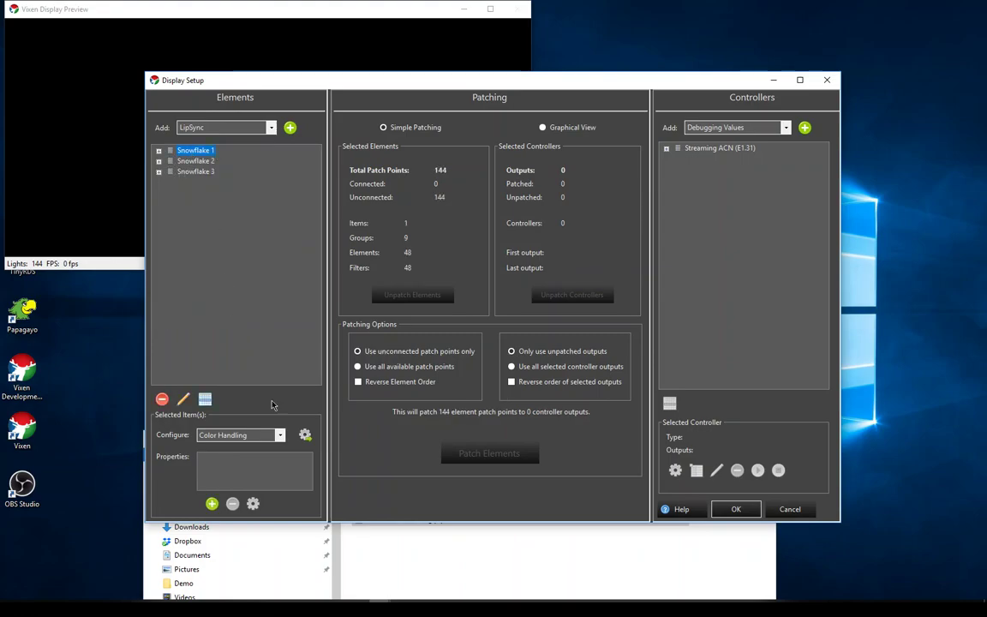
pyautogui.click(273, 435)
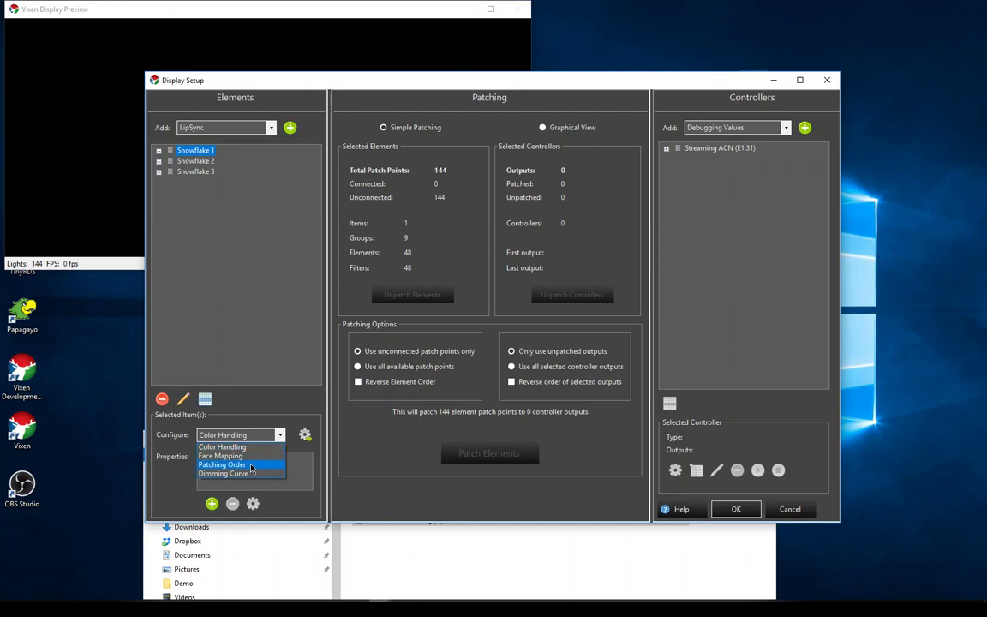
pyautogui.click(251, 467)
pyautogui.click(305, 434)
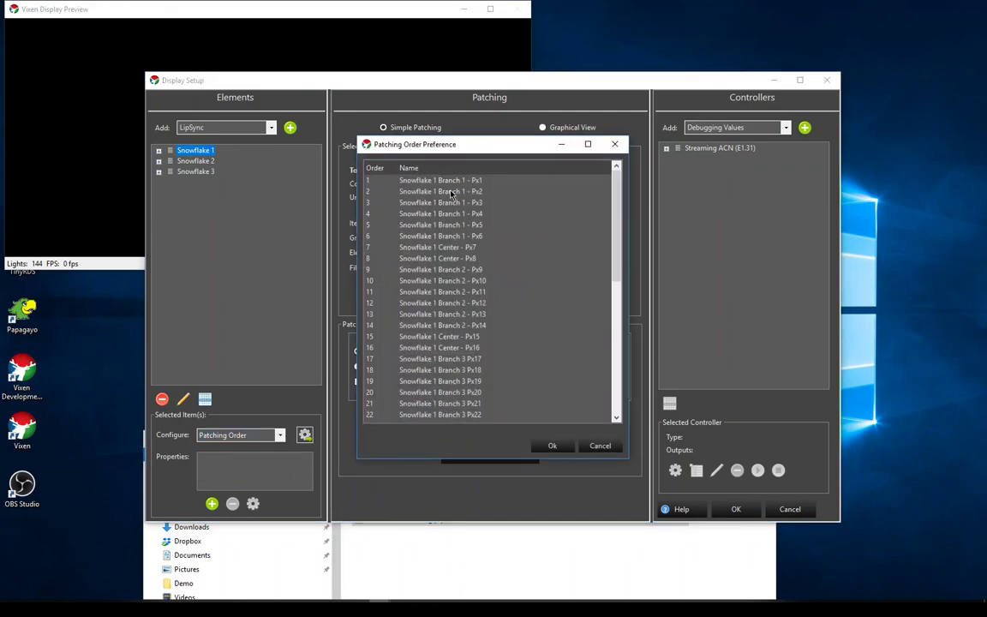
pyautogui.scroll(-5, 444, 379)
pyautogui.scroll(5, 443, 380)
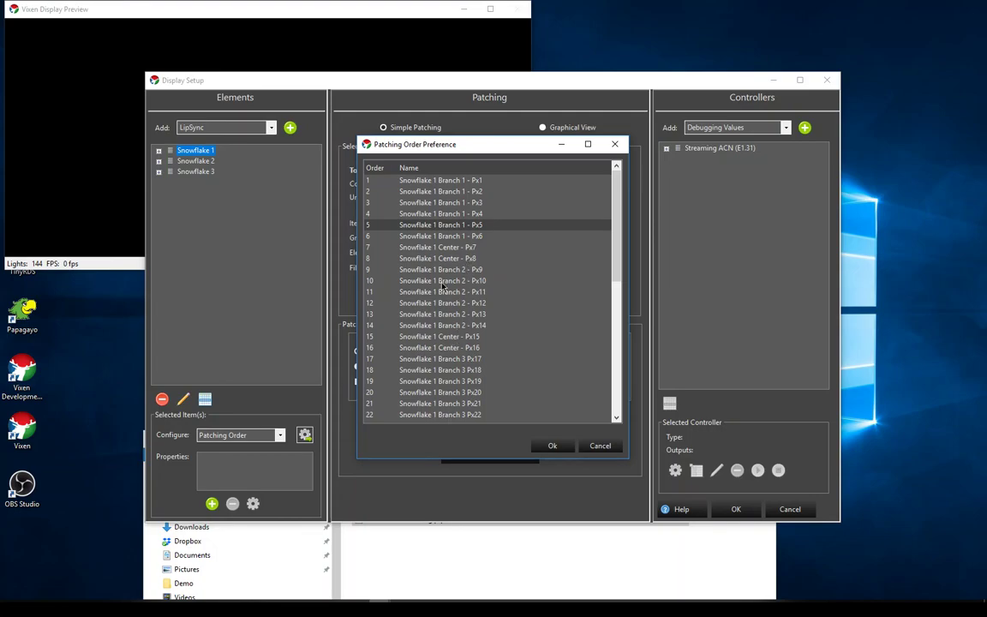
pyautogui.click(551, 446)
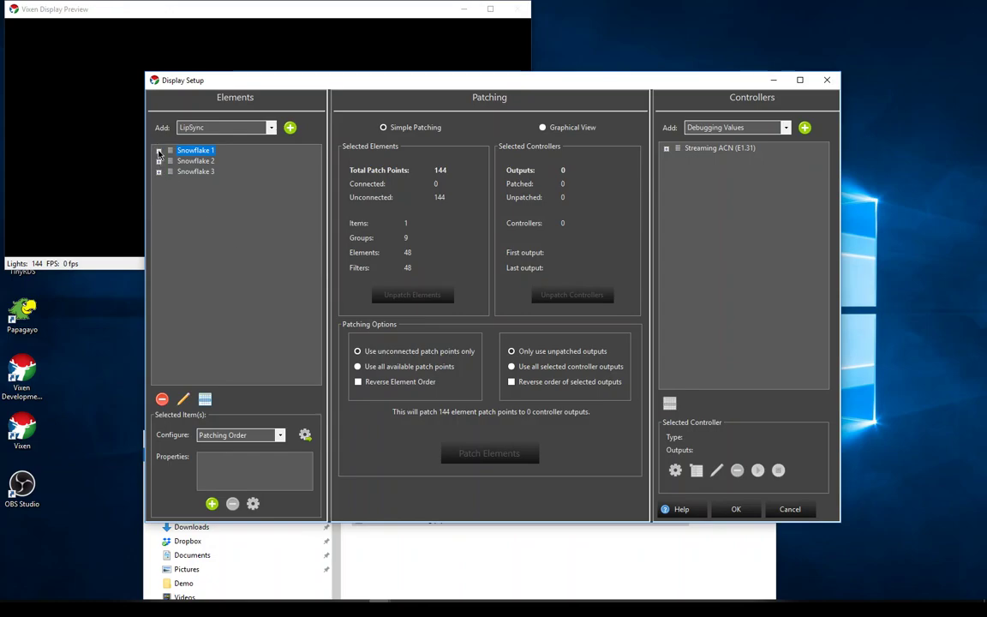
pyautogui.click(305, 435)
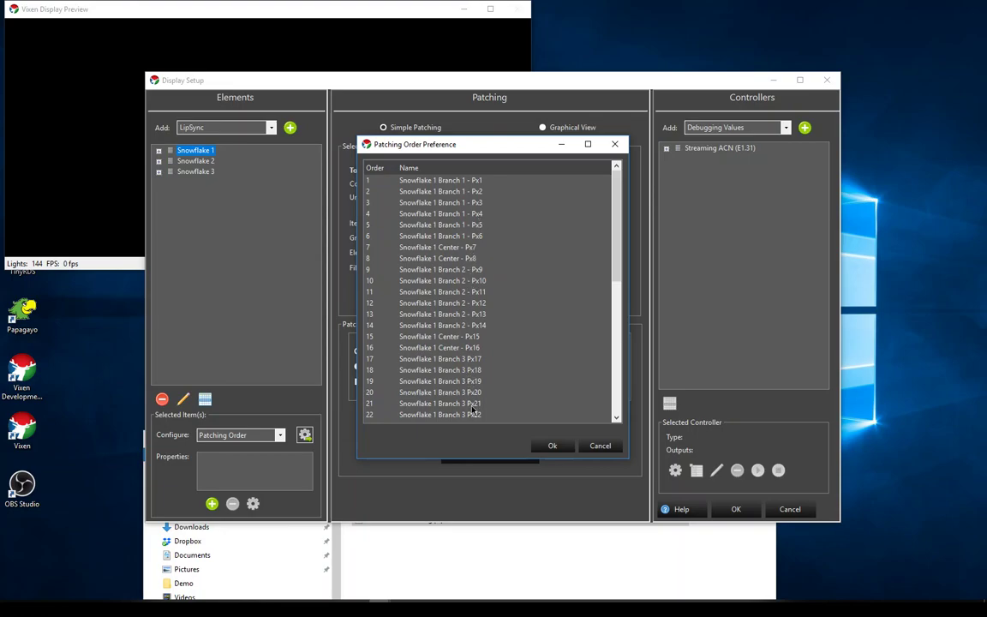
pyautogui.click(548, 446)
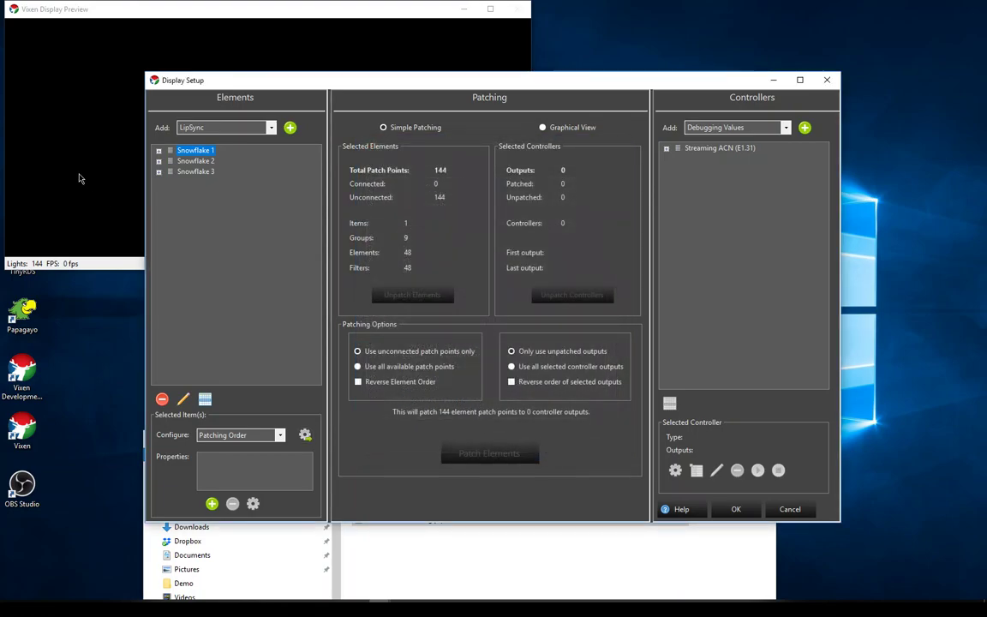
# Compare Snowflake 1's patch points with the Streaming ACN (E1.31) outputs, and inspect Branch 1 Px1 in the graphical patching view
pyautogui.click(158, 151)
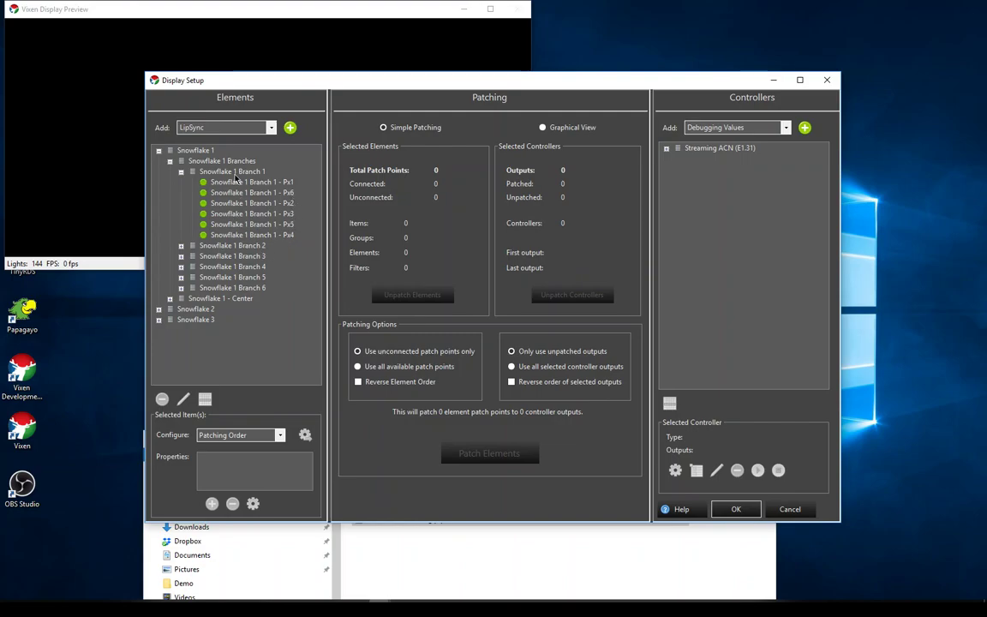
pyautogui.click(185, 152)
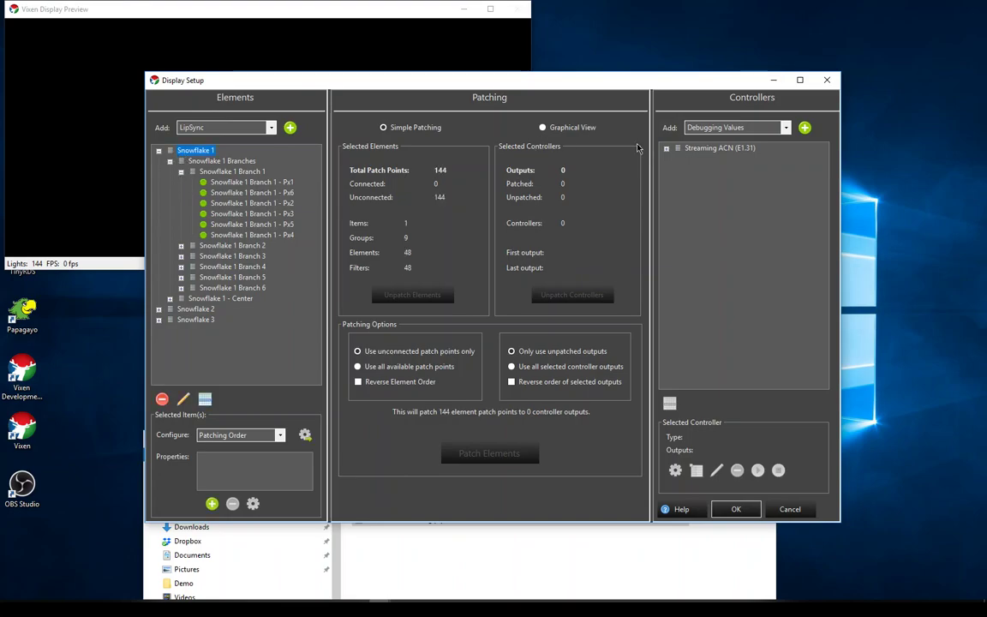
pyautogui.click(699, 149)
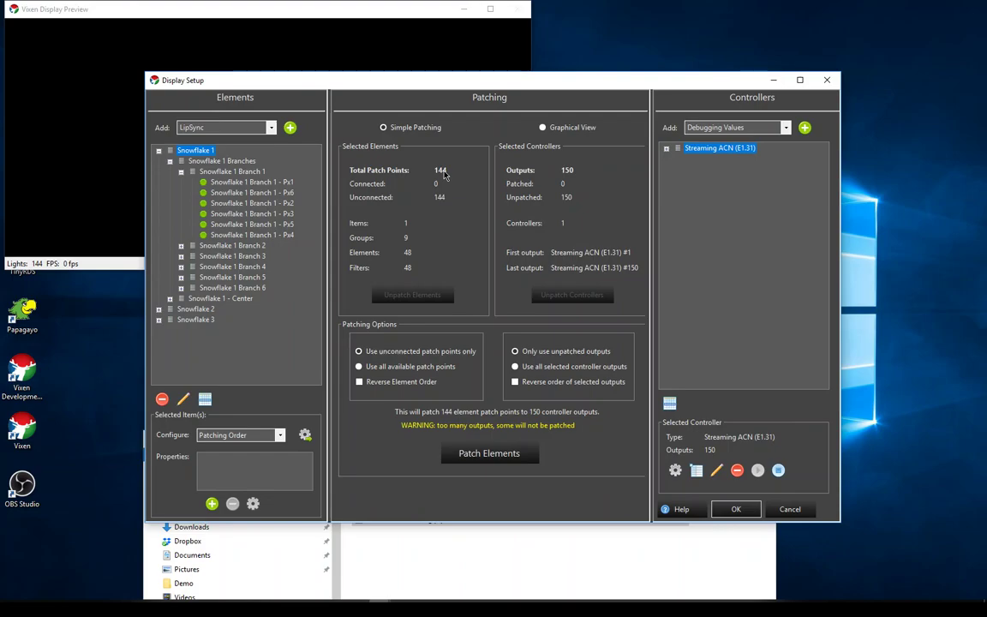
pyautogui.click(233, 182)
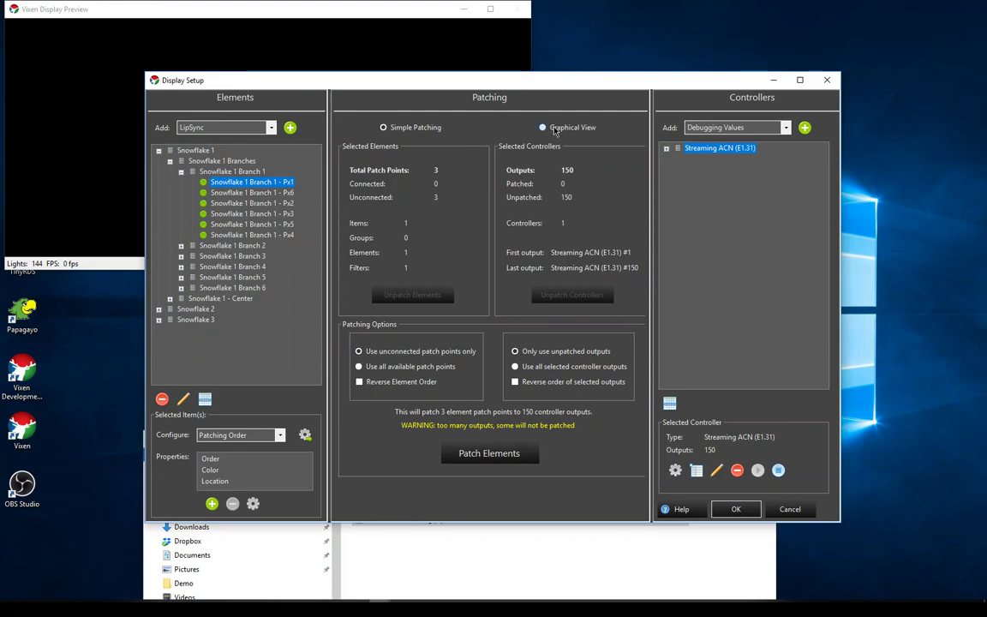
pyautogui.click(554, 127)
pyautogui.click(677, 176)
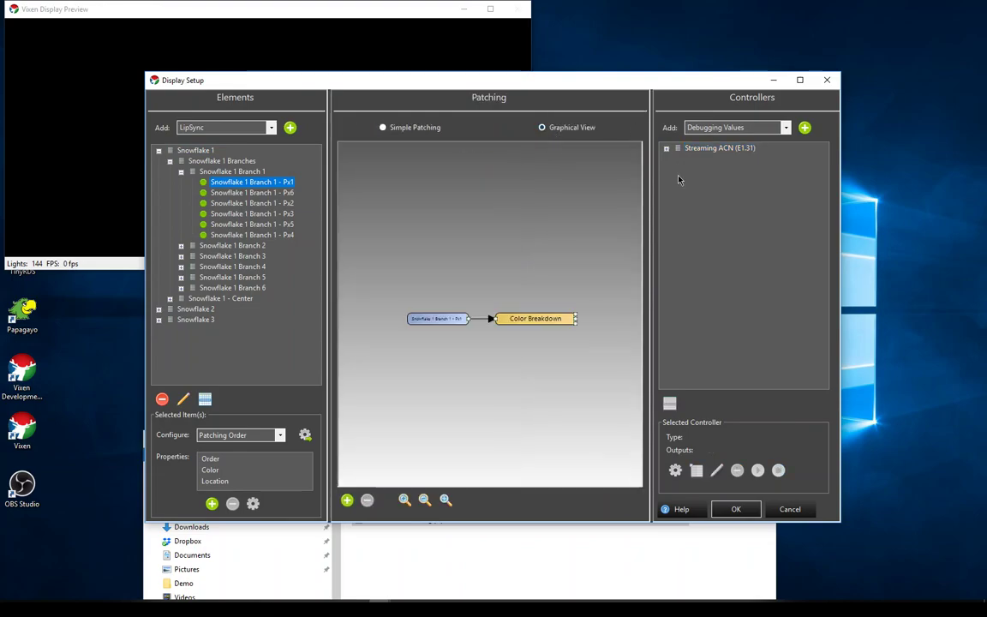
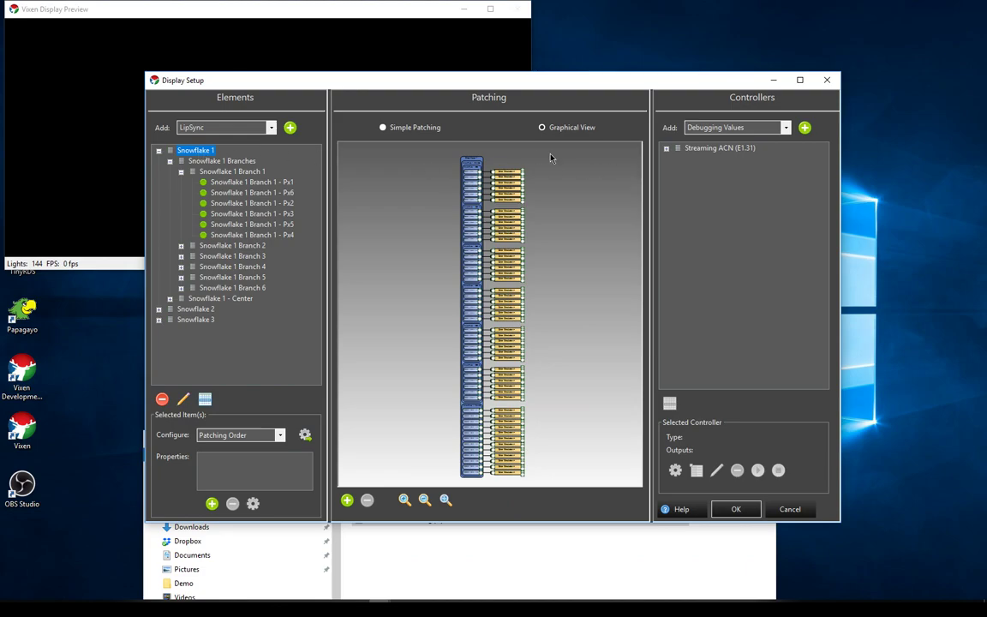
# Patch all of Snowflake 1's elements to the Streaming ACN (E1.31) controller using simple patching
pyautogui.click(387, 126)
pyautogui.click(715, 149)
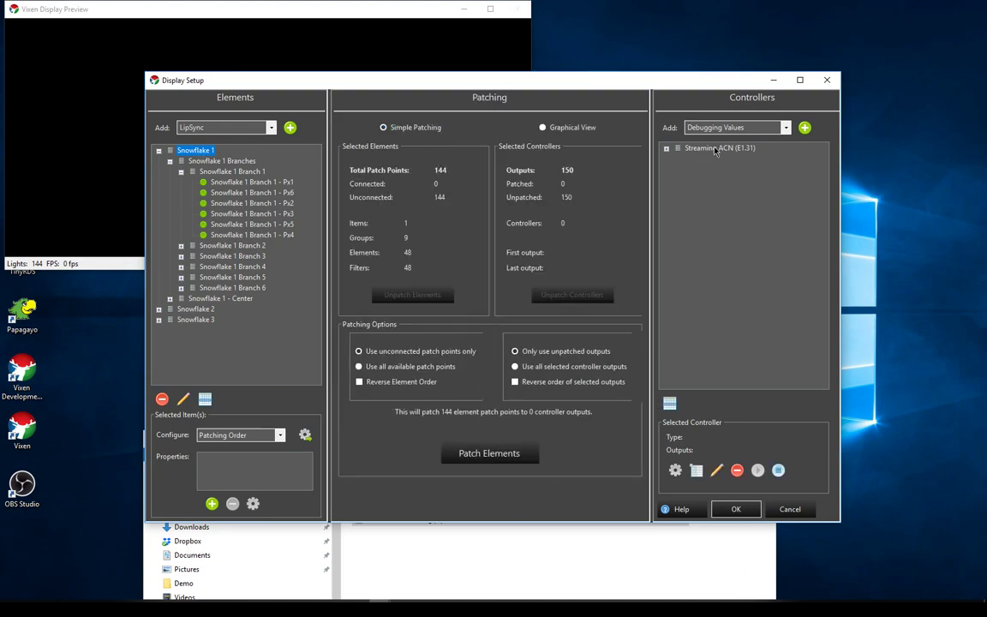
pyautogui.click(483, 463)
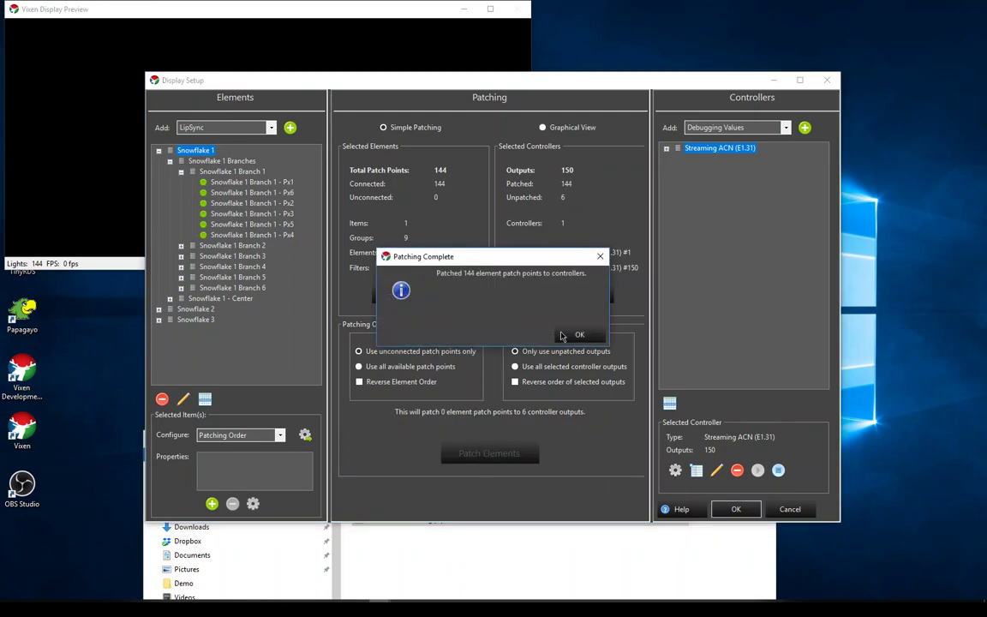
pyautogui.press('Return')
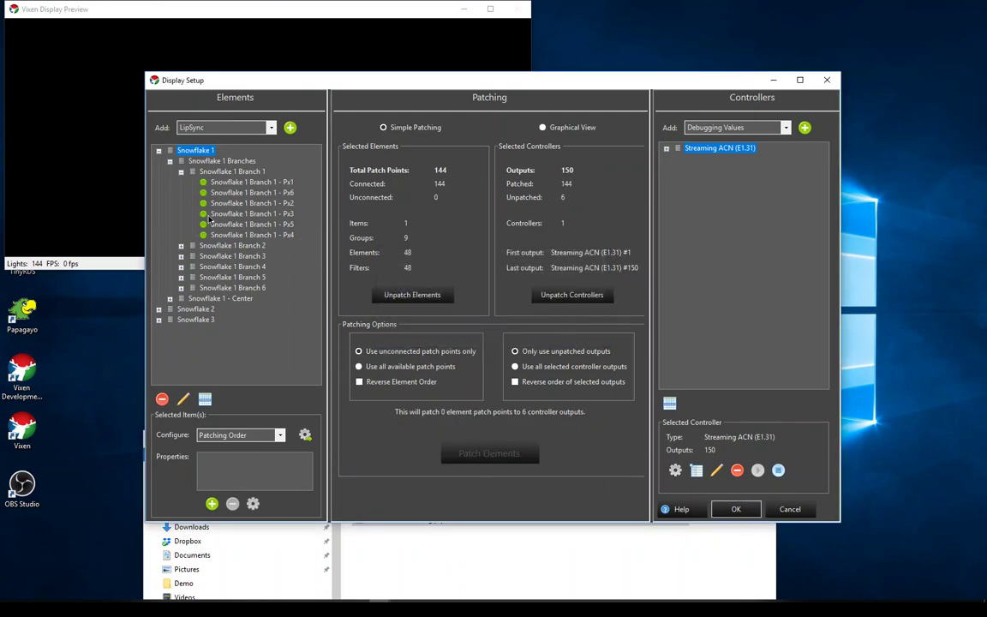
# Find the elements that are patched to the Streaming ACN (E1.31) controller
pyautogui.click(238, 174)
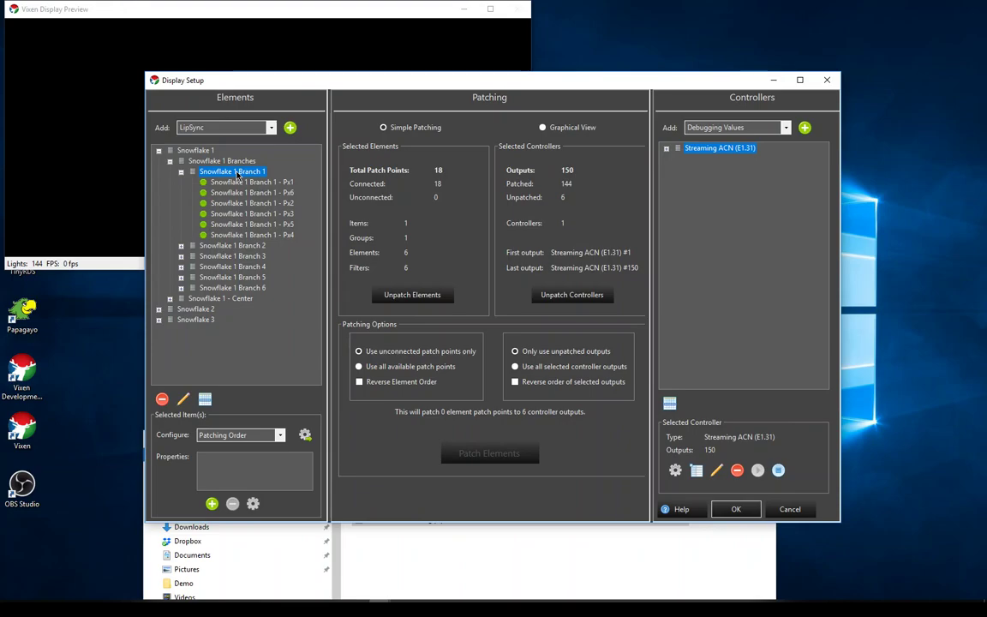
pyautogui.click(670, 403)
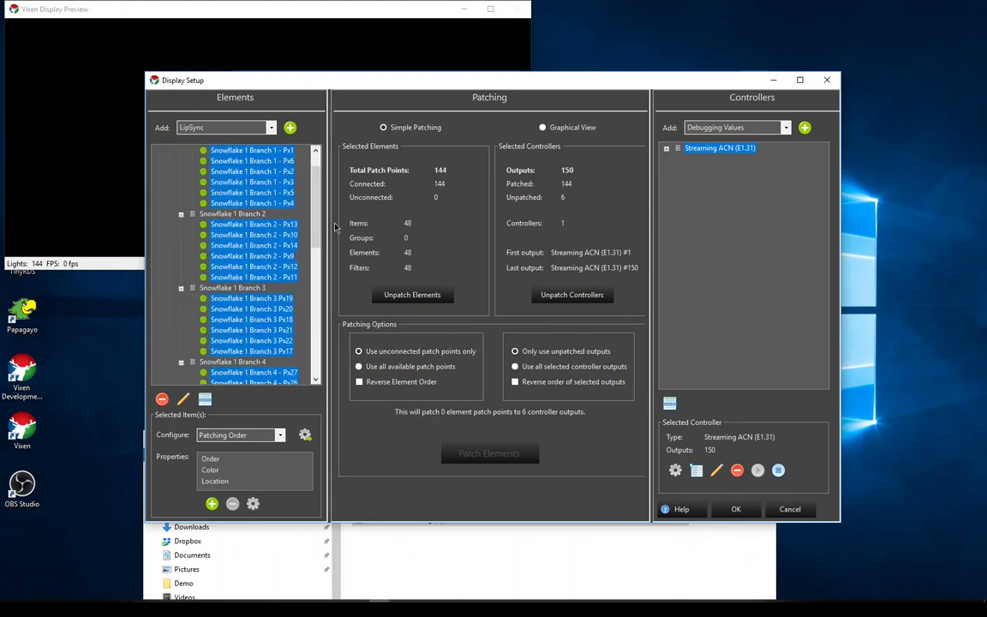
pyautogui.click(292, 230)
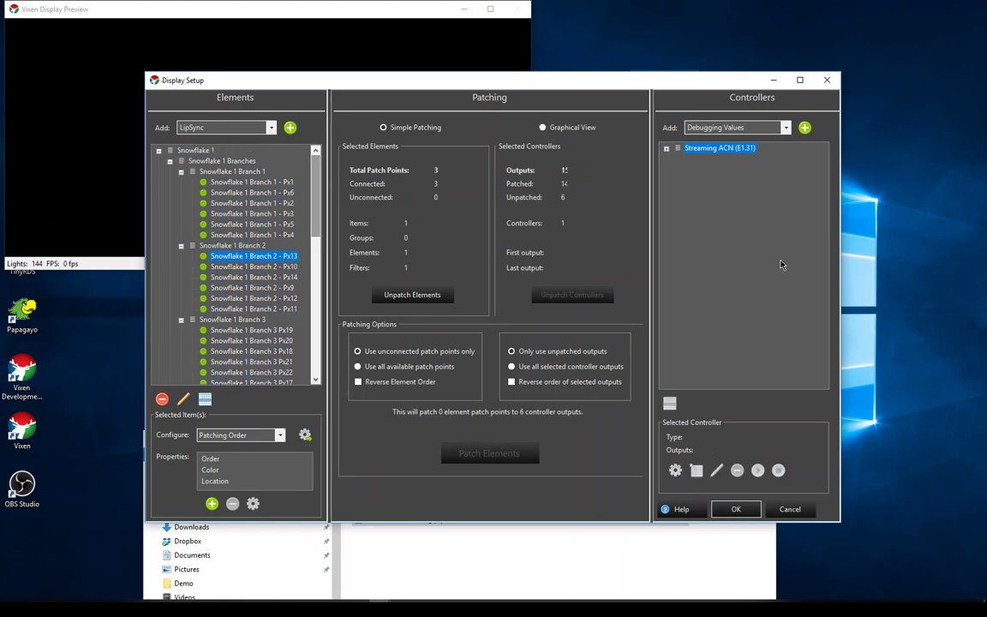
# Find the controller outputs patched to Snowflake 1 Branch 1 and inspect their connections graphically in an enlarged Display Setup window
pyautogui.click(233, 171)
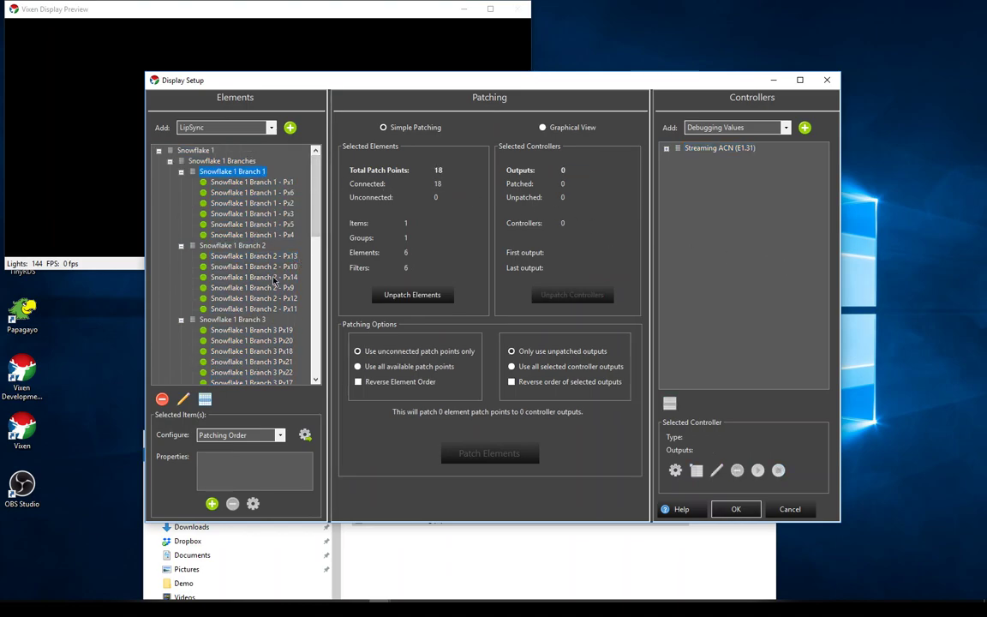
pyautogui.click(206, 399)
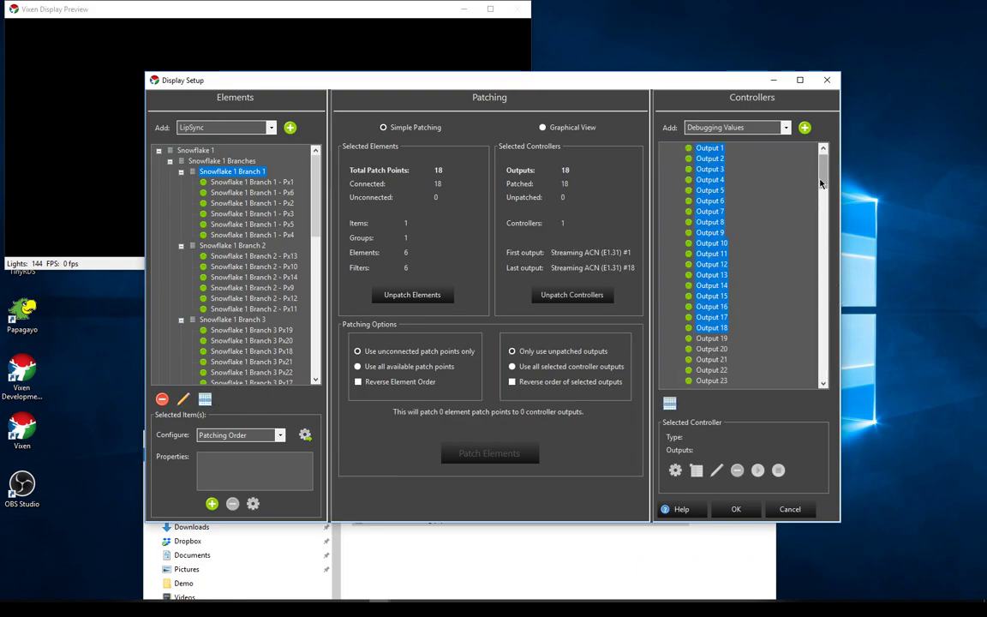
pyautogui.scroll(1, 822, 171)
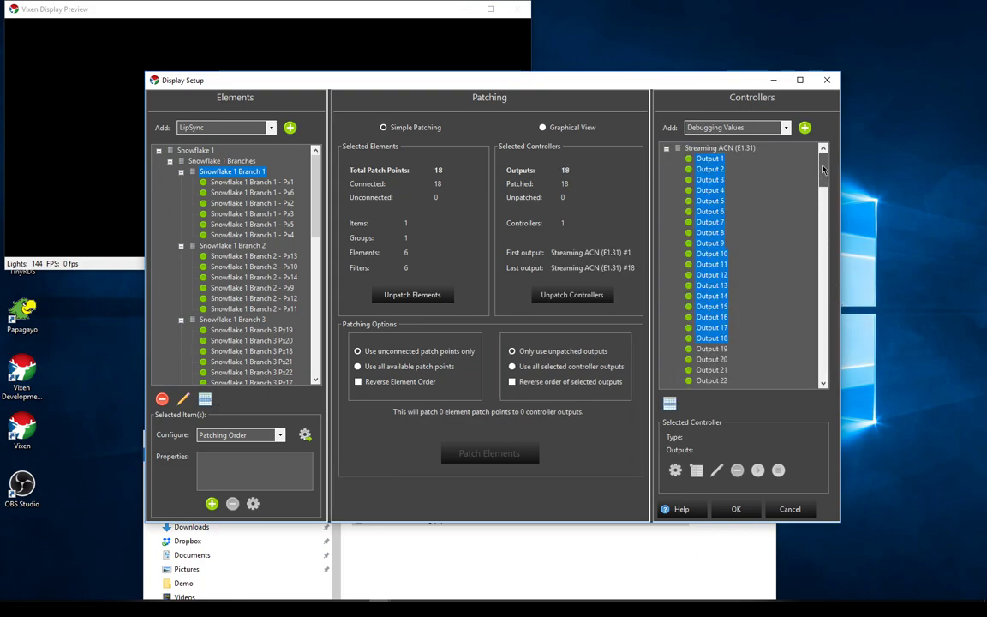
pyautogui.click(555, 128)
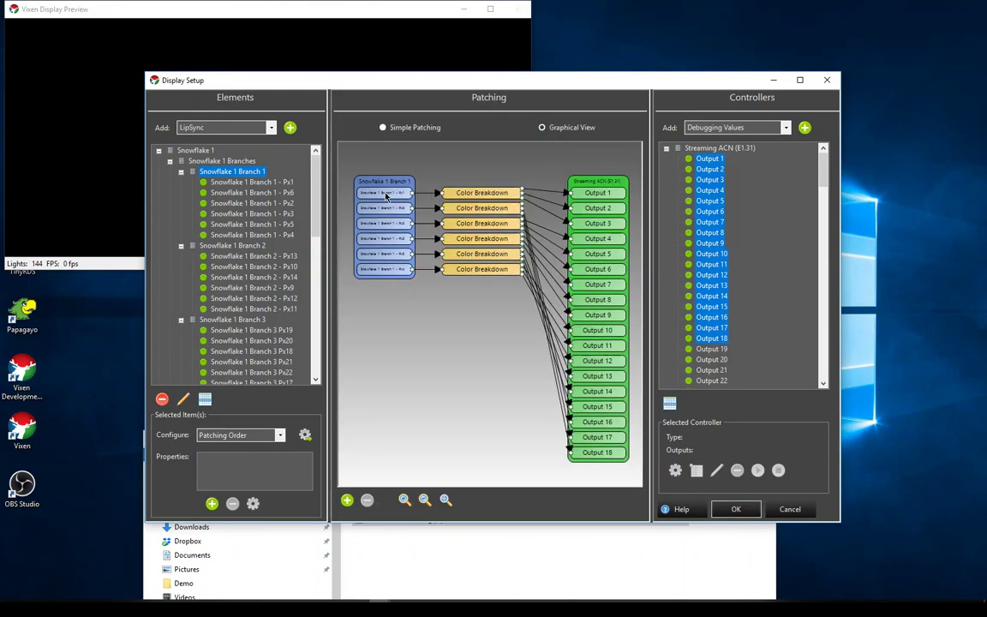
pyautogui.moveTo(423, 87); pyautogui.dragTo(347, 39)
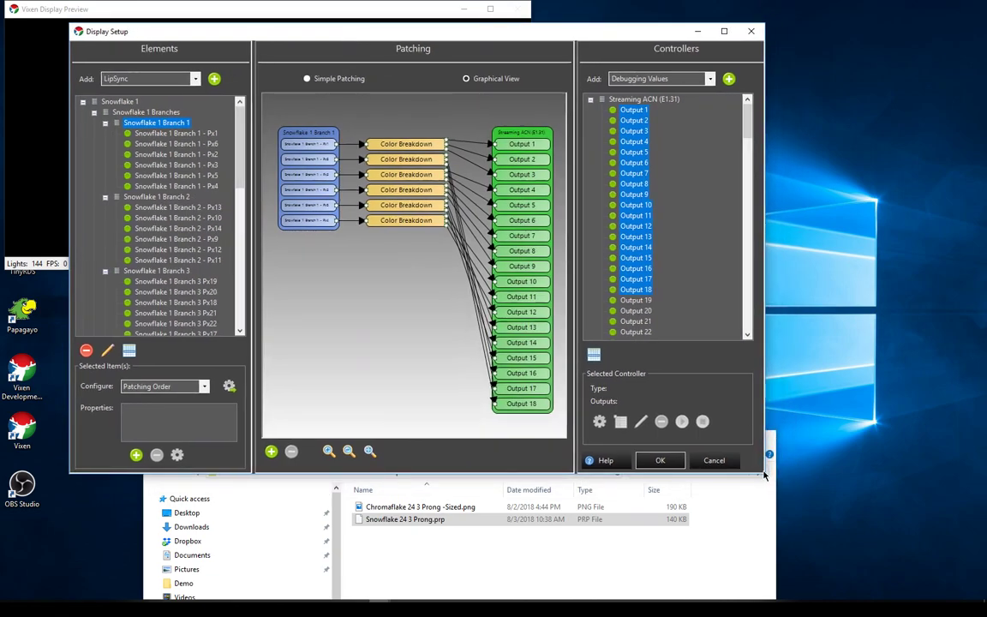
pyautogui.moveTo(765, 471); pyautogui.dragTo(901, 511)
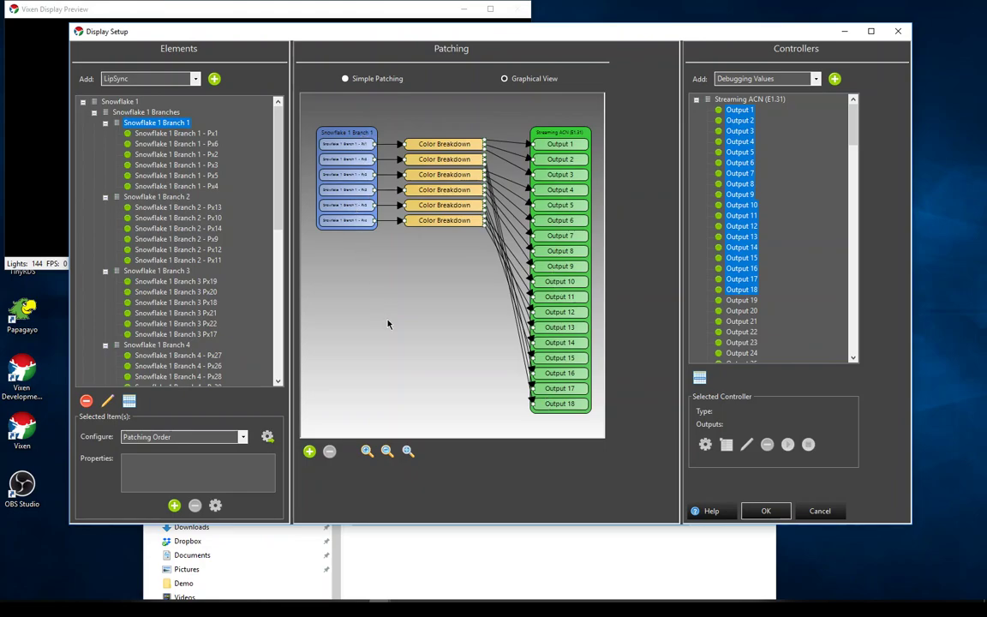
# Return to simple patching, collapse the Snowflake 1 element tree, and select Snowflake 1
pyautogui.click(346, 79)
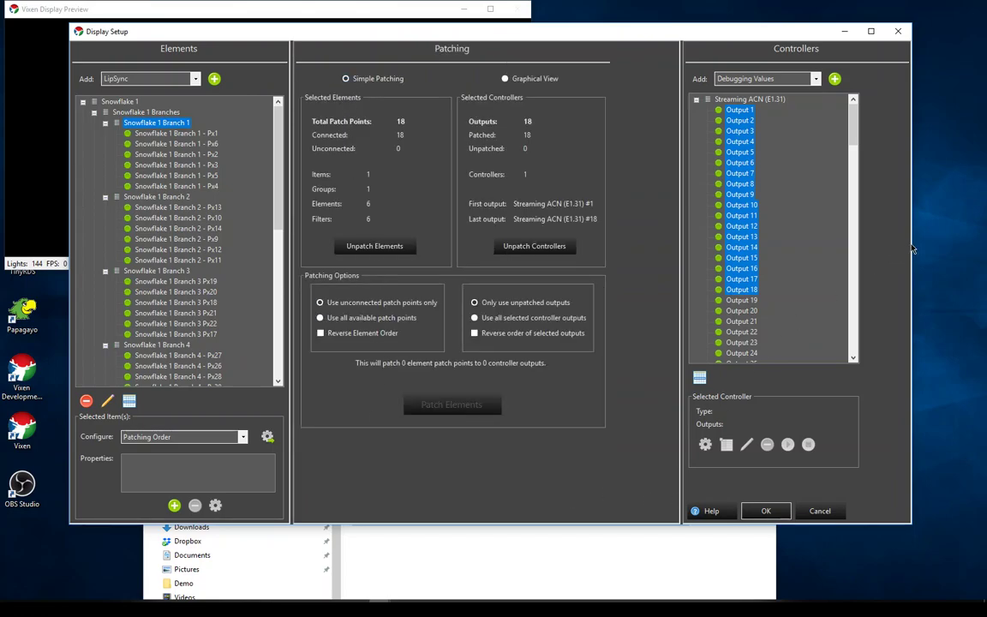
pyautogui.click(83, 101)
pyautogui.click(118, 102)
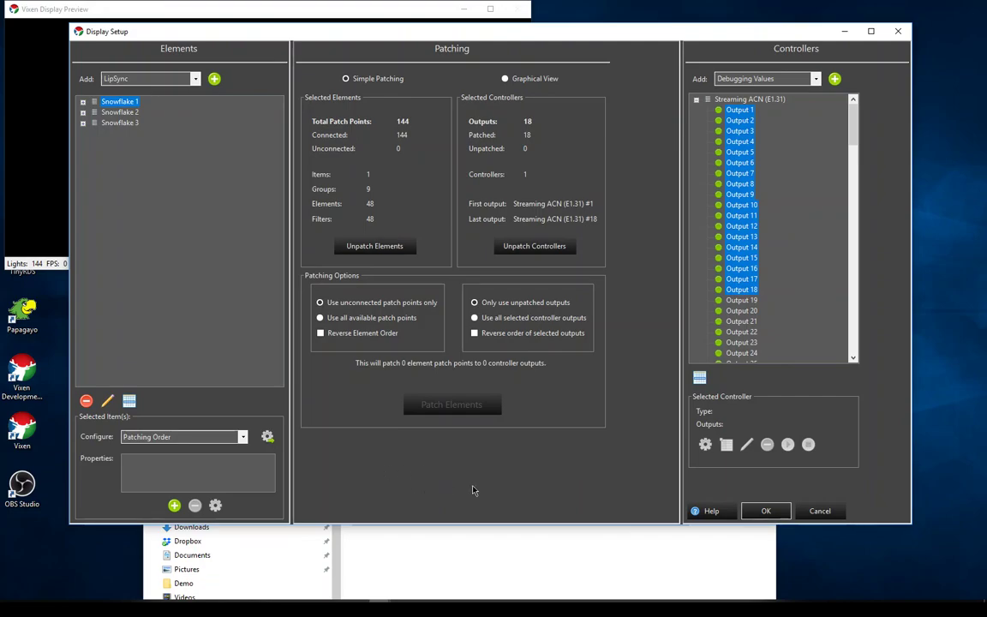
# Accept the display setup and create a new timed sequence, placing its editor window below the display preview's drawing area
pyautogui.click(766, 510)
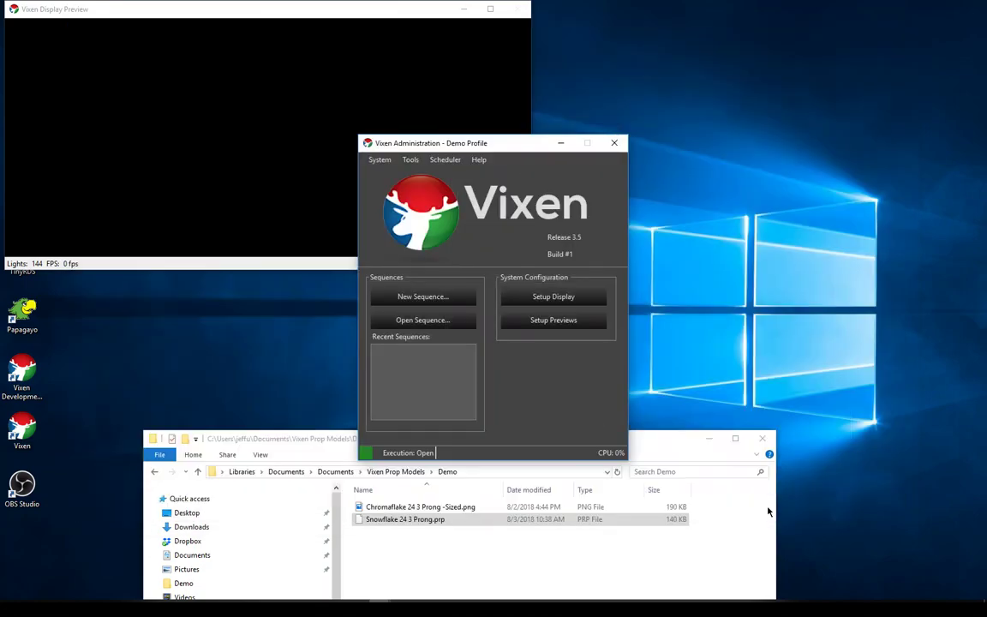
pyautogui.click(422, 297)
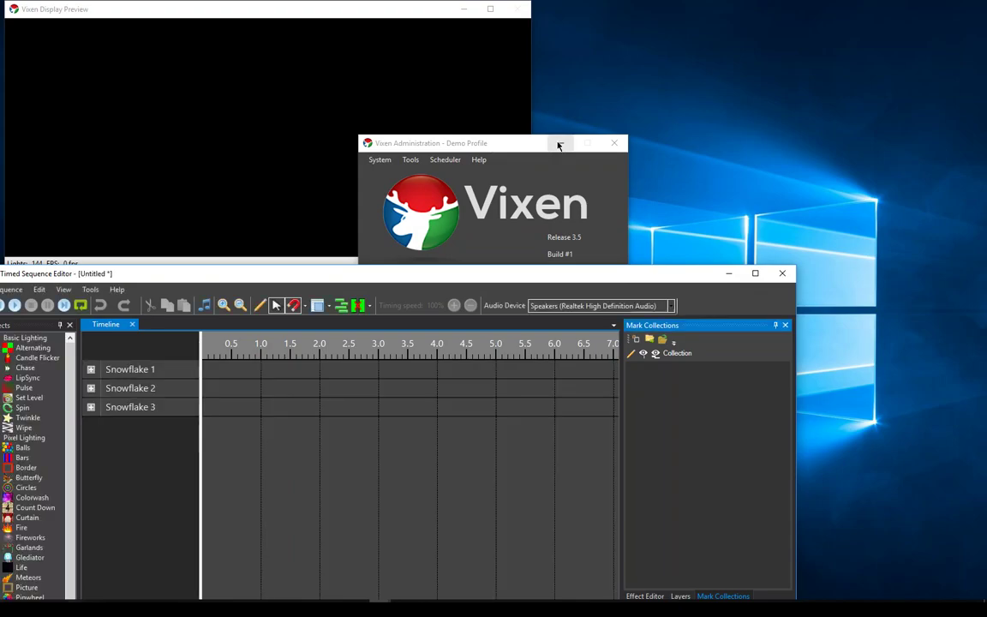
pyautogui.click(558, 143)
pyautogui.moveTo(485, 274); pyautogui.dragTo(571, 197)
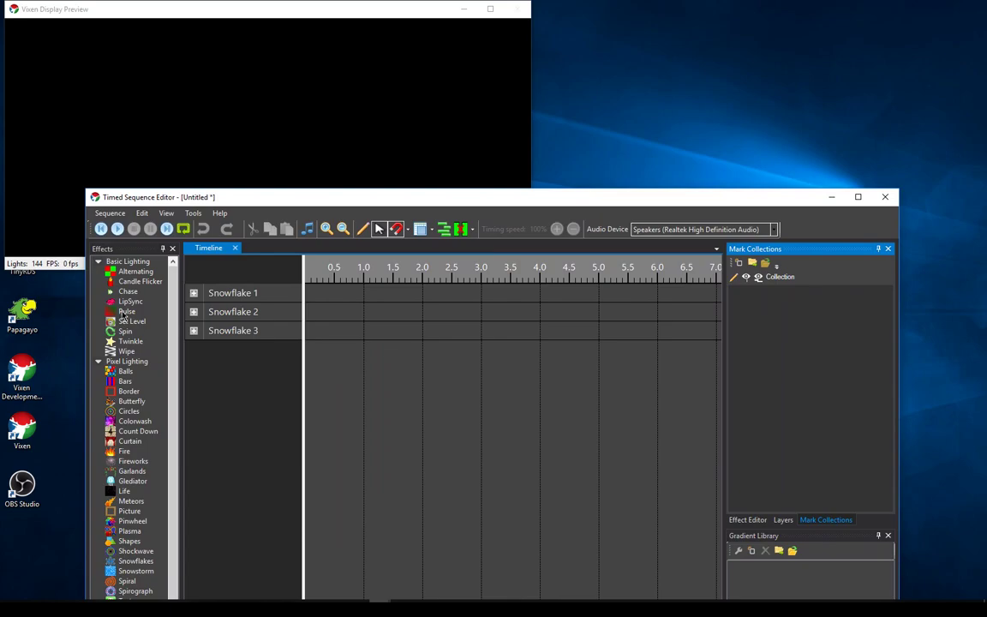
# Add a 2-second Pulse effect to Snowflake 1 starting at about 0.3 s and turn on Effect Preview
pyautogui.moveTo(122, 314); pyautogui.dragTo(325, 297)
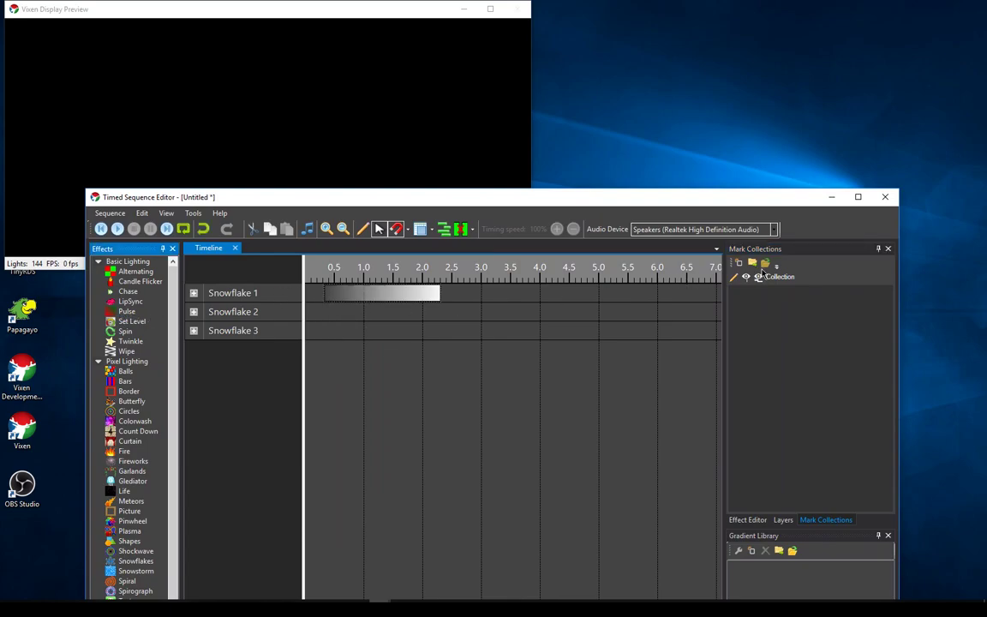
pyautogui.click(749, 519)
pyautogui.click(786, 269)
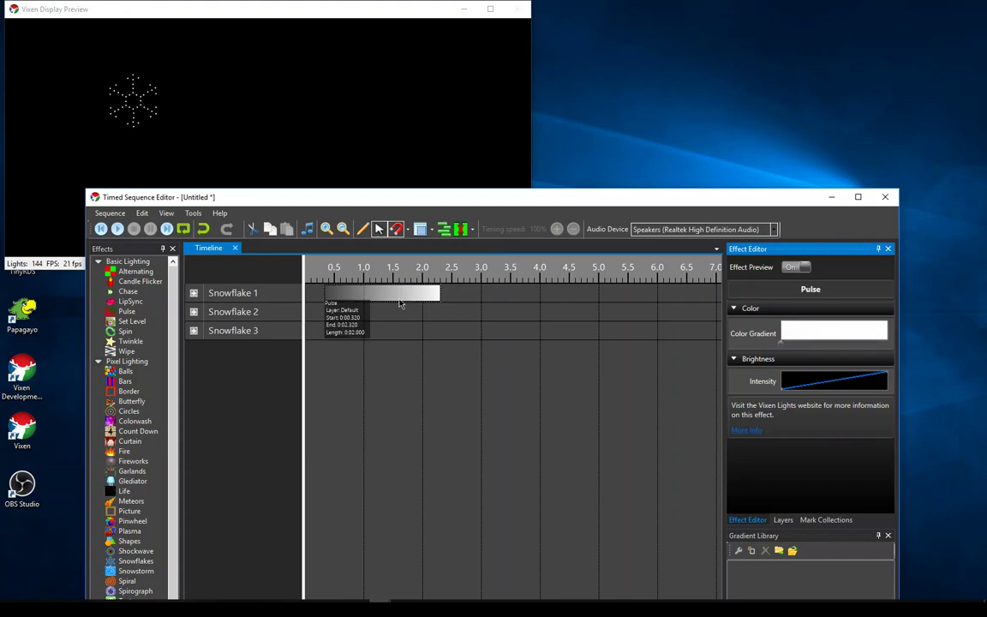
# Place staggered copies of the Pulse on Snowflake 2 at about 0.8 s and Snowflake 3 at about 1.3 s, and preview all three together
pyautogui.moveTo(408, 296); pyautogui.dragTo(466, 334)
pyautogui.moveTo(439, 415); pyautogui.dragTo(396, 280)
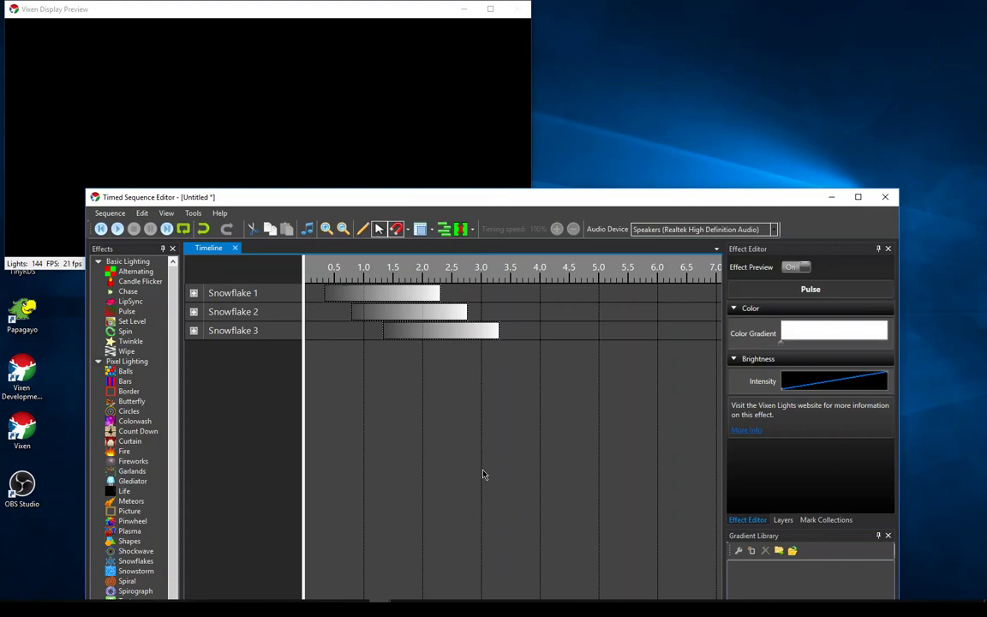
pyautogui.click(407, 401)
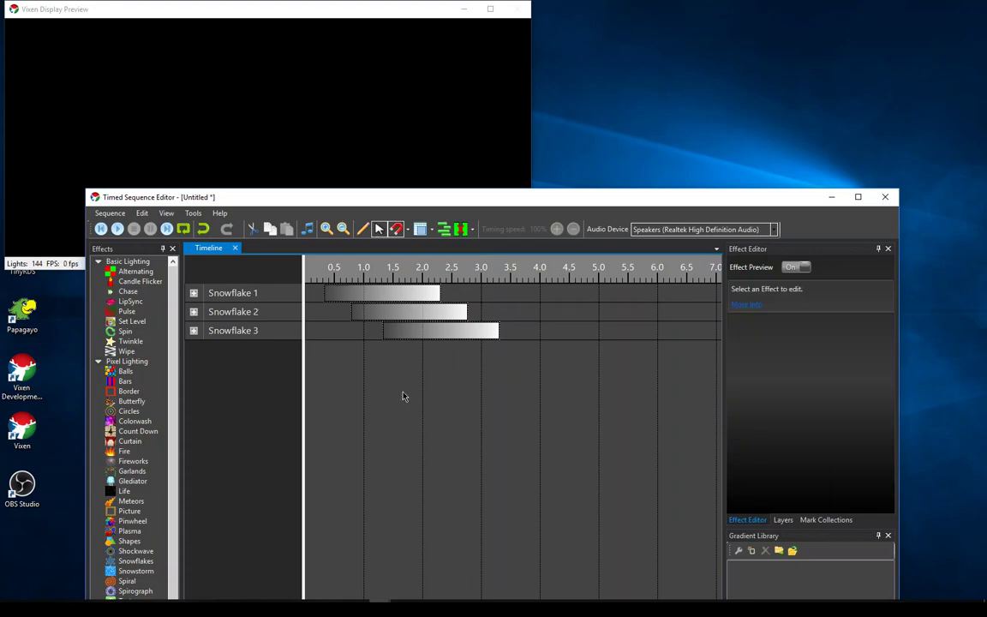